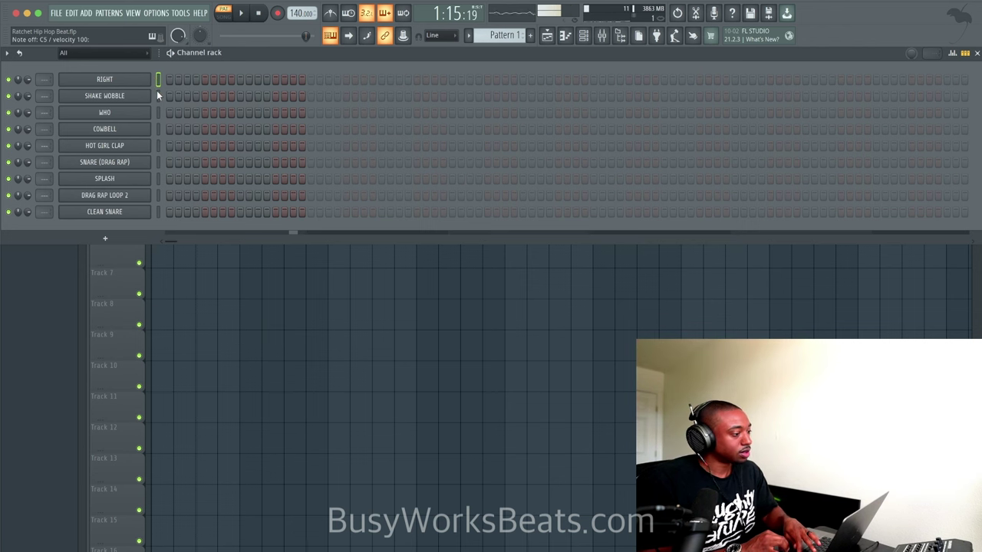
Audition the drum and vocal samples in the Channel rack, from SHAKE WOBBLE down to CLEAN SNARE.
{"action": "left_click", "coordinate": [158, 95]}
{"action": "key", "text": "q"}
{"action": "left_click", "coordinate": [158, 109]}
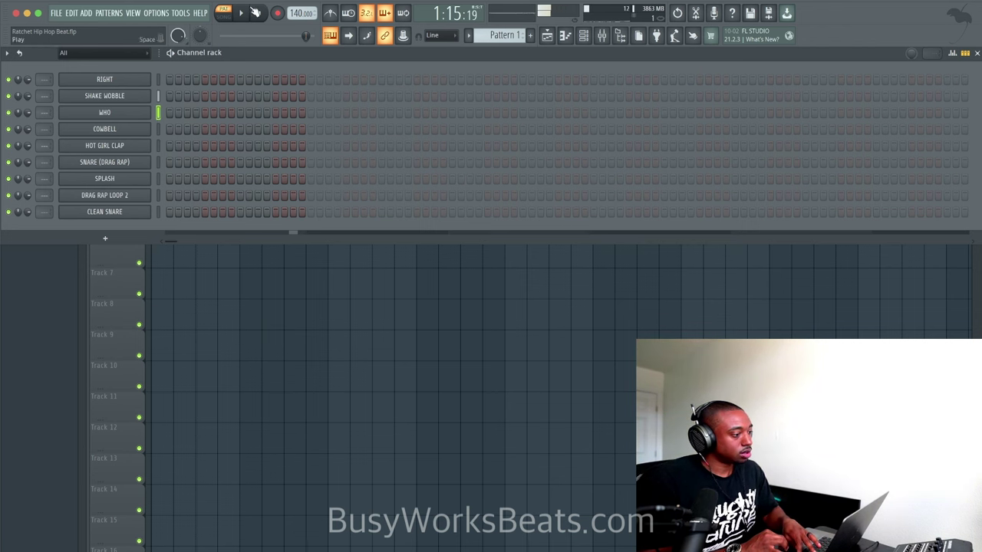
{"action": "left_click", "coordinate": [157, 146]}
{"action": "left_click", "coordinate": [157, 162]}
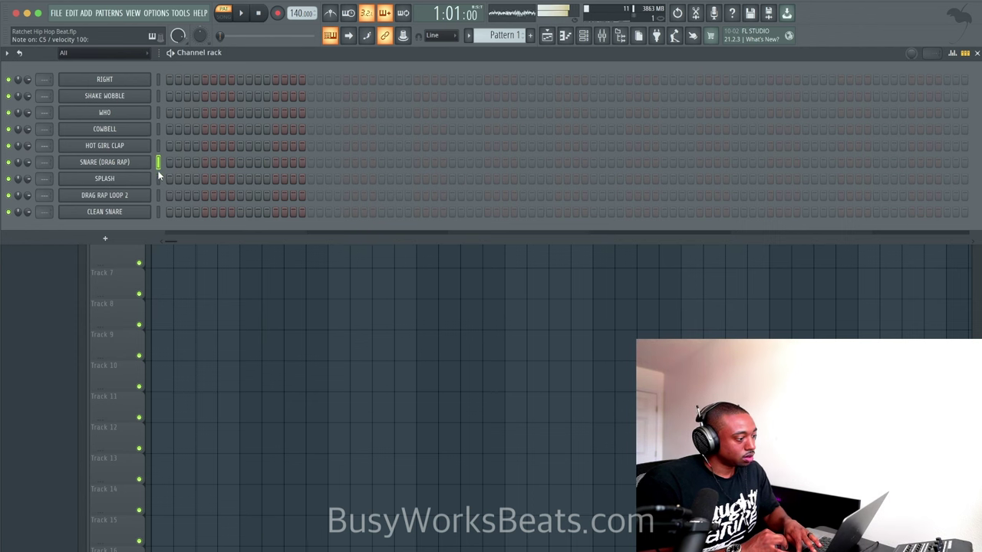
{"action": "left_click", "coordinate": [158, 178]}
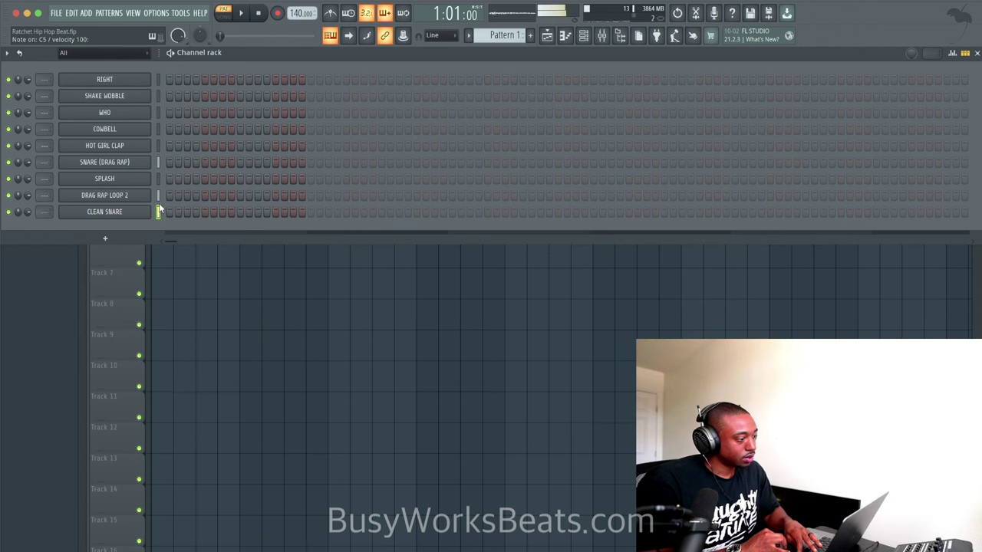
{"action": "left_click", "coordinate": [159, 206]}
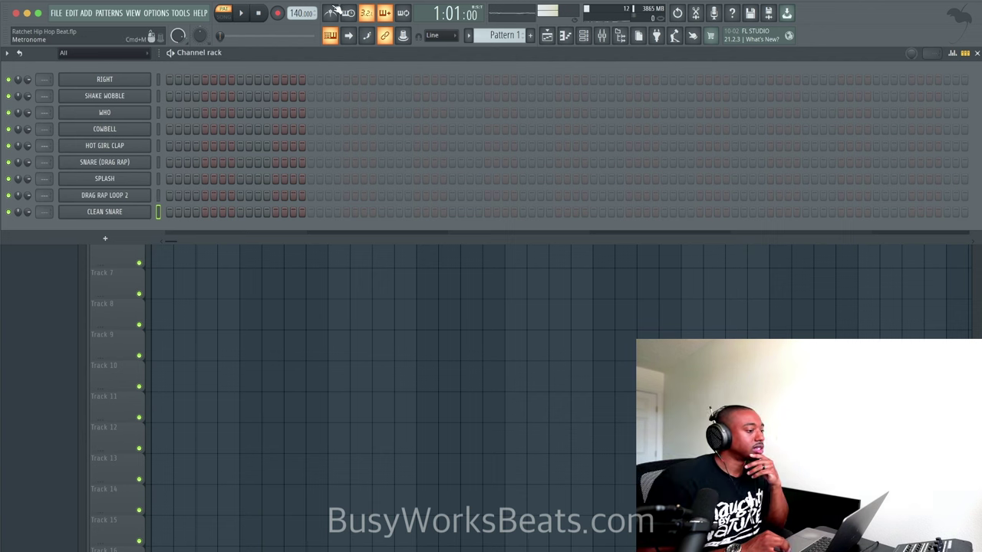
Place DRAG RAP LOOP 2 as an audio clip at bar 1 of Track 1 and set its time-stretching mode to Stretch.
{"action": "left_click", "coordinate": [128, 197]}
{"action": "left_click_drag", "start_coordinate": [179, 288], "coordinate": [158, 100]}
{"action": "double_click", "coordinate": [158, 101]}
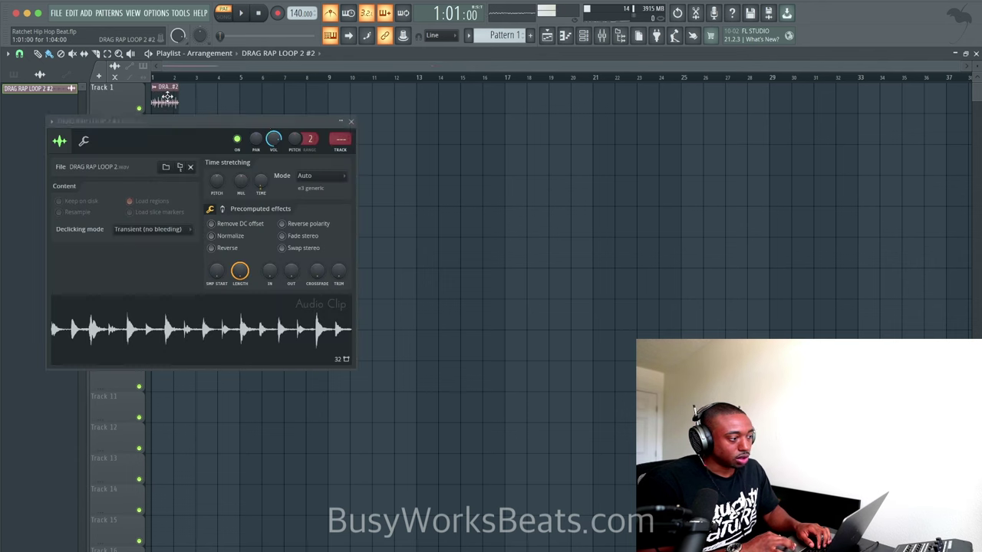
{"action": "left_click", "coordinate": [314, 175]}
{"action": "left_click", "coordinate": [315, 207]}
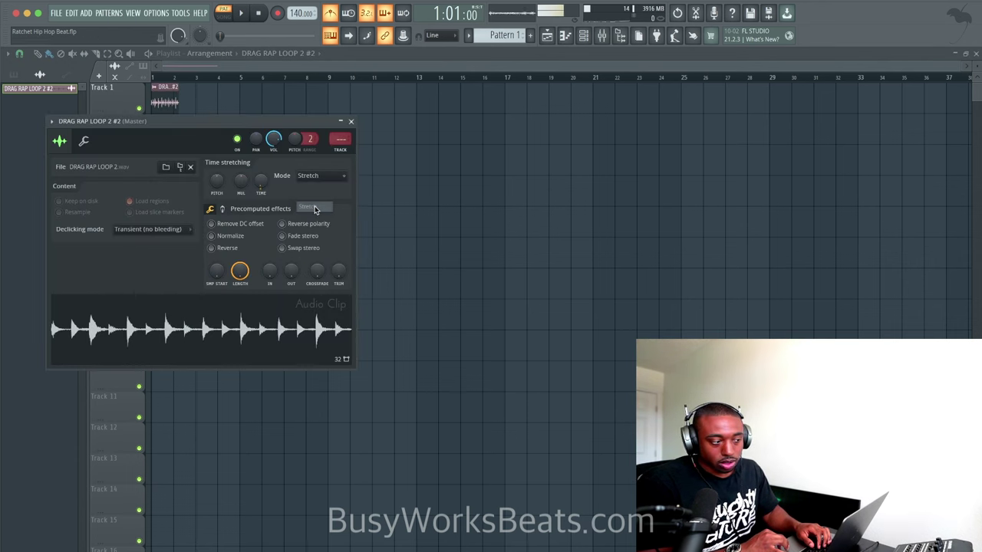
Set the DRAG RAP LOOP 2 clip's stretch time to 2:00:00 and check it by playing the song.
{"action": "left_click_drag", "start_coordinate": [263, 126], "coordinate": [283, 237]}
{"action": "right_click", "coordinate": [281, 289]}
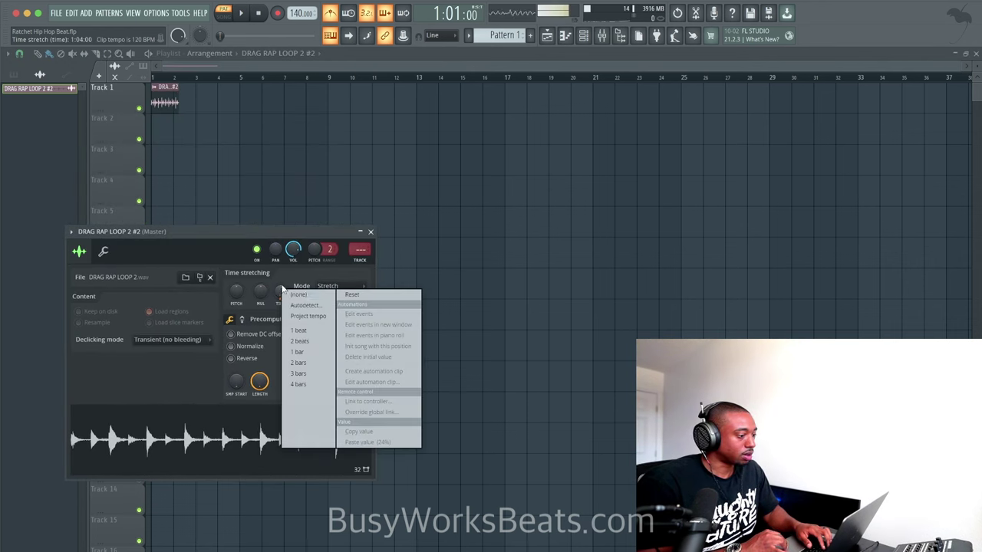
{"action": "left_click", "coordinate": [297, 296]}
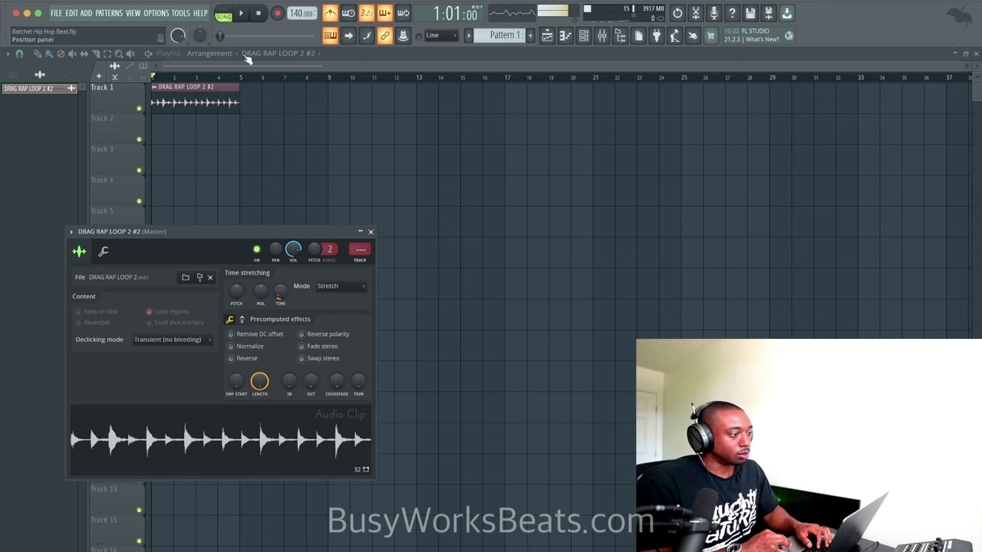
{"action": "key", "text": "space"}
{"action": "key", "text": "space"}
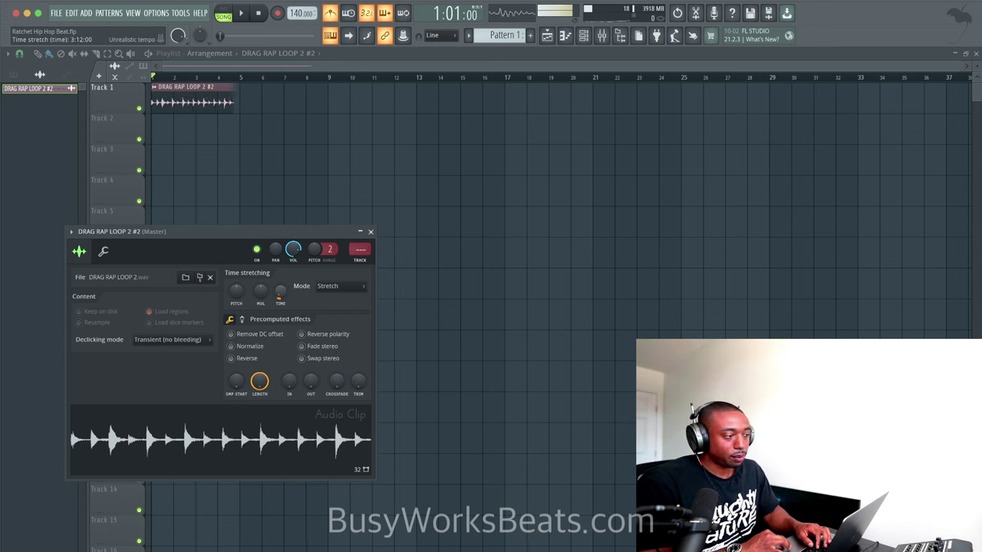
{"action": "left_click_drag", "start_coordinate": [281, 292], "coordinate": [281, 299]}
{"action": "key", "text": "space"}
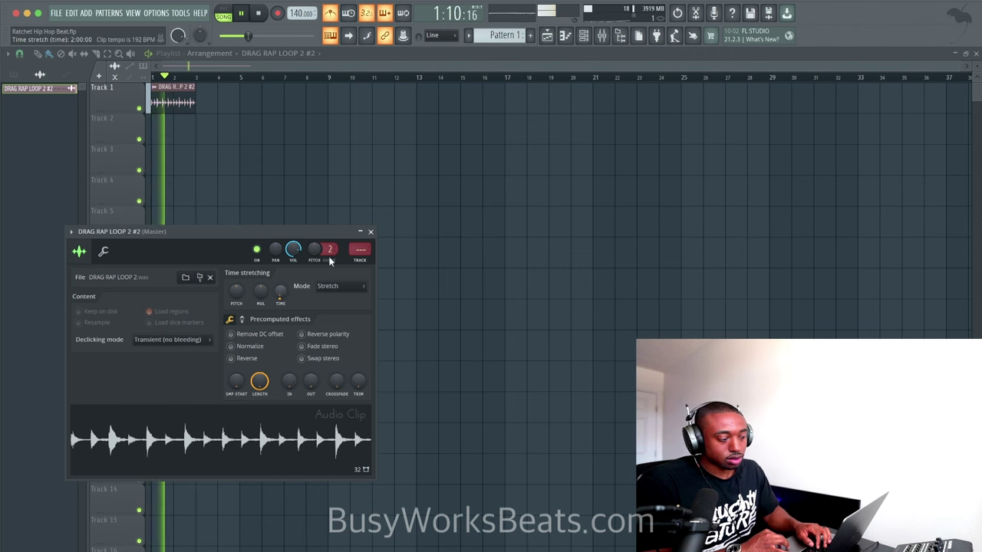
{"action": "left_click", "coordinate": [371, 232]}
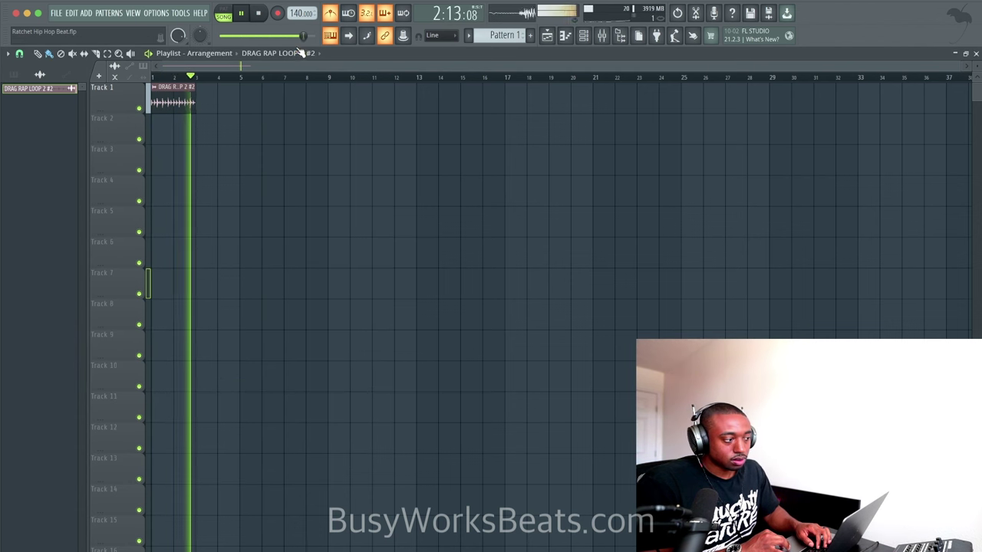
{"action": "key", "text": "space"}
Duplicate the loop clip three times along Track 1 to fill bars 1 through 8.
{"action": "left_click_drag", "start_coordinate": [235, 98], "coordinate": [146, 98]}
{"action": "key", "text": "ctrl+b"}
{"action": "key", "text": "ctrl+b"}
{"action": "key", "text": "ctrl+b"}
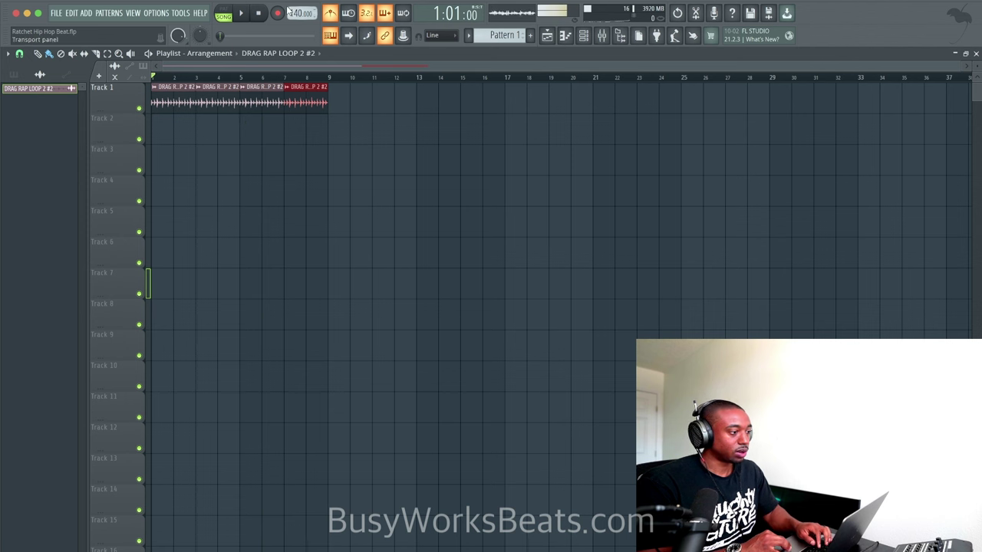
Raise the project tempo to 149 BPM, restretch all channels and check the loop clip's settings.
{"action": "left_click_drag", "start_coordinate": [293, 14], "coordinate": [293, 7]}
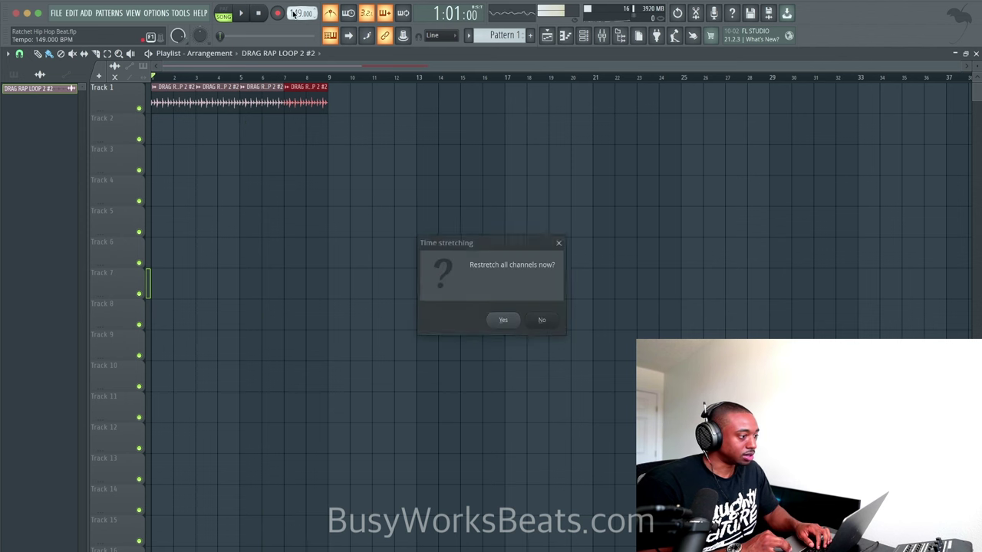
{"action": "left_click", "coordinate": [504, 320]}
{"action": "double_click", "coordinate": [319, 102]}
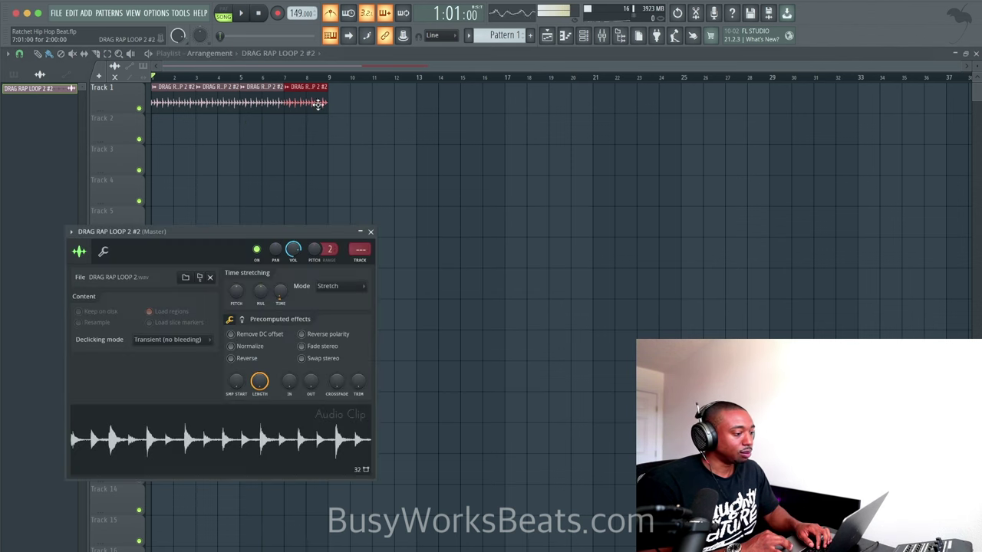
{"action": "left_click", "coordinate": [371, 232]}
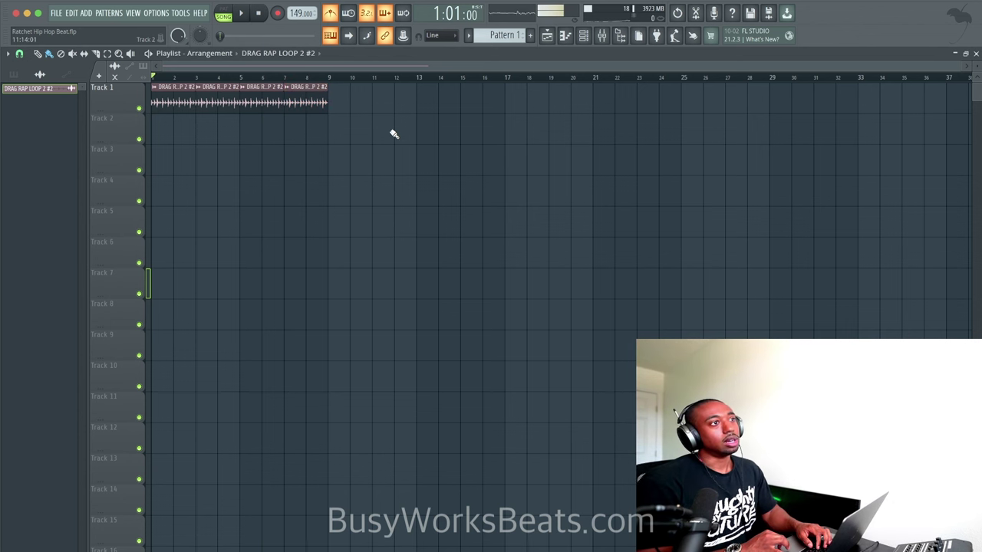
Set the project tempo to 168 BPM during playback and restretch all channels.
{"action": "key", "text": "space"}
{"action": "left_click_drag", "start_coordinate": [305, 15], "coordinate": [305, 2]}
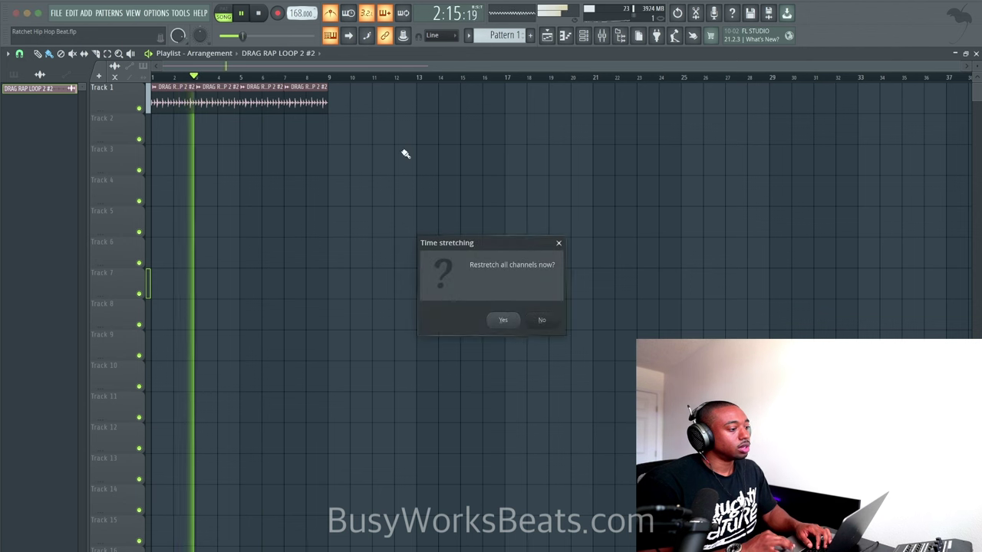
{"action": "left_click", "coordinate": [504, 320]}
{"action": "key", "text": "space"}
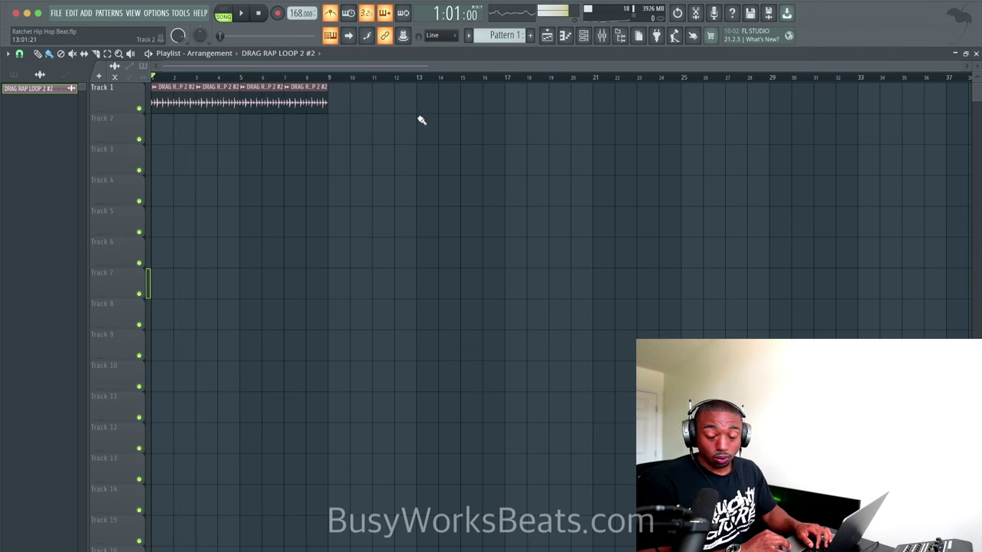
Play the arrangement and show all channels in the Channel rack, stopping playback at the end.
{"action": "key", "text": "space"}
{"action": "key", "text": "F6"}
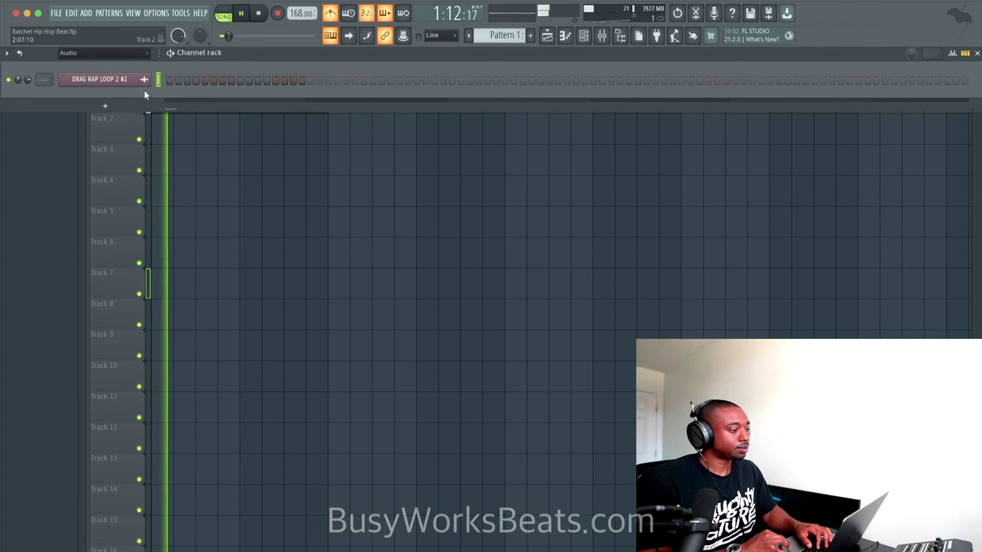
{"action": "left_click", "coordinate": [105, 53]}
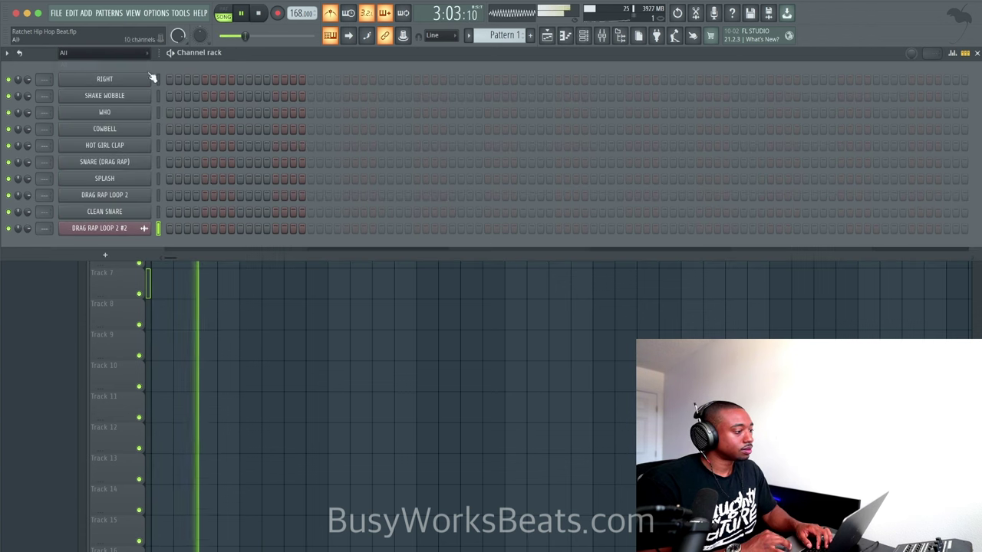
{"action": "left_click", "coordinate": [105, 64]}
{"action": "key", "text": "space"}
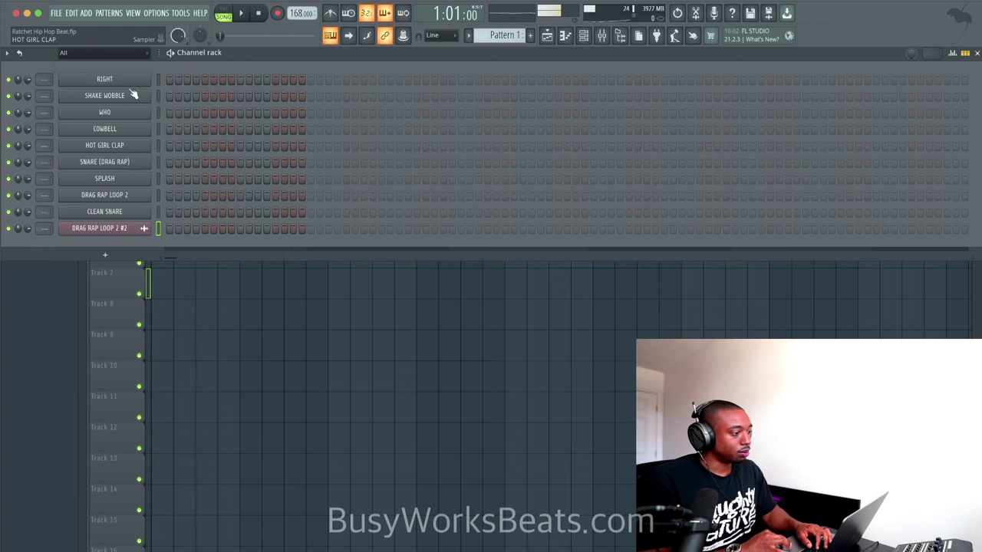
Switch all audio clips to realtime stretching with the macro and accept the change.
{"action": "left_click", "coordinate": [192, 13]}
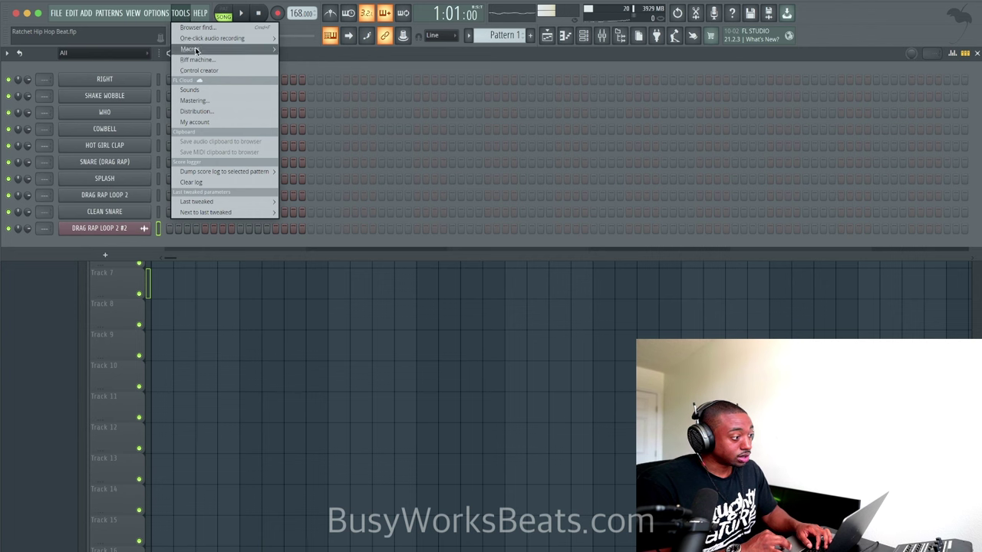
{"action": "mouse_move", "coordinate": [215, 49]}
{"action": "mouse_move", "coordinate": [373, 141]}
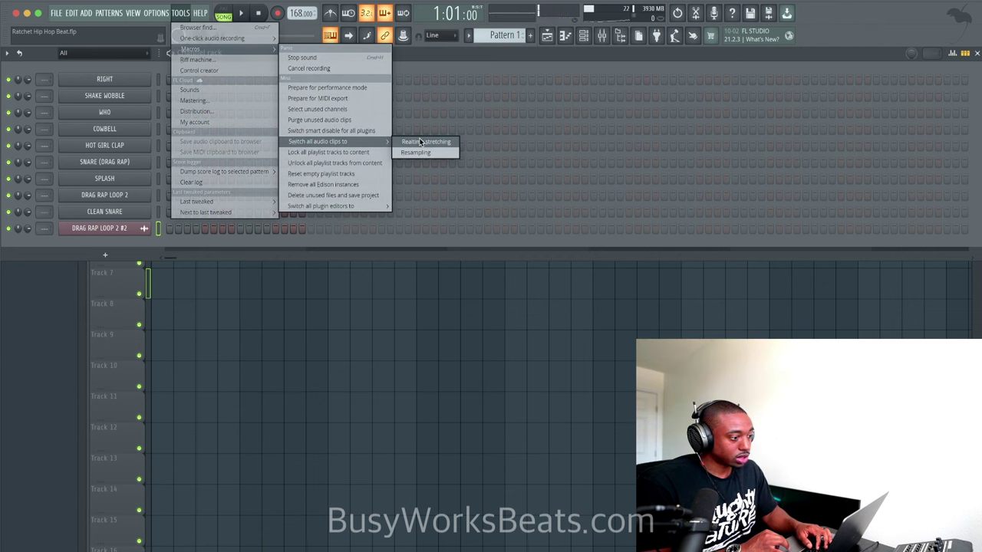
{"action": "left_click", "coordinate": [422, 143]}
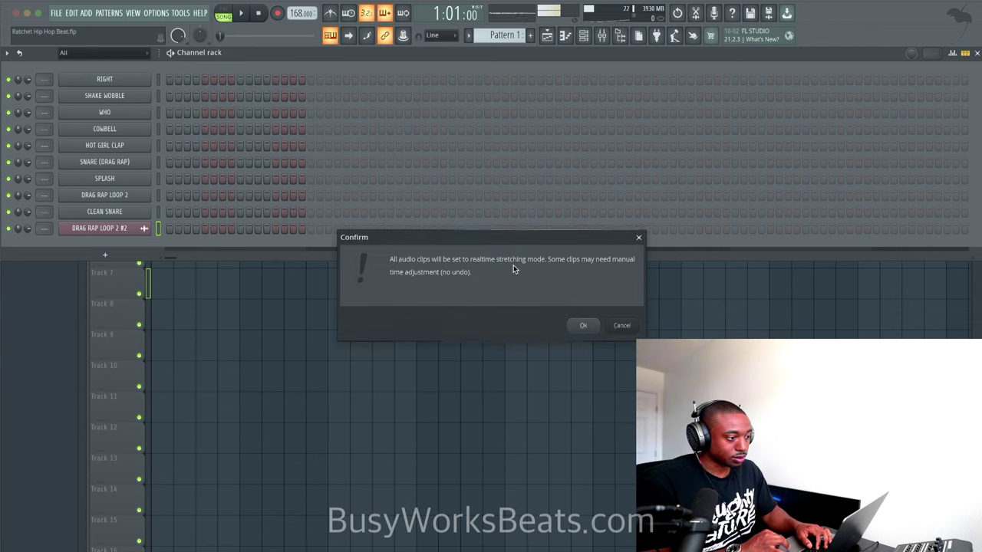
{"action": "left_click", "coordinate": [585, 325]}
Save the project and place Pattern 1 at bar 1 of Track 2 in the Playlist.
{"action": "left_click", "coordinate": [157, 80]}
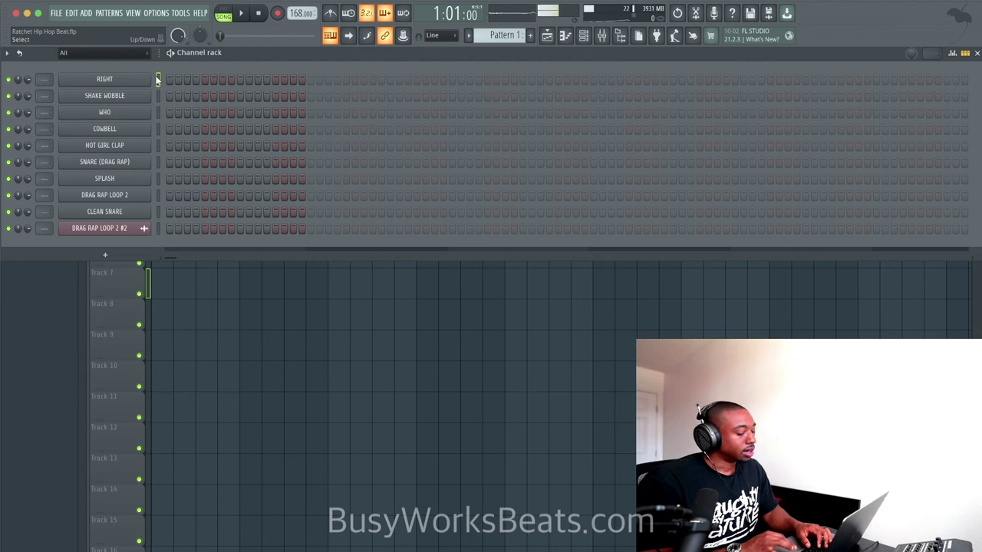
{"action": "key", "text": "F6"}
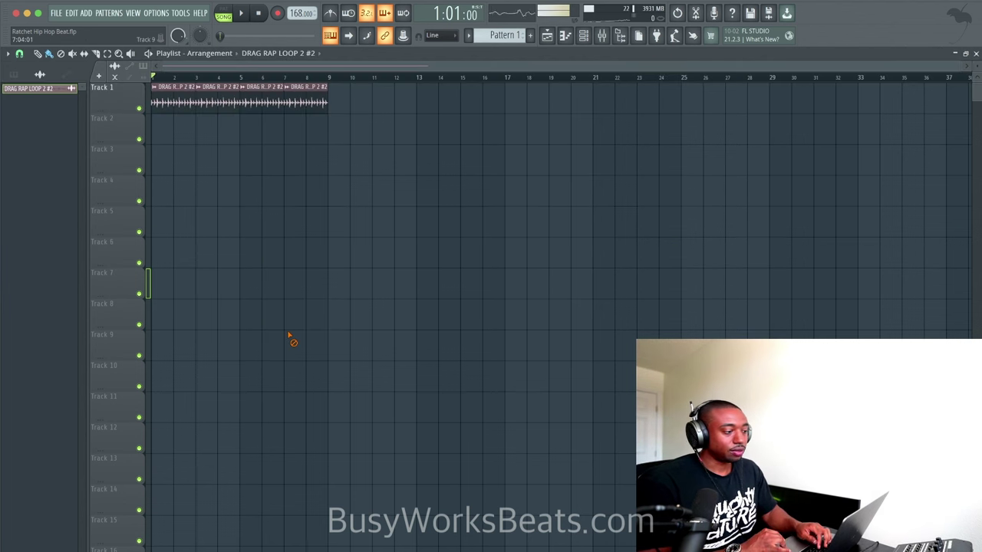
{"action": "key", "text": "ctrl+s"}
{"action": "left_click", "coordinate": [15, 75]}
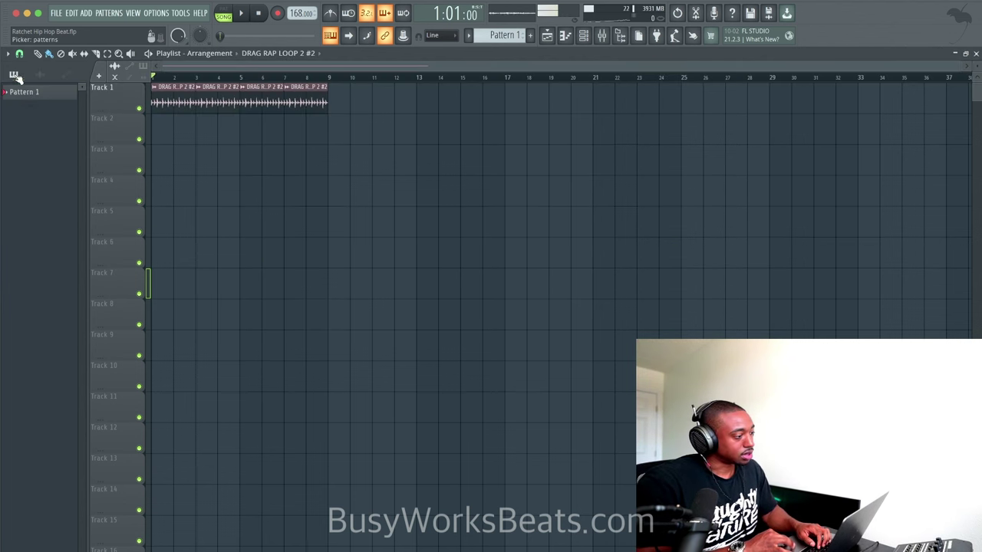
{"action": "left_click", "coordinate": [154, 115]}
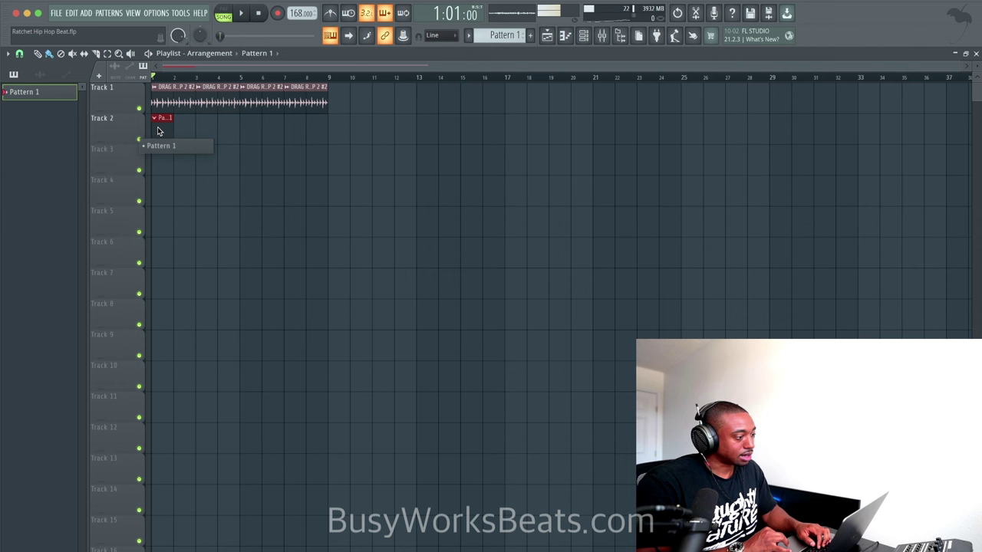
Add a RIGHT hit on step 23 of Pattern 1, trying step 25 first against the playing loop.
{"action": "left_click", "coordinate": [584, 36]}
{"action": "key", "text": "space"}
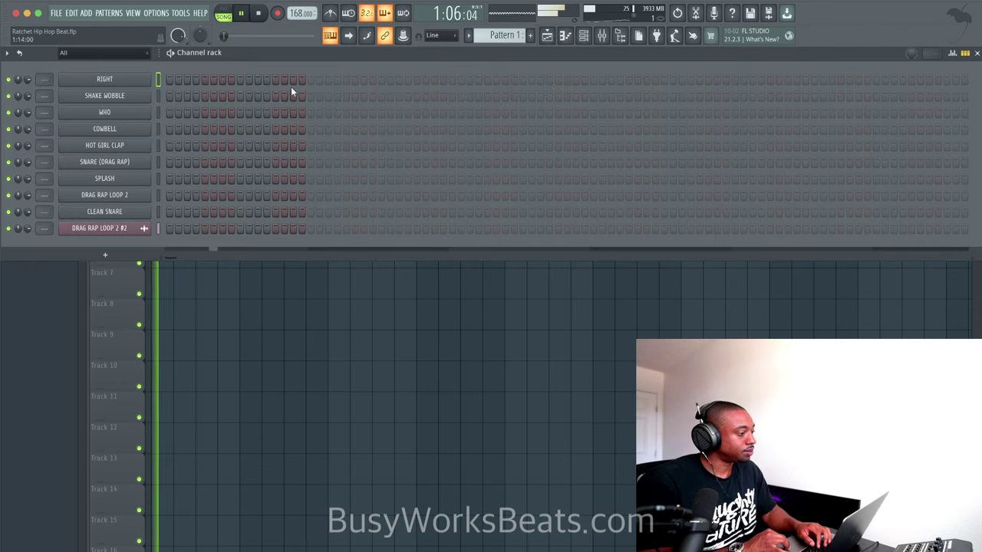
{"action": "left_click", "coordinate": [381, 80]}
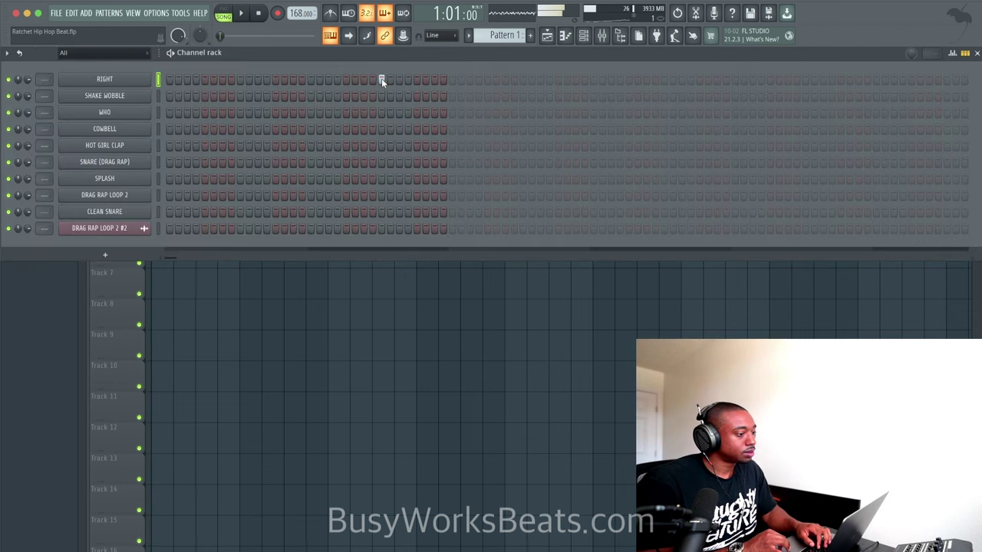
{"action": "left_click", "coordinate": [382, 80]}
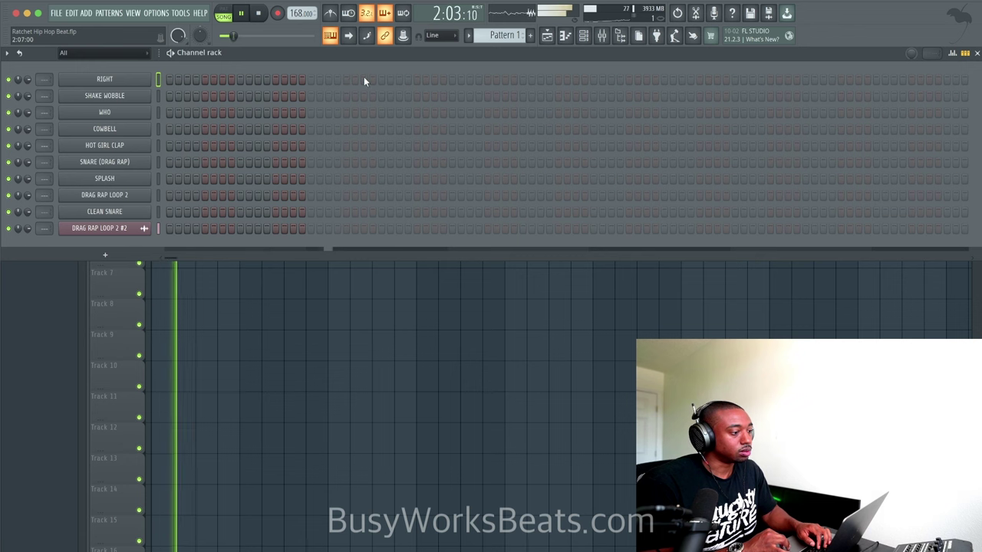
{"action": "left_click", "coordinate": [363, 79]}
Place a second Pattern 1 clip at bar 5 of Track 2, and bring up the Mixer and the Channel rack.
{"action": "key", "text": "F6"}
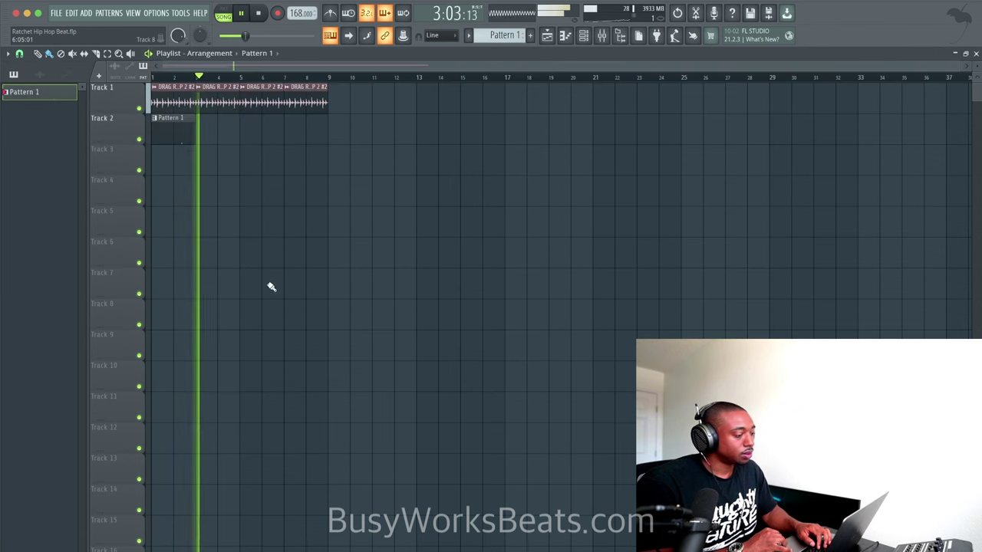
{"action": "left_click", "coordinate": [248, 132]}
{"action": "left_click", "coordinate": [605, 37]}
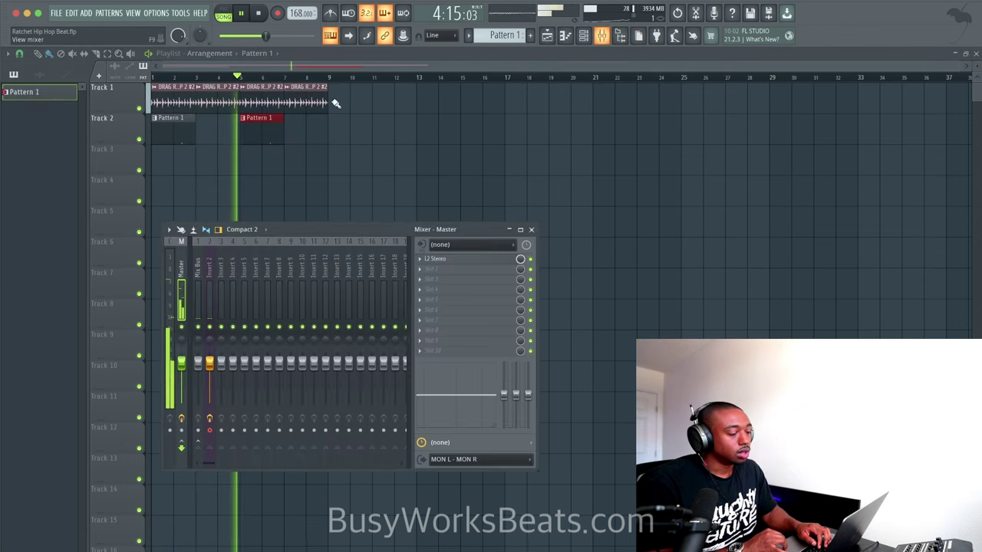
{"action": "left_click", "coordinate": [620, 35]}
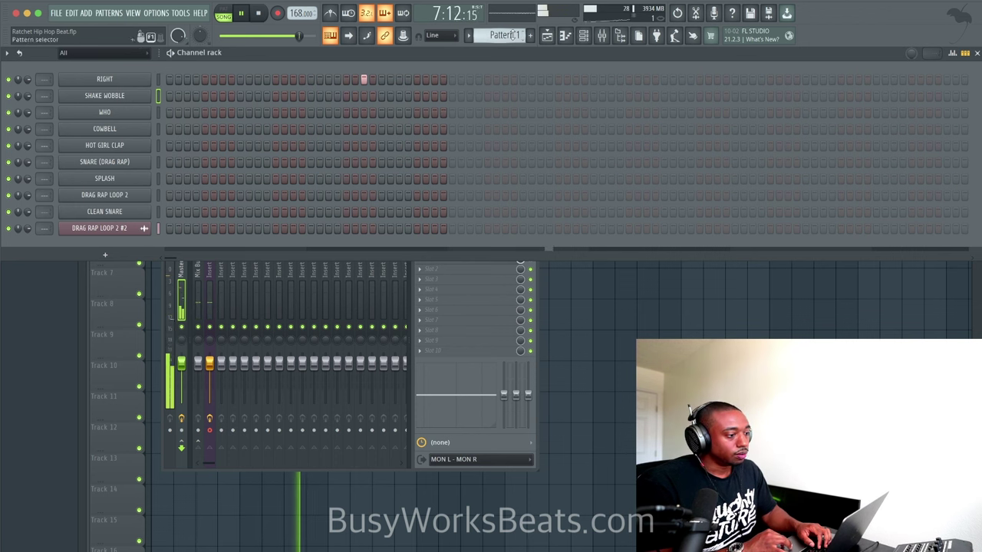
Switch to an empty Pattern 3 and add SNARE (DRAG RAP) hits on steps 17, 21, 25 and 29.
{"action": "key", "text": "space"}
{"action": "scroll", "coordinate": [516, 36], "scroll_direction": "down", "scroll_amount": 2}
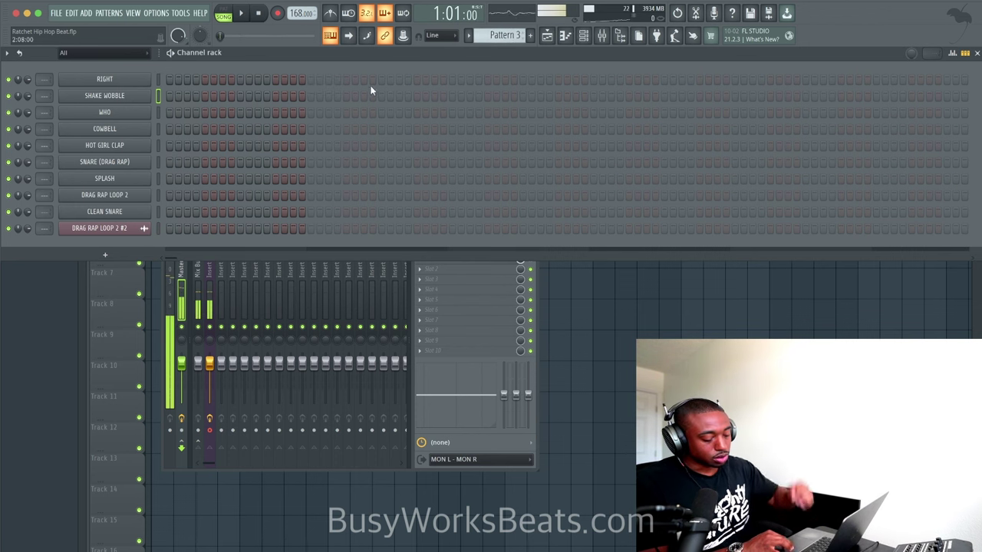
{"action": "left_click", "coordinate": [157, 161]}
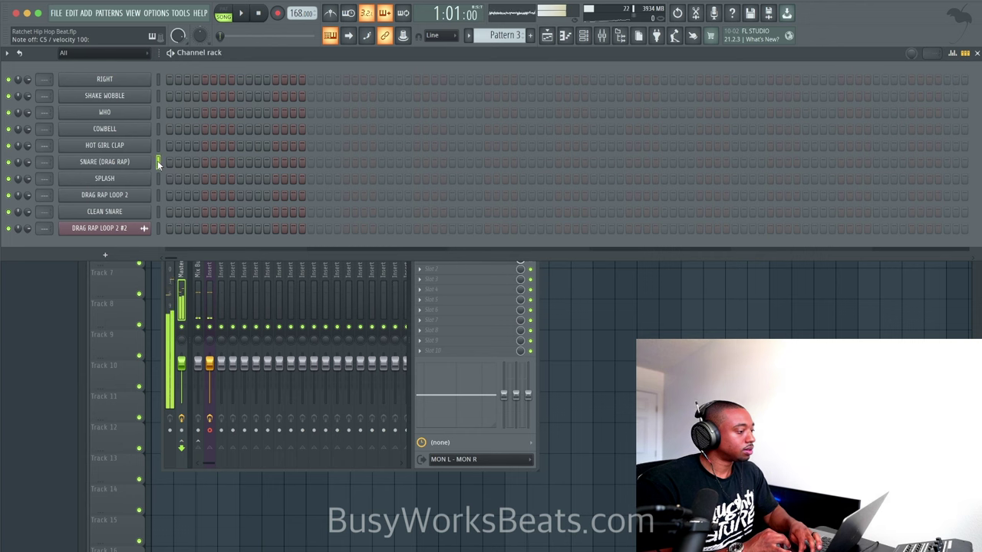
{"action": "key", "text": "space"}
{"action": "key", "text": "space"}
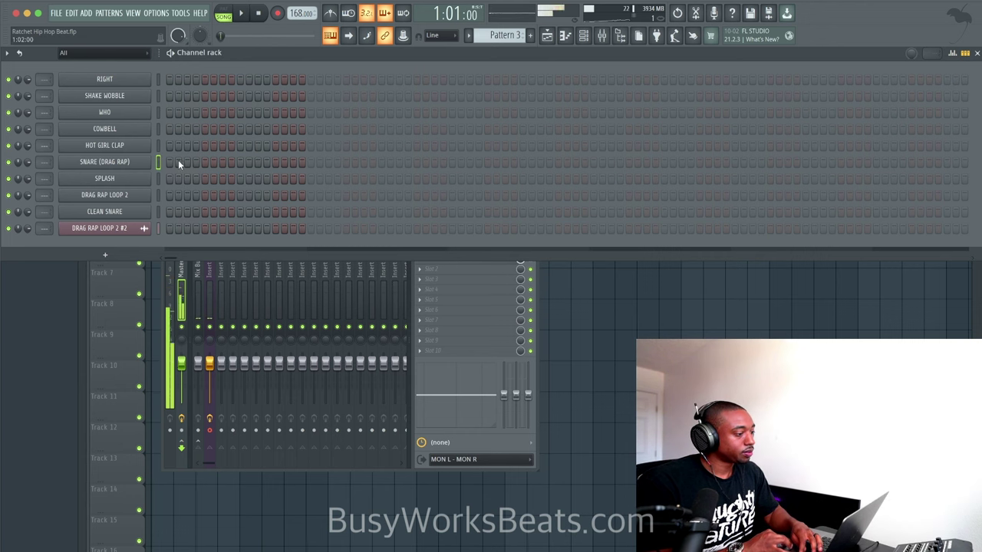
{"action": "left_click", "coordinate": [311, 163]}
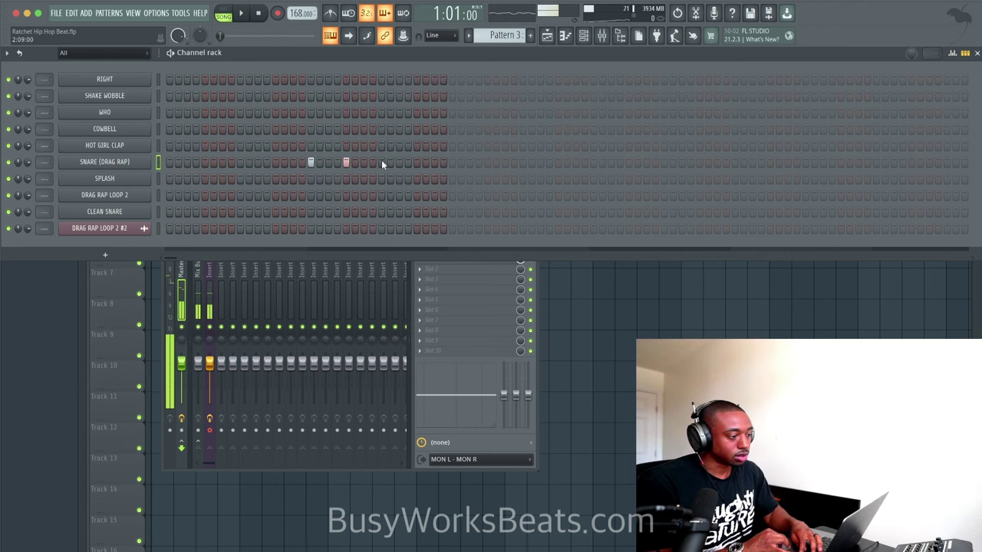
{"action": "left_click", "coordinate": [380, 163]}
{"action": "left_click", "coordinate": [417, 163]}
Place a Pattern 3 clip at bar 7 of Track 3 in the Playlist and play it with the loop.
{"action": "key", "text": "F5"}
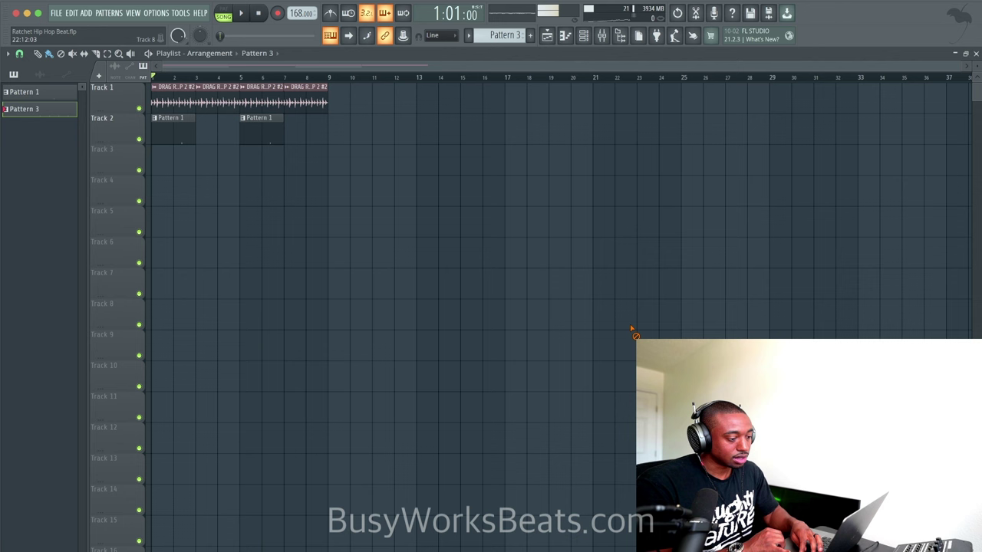
{"action": "left_click", "coordinate": [306, 163]}
{"action": "key", "text": "space"}
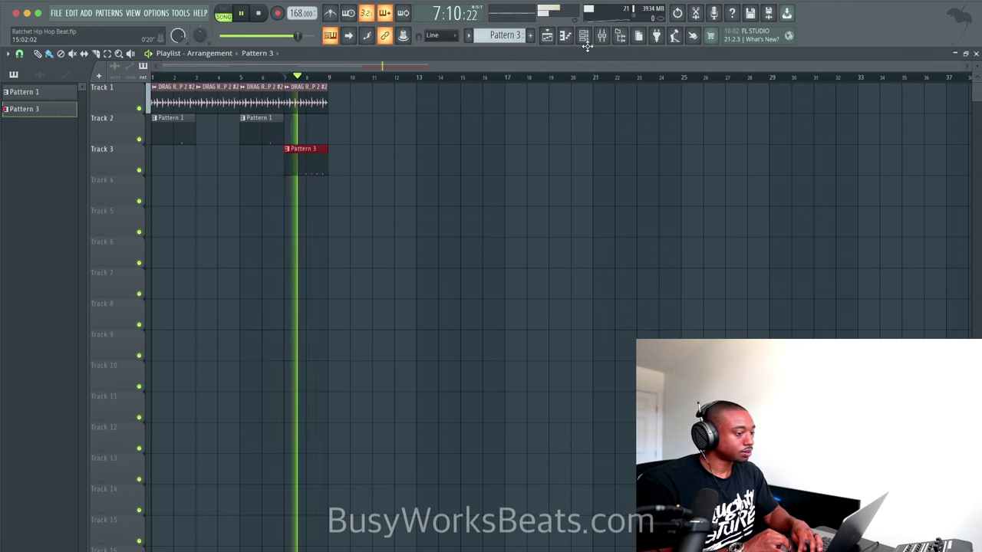
Audition the SNARE (DRAG RAP) channel on its own and against the loop from bar 7.
{"action": "key", "text": "F6"}
{"action": "key", "text": "space"}
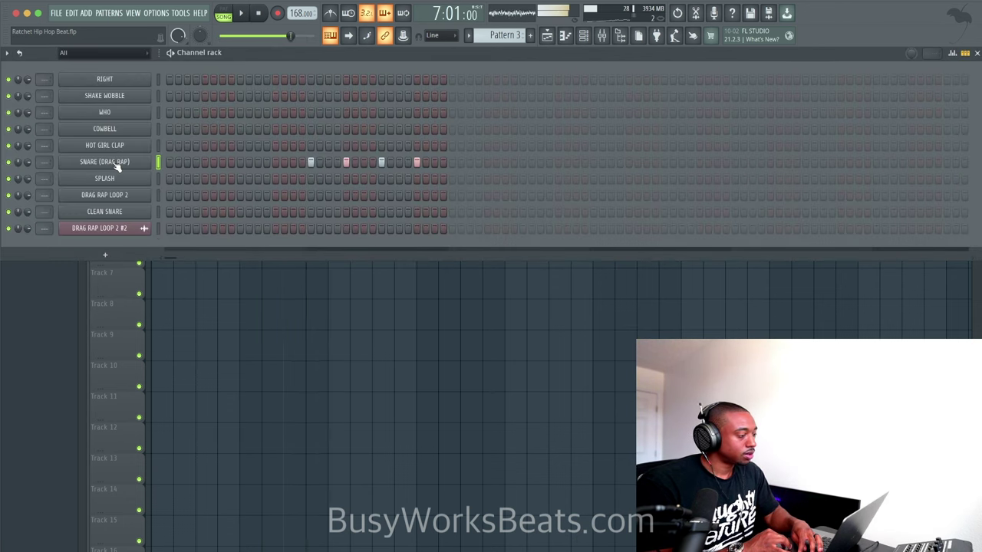
{"action": "left_click", "coordinate": [115, 162]}
{"action": "left_click_drag", "start_coordinate": [396, 327], "coordinate": [396, 289]}
{"action": "key", "text": "space"}
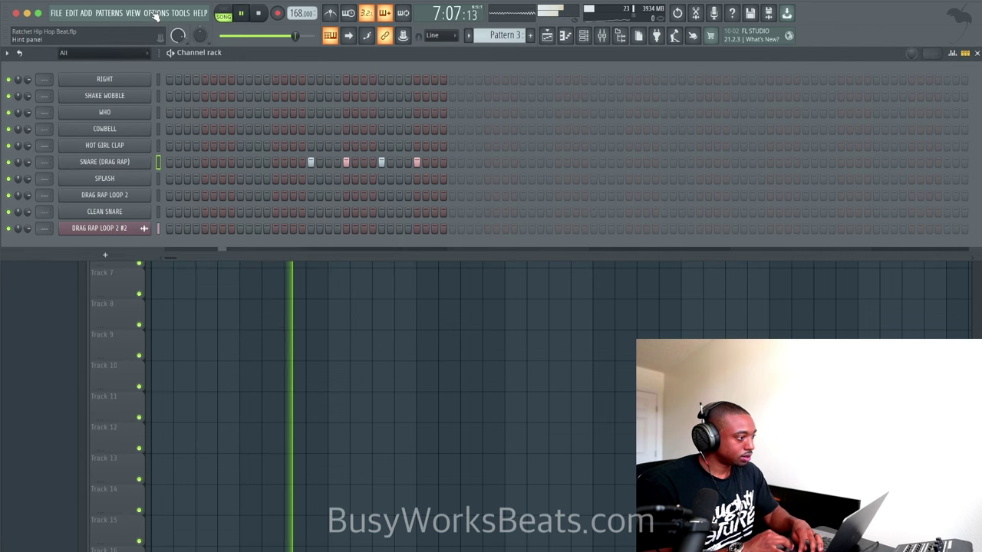
Check the buffer length in the audio settings and close them.
{"action": "left_click", "coordinate": [156, 14]}
{"action": "left_click", "coordinate": [165, 46]}
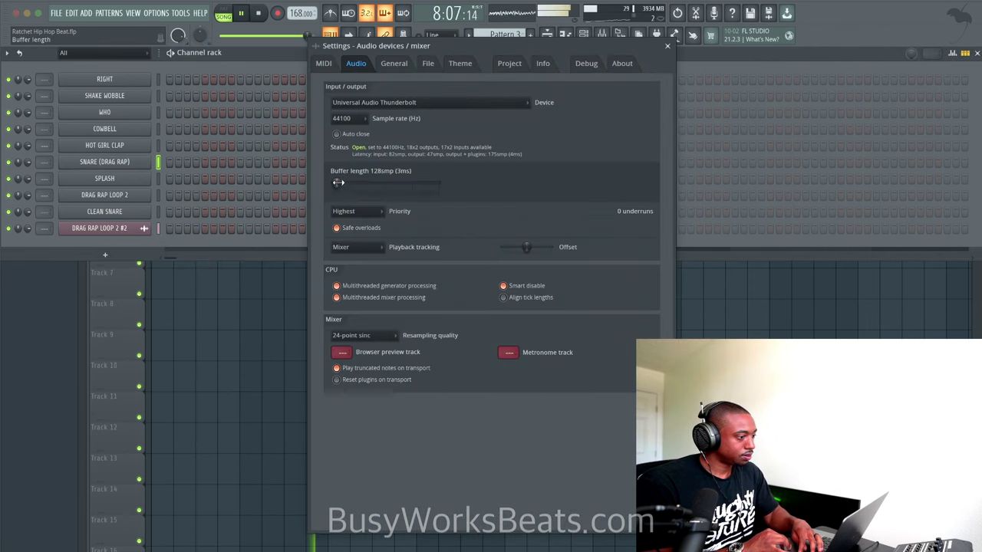
{"action": "left_click", "coordinate": [668, 46]}
{"action": "right_click", "coordinate": [523, 298]}
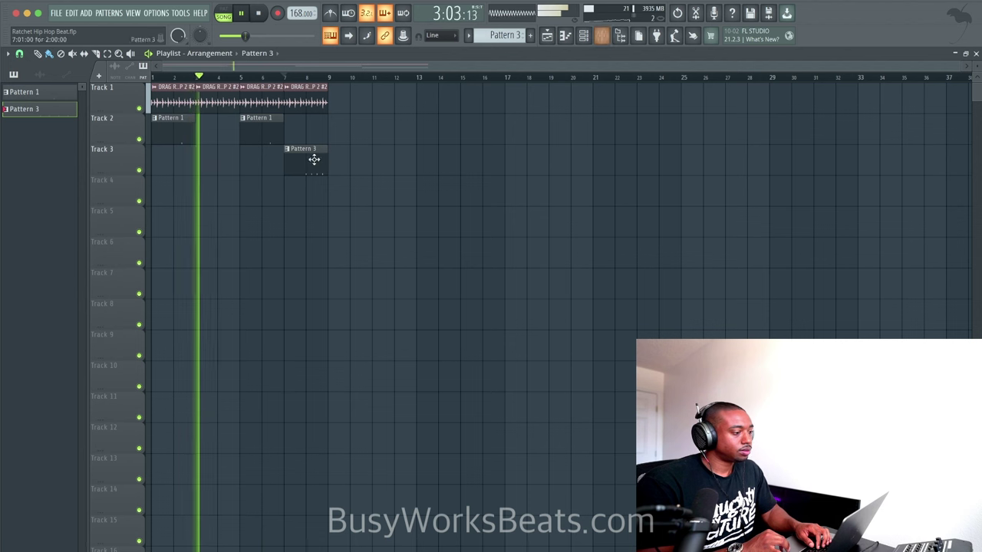
Switch to an empty Pattern 4, audition the SPLASH channel against the loop and turn off its loop points.
{"action": "key", "text": "F6"}
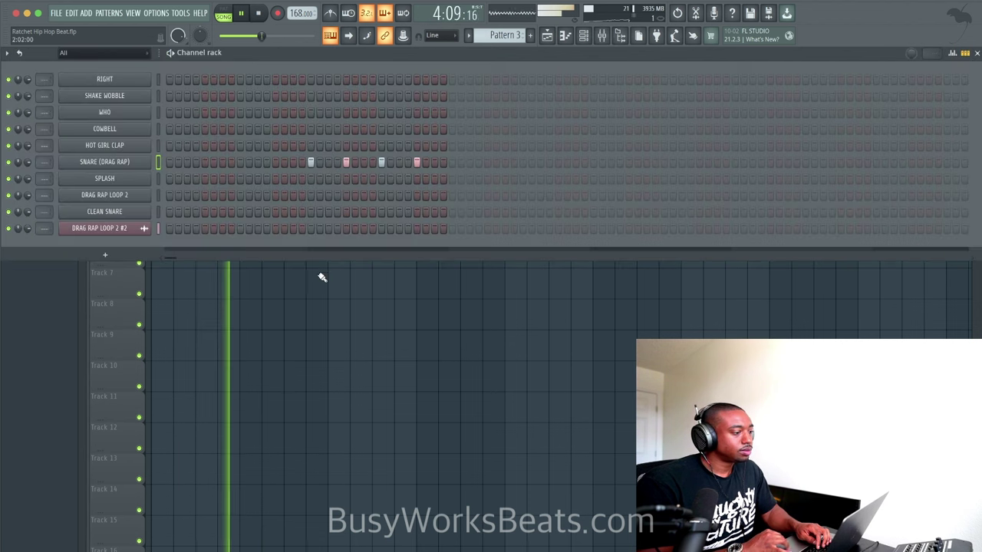
{"action": "scroll", "coordinate": [502, 35], "scroll_direction": "down", "scroll_amount": 1}
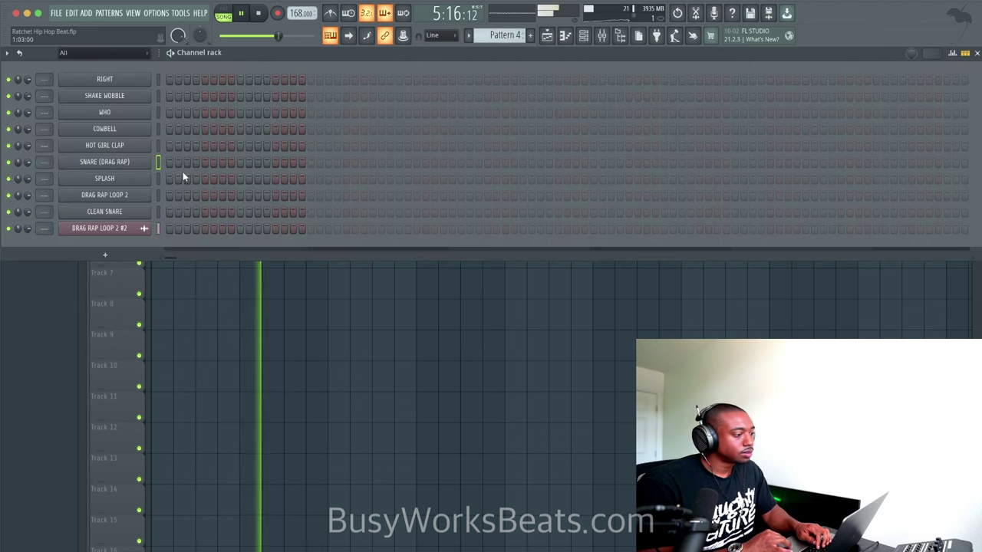
{"action": "left_click", "coordinate": [156, 178]}
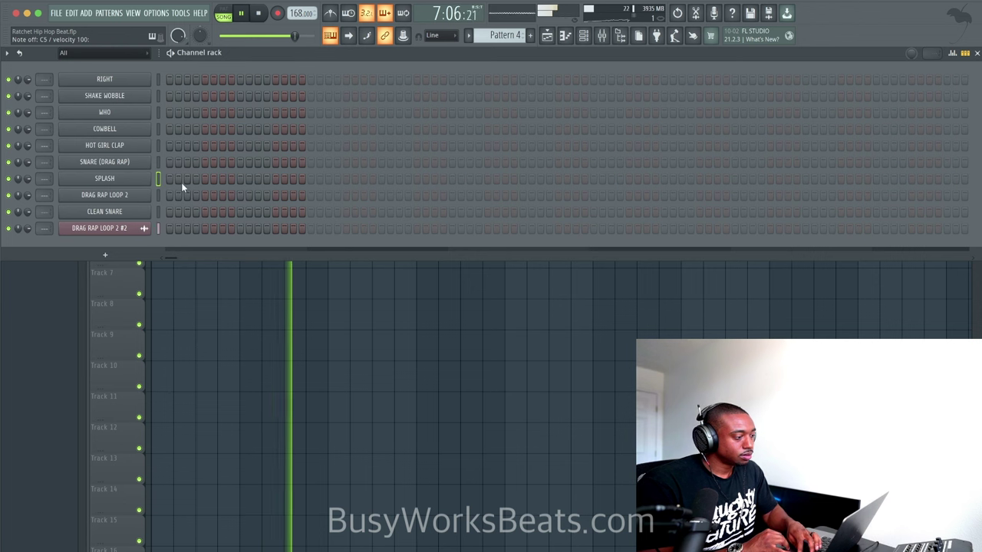
{"action": "left_click", "coordinate": [145, 181]}
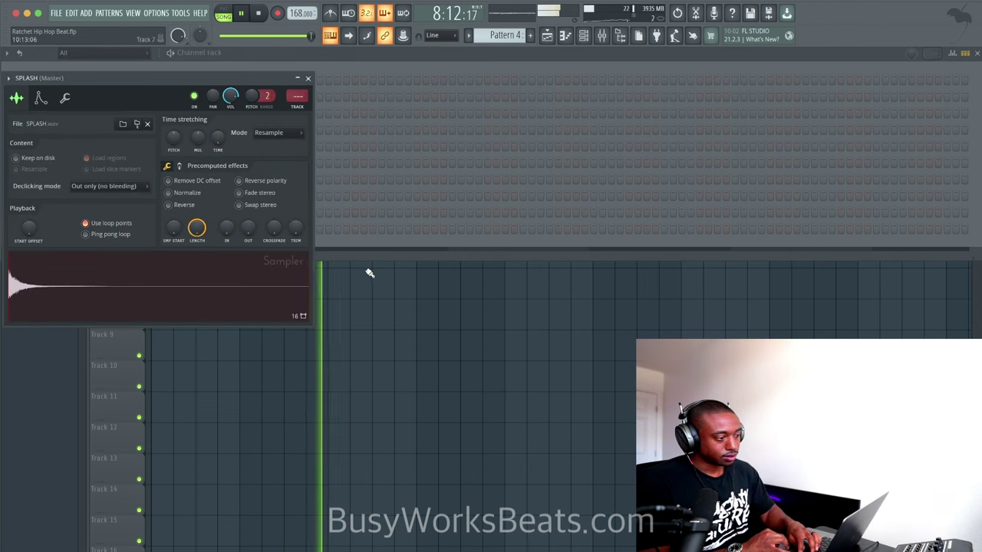
{"action": "key", "text": "space"}
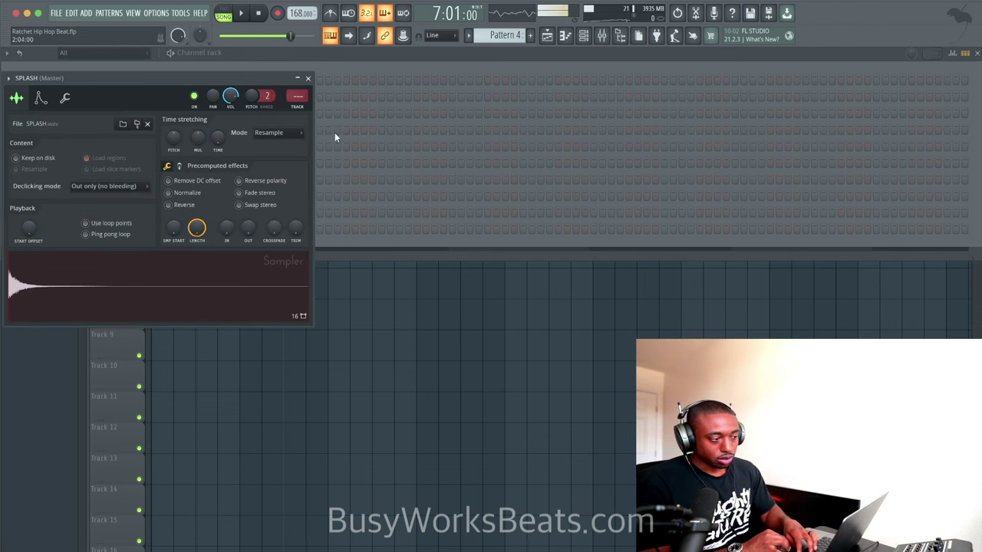
{"action": "left_click", "coordinate": [308, 79]}
{"action": "key", "text": "space"}
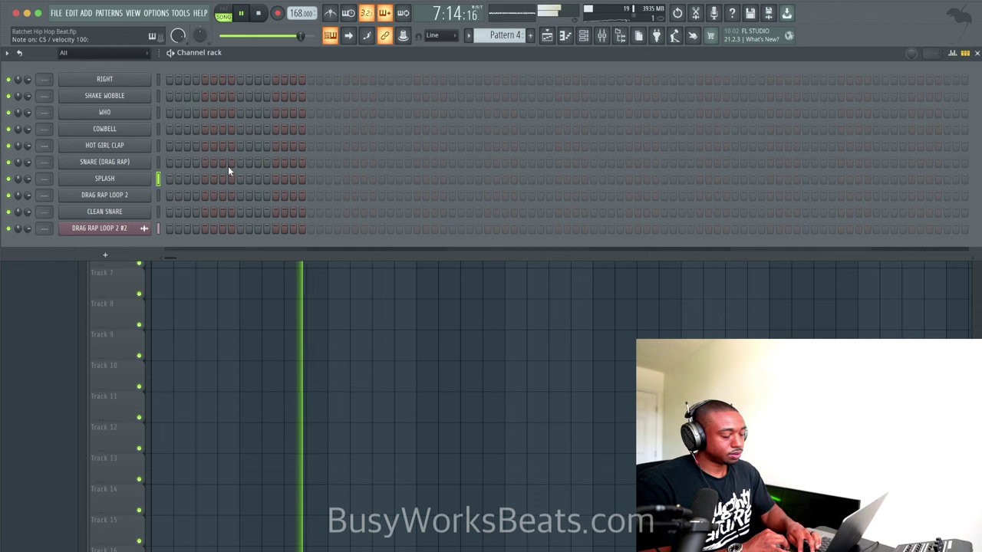
{"action": "key", "text": "space"}
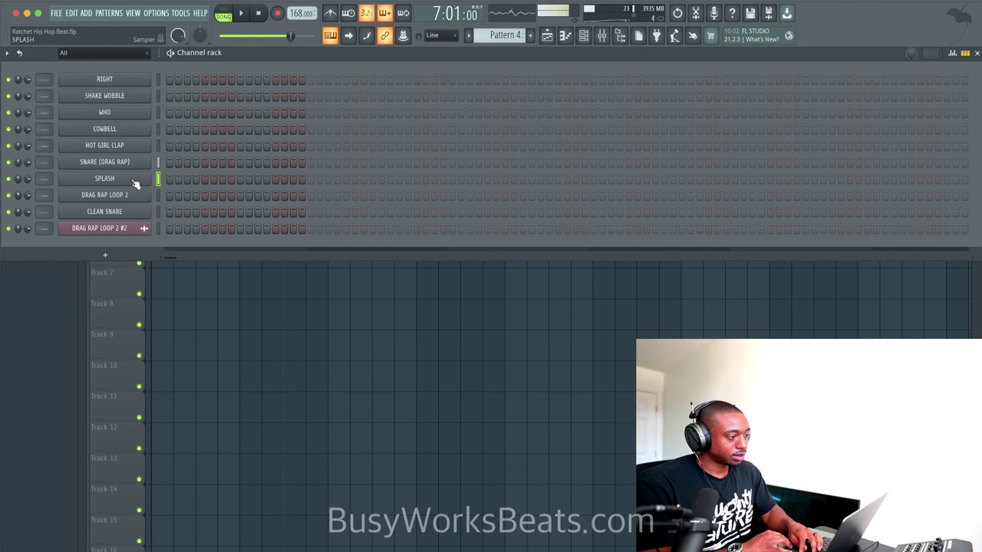
Enable the volume envelope on the SPLASH sampler and route the channel to Mixer track 3.
{"action": "left_click", "coordinate": [135, 183]}
{"action": "left_click", "coordinate": [41, 98]}
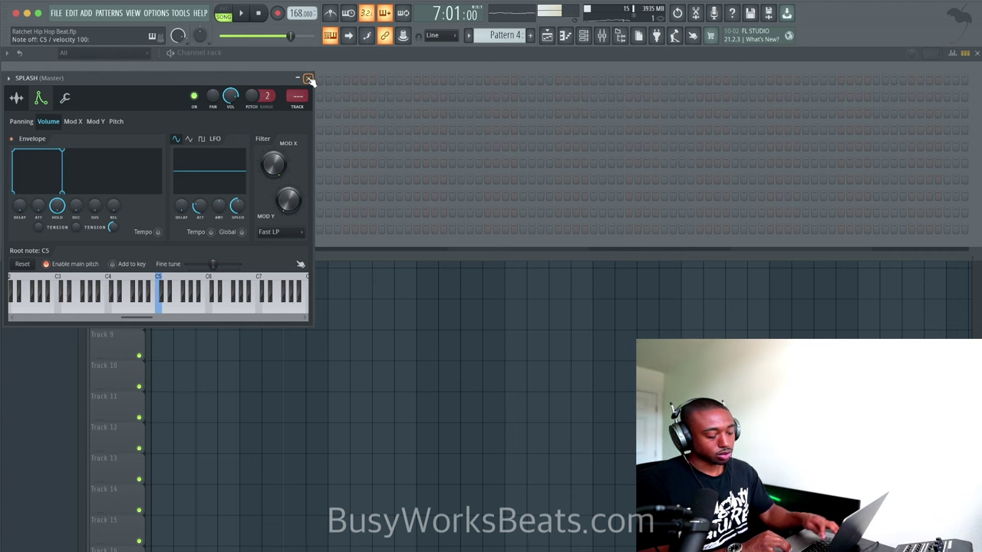
{"action": "key", "text": "ctrl+l"}
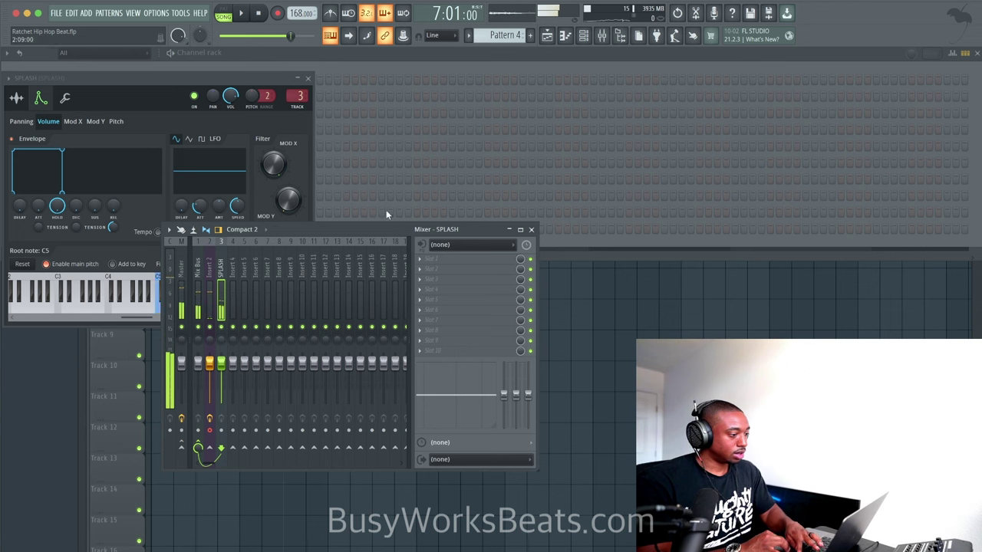
{"action": "key", "text": "F12"}
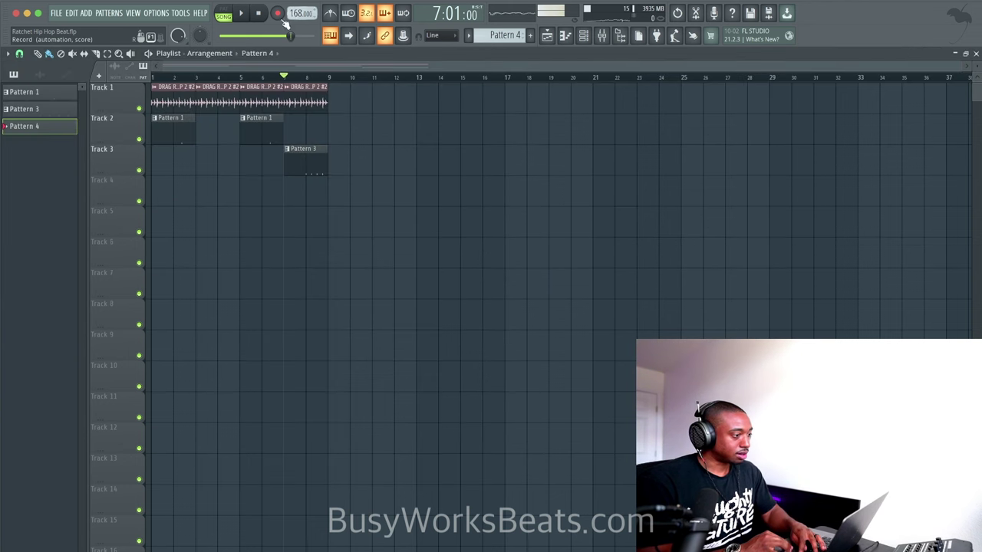
Record SPLASH hits into Pattern 4 over the playing loop with the metronome on.
{"action": "left_click", "coordinate": [277, 13]}
{"action": "left_click", "coordinate": [489, 347]}
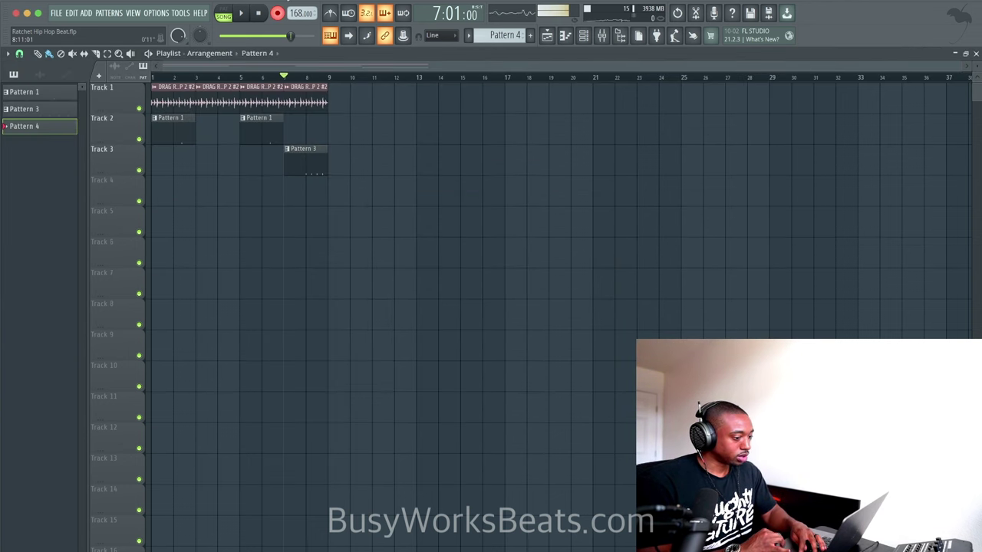
{"action": "left_click", "coordinate": [260, 13]}
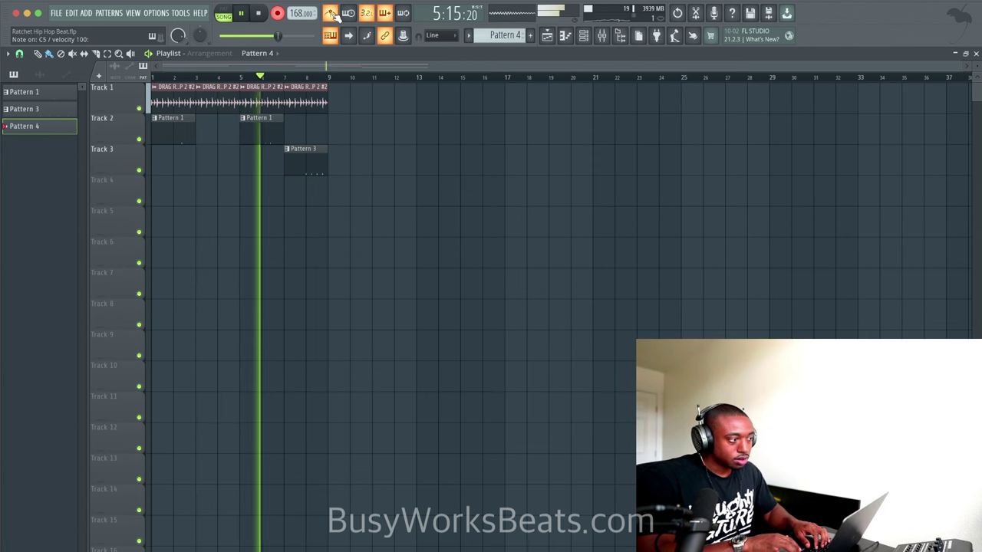
{"action": "key", "text": "space"}
Extend the Pattern 4 clip on Track 4 so it runs from bar 2 to bar 8, and turn off the metronome.
{"action": "left_click", "coordinate": [604, 36]}
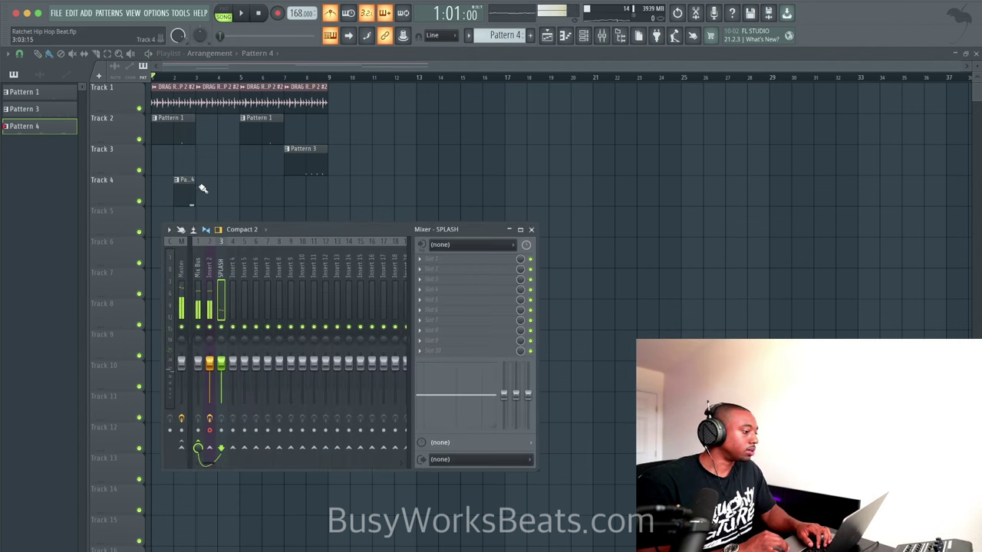
{"action": "key", "text": "F9"}
{"action": "double_click", "coordinate": [190, 190]}
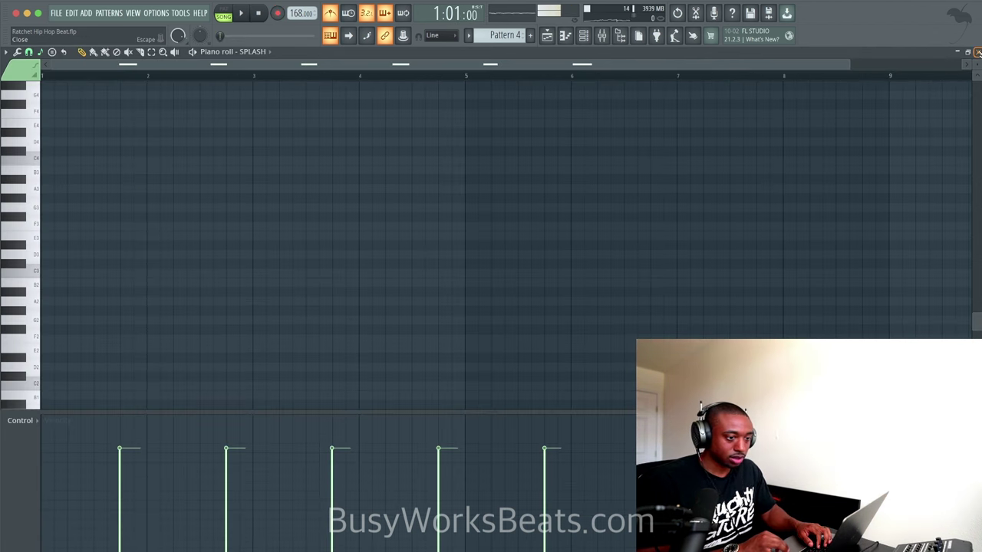
{"action": "left_click", "coordinate": [977, 51]}
{"action": "key", "text": "space"}
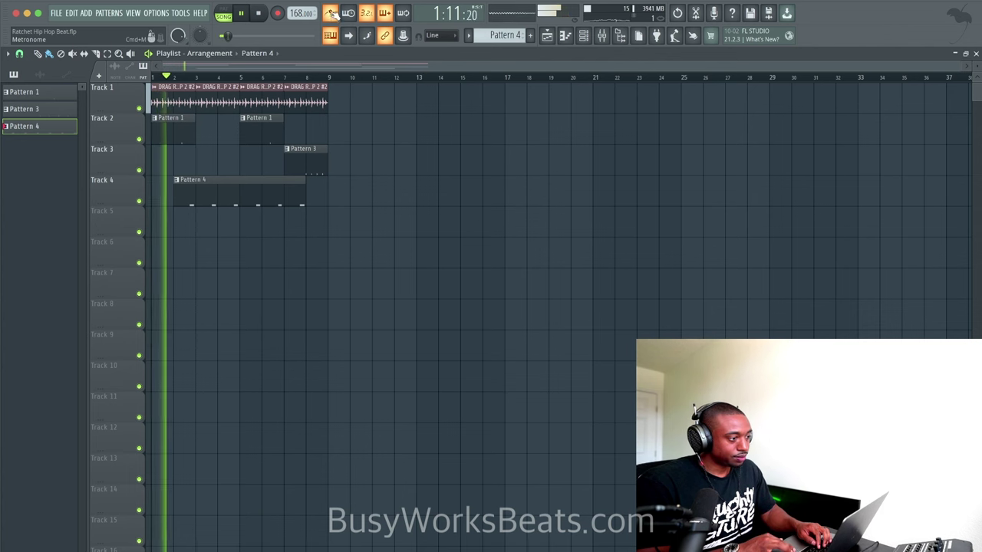
{"action": "key", "text": "space"}
Quantize the recorded SPLASH notes of Pattern 4 in the Piano roll and play the song to check the timing.
{"action": "double_click", "coordinate": [212, 191]}
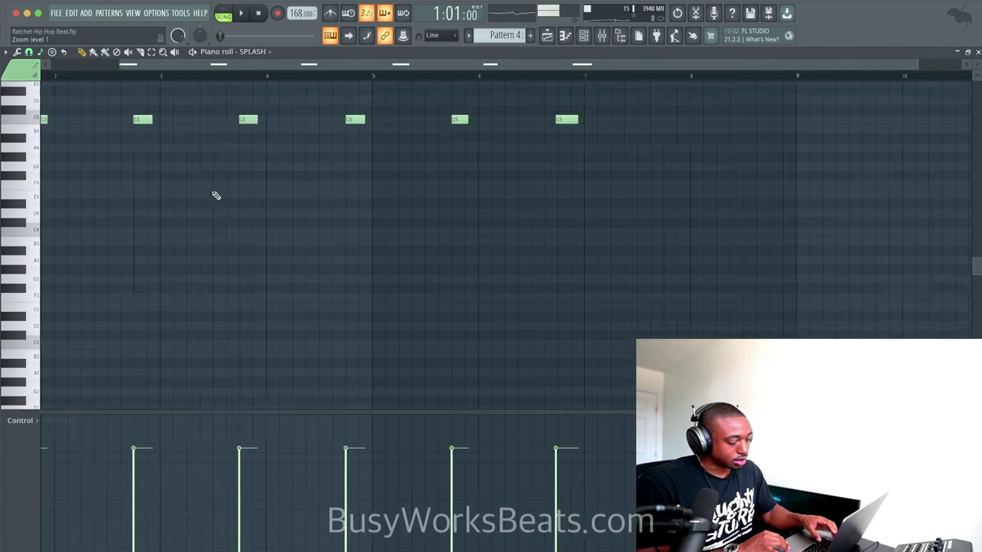
{"action": "key", "text": "space"}
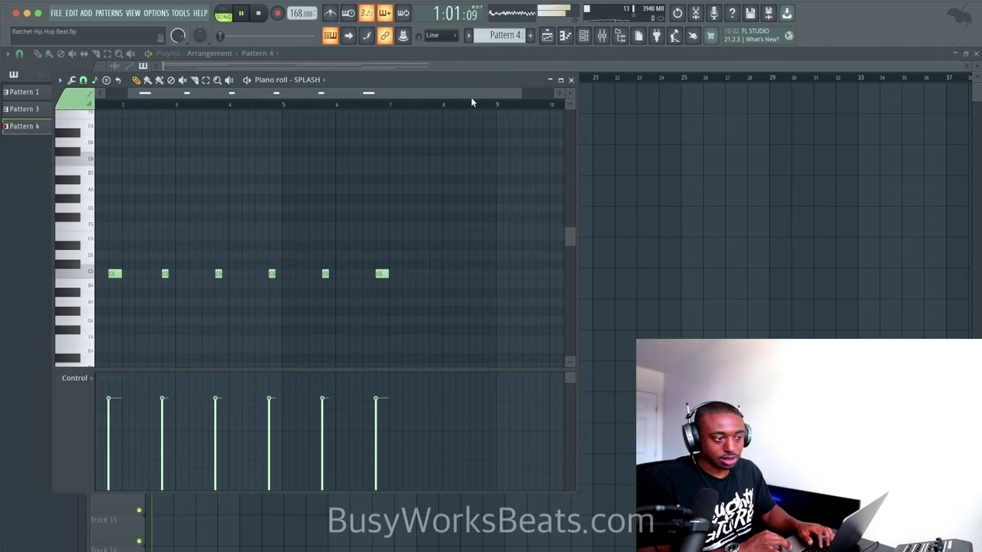
{"action": "left_click", "coordinate": [570, 81]}
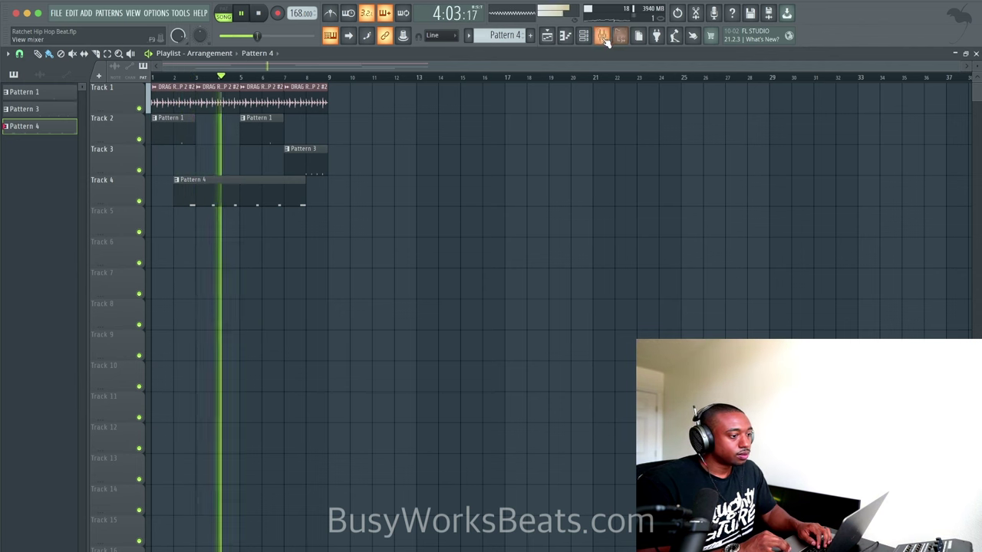
Switch to an empty Pattern 5 and select the CLEAN SNARE channel, moving the Mixer below the Channel rack.
{"action": "left_click", "coordinate": [604, 37]}
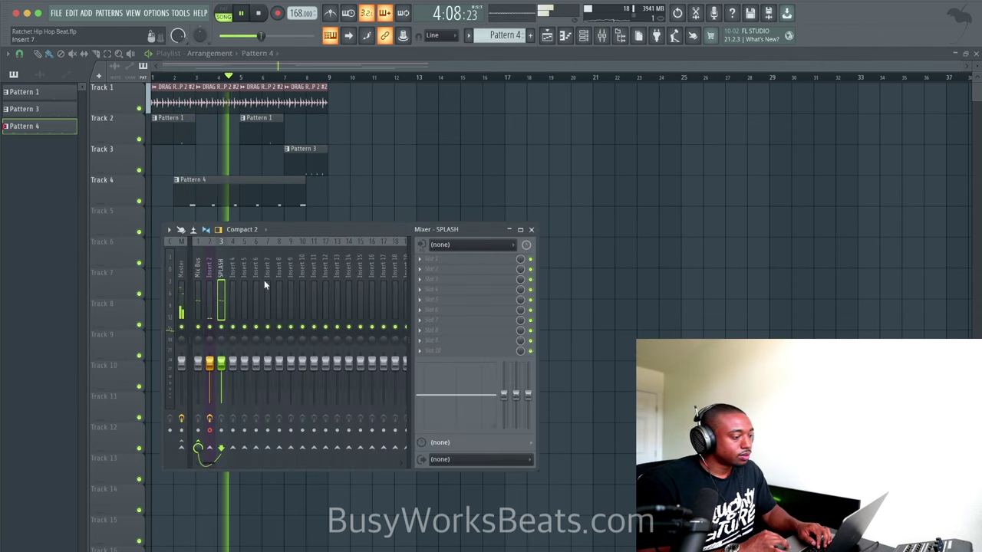
{"action": "left_click", "coordinate": [532, 230]}
{"action": "left_click", "coordinate": [583, 35]}
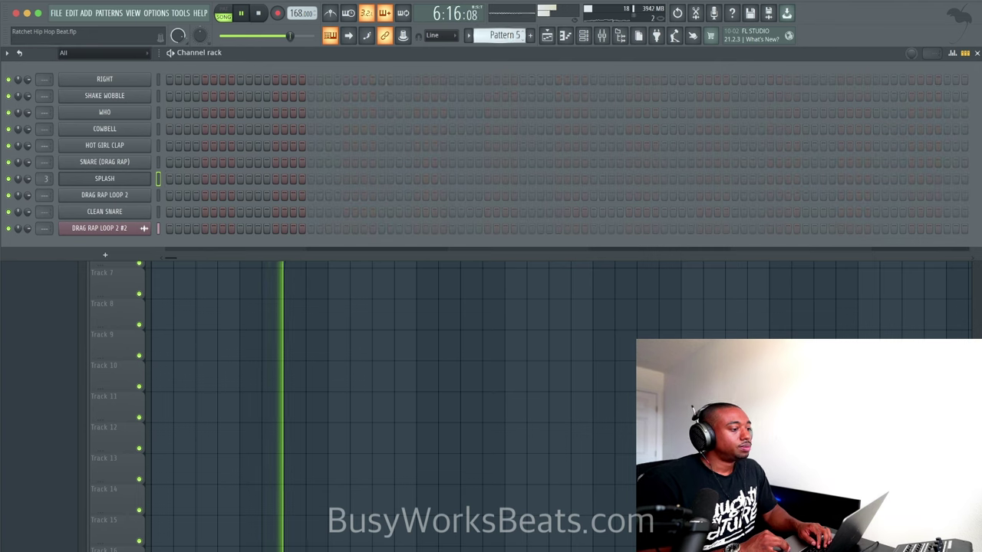
{"action": "key", "text": "F9"}
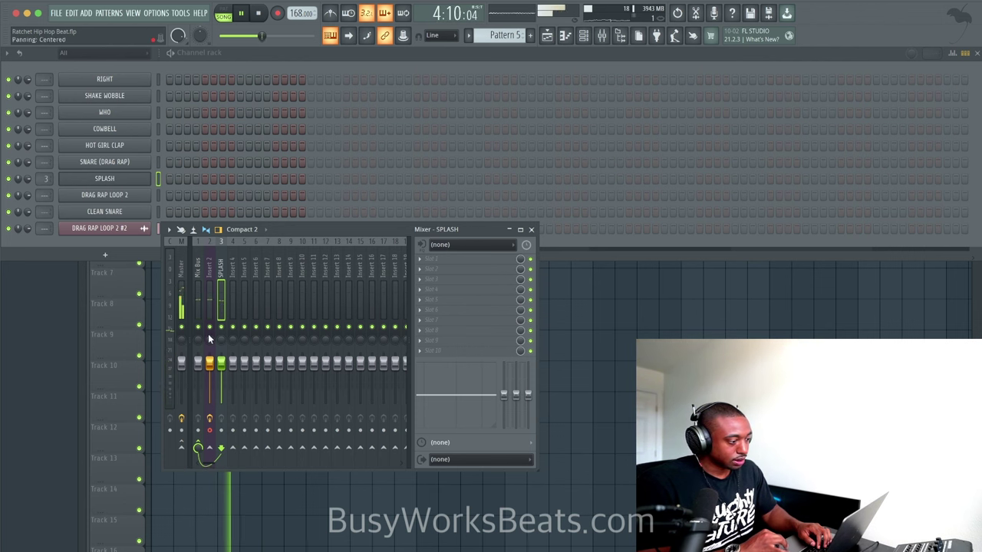
{"action": "left_click_drag", "start_coordinate": [276, 230], "coordinate": [246, 336]}
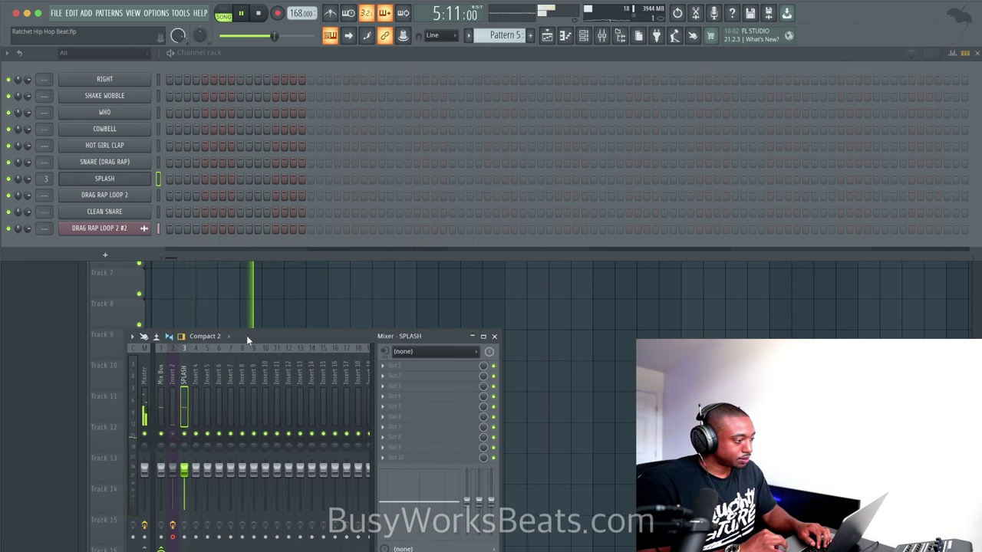
{"action": "left_click", "coordinate": [157, 212]}
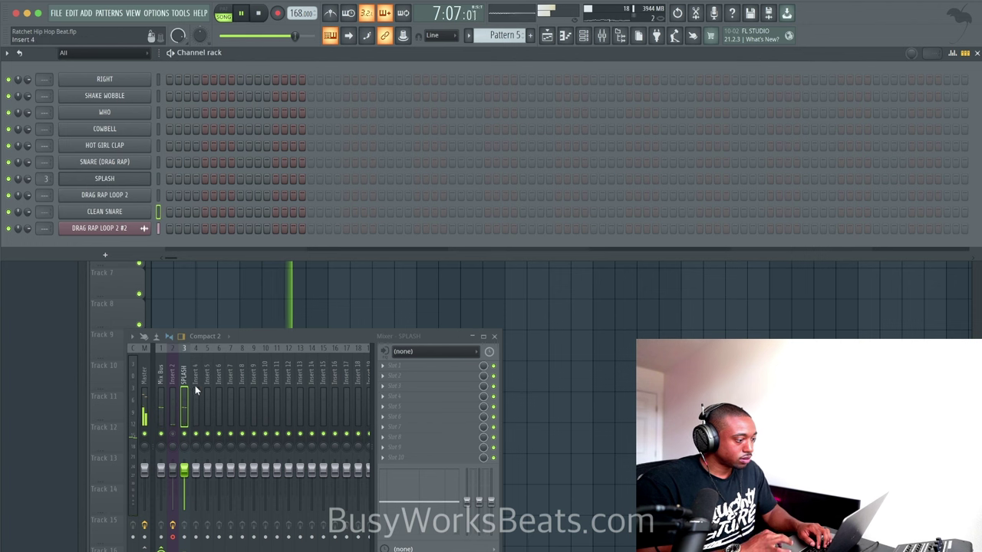
{"action": "key", "text": "space"}
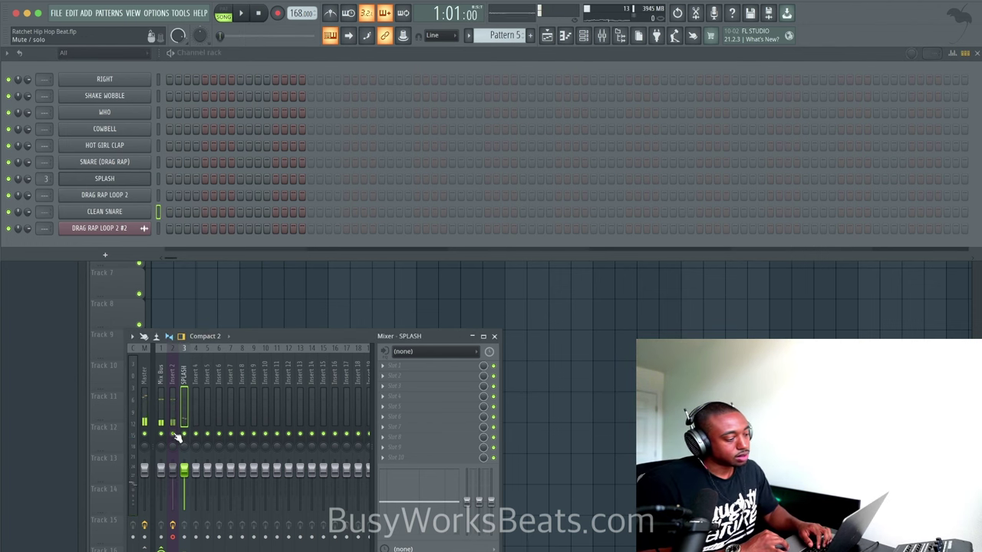
{"action": "key", "text": "F5"}
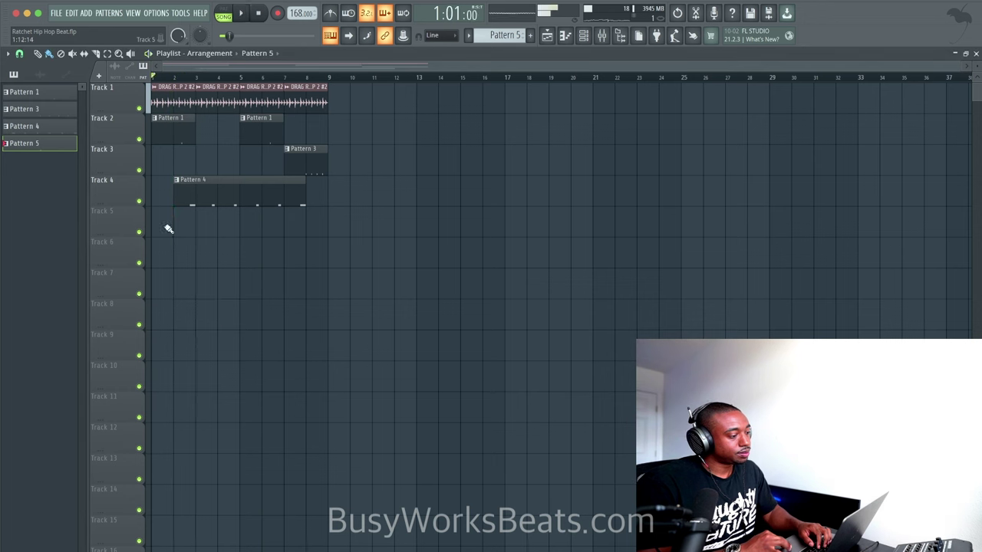
Place Pattern 5 at bar 1 of Track 5 and program its CLEAN SNARE hits on steps 9, 25, 31, 41, 57 and 63.
{"action": "left_click", "coordinate": [159, 219]}
{"action": "left_click", "coordinate": [583, 36]}
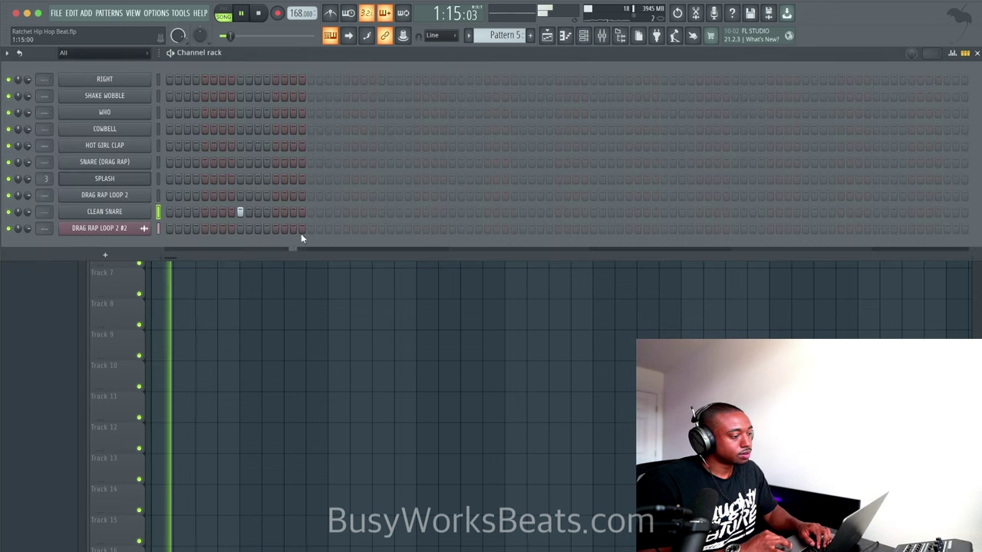
{"action": "left_click", "coordinate": [381, 213]}
{"action": "left_click", "coordinate": [434, 213]}
{"action": "left_click", "coordinate": [523, 212]}
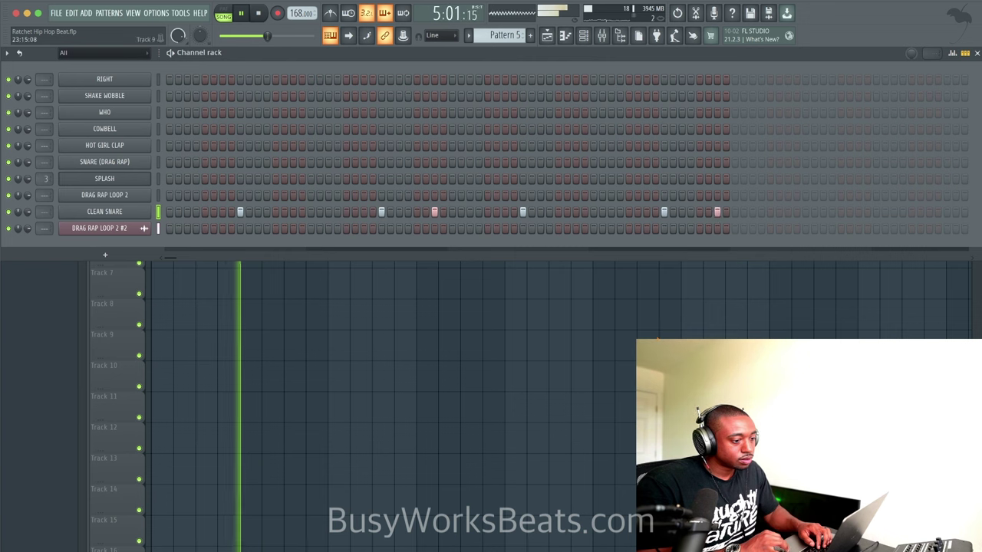
Add a second Pattern 5 clip at bar 5 of Track 5 and make it unique as Pattern 6.
{"action": "key", "text": "F5"}
{"action": "left_click", "coordinate": [246, 220]}
{"action": "key", "text": "F6"}
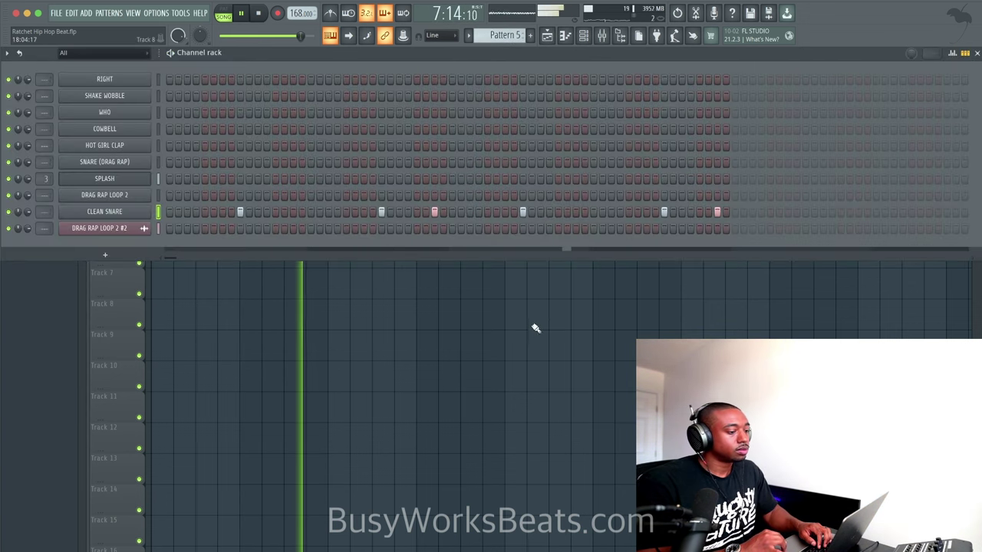
{"action": "key", "text": "F6"}
{"action": "left_click", "coordinate": [244, 213]}
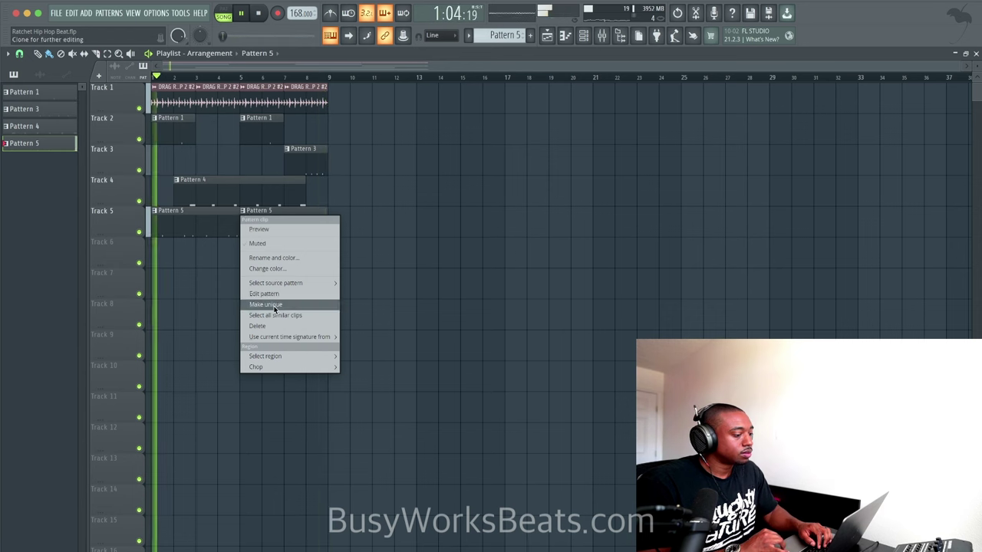
{"action": "left_click", "coordinate": [270, 305]}
Remove the last two CLEAN SNARE hits of Pattern 6 and add a hit on step 49.
{"action": "left_click", "coordinate": [583, 36]}
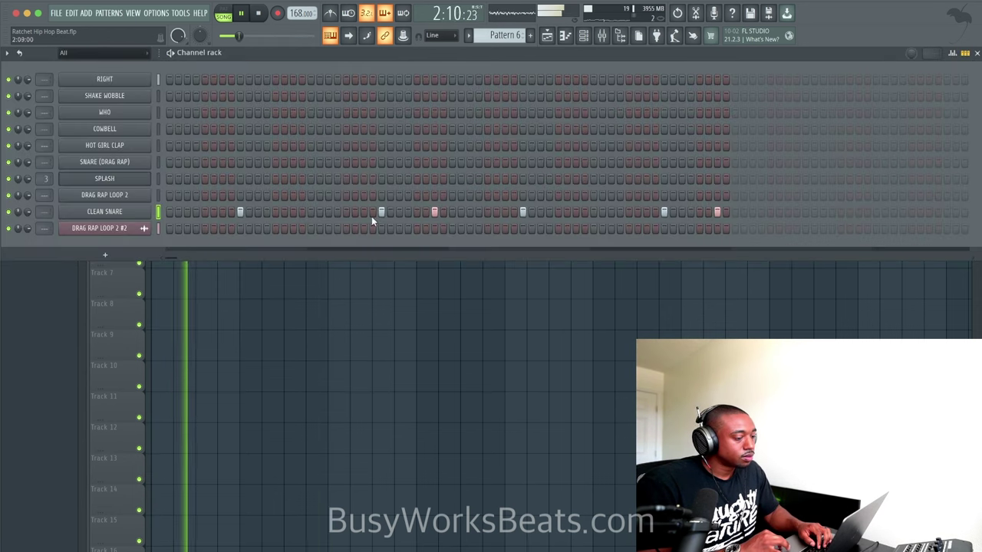
{"action": "right_click", "coordinate": [716, 213]}
{"action": "right_click", "coordinate": [664, 213]}
{"action": "left_click", "coordinate": [591, 213]}
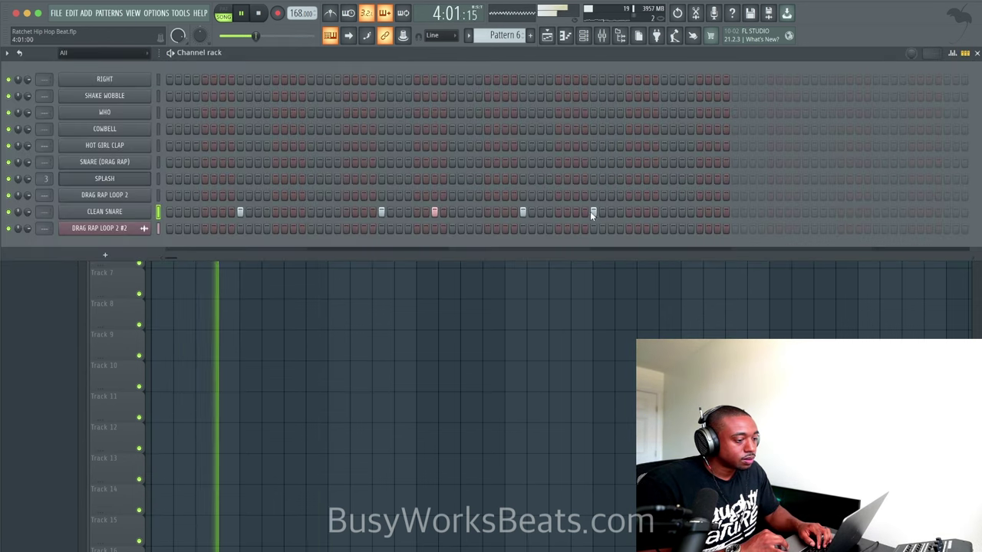
{"action": "left_click", "coordinate": [642, 313]}
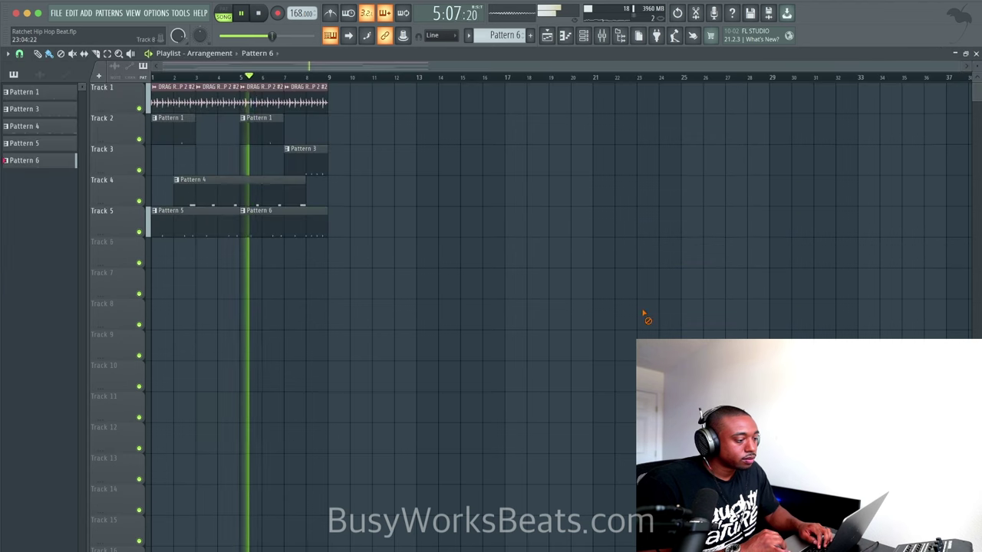
Shorten the Pattern 6 clip on Track 5 by one bar so it ends at bar 8.
{"action": "left_click", "coordinate": [601, 36]}
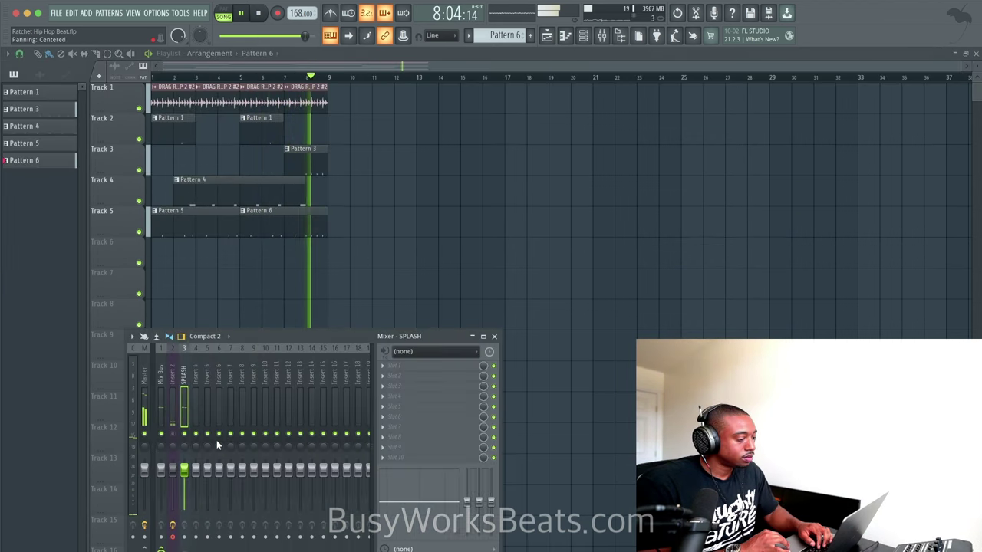
{"action": "key", "text": "F9"}
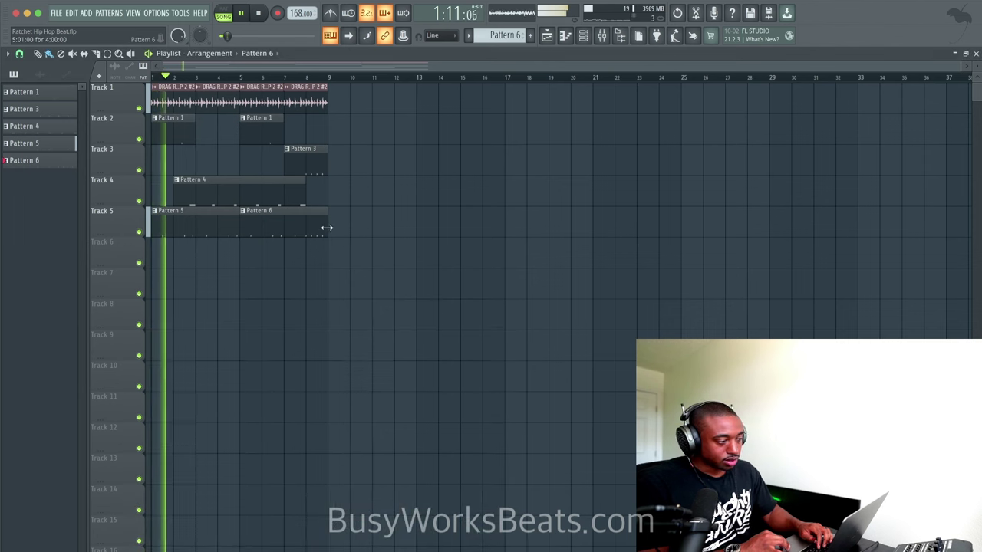
{"action": "left_click_drag", "start_coordinate": [326, 225], "coordinate": [305, 226]}
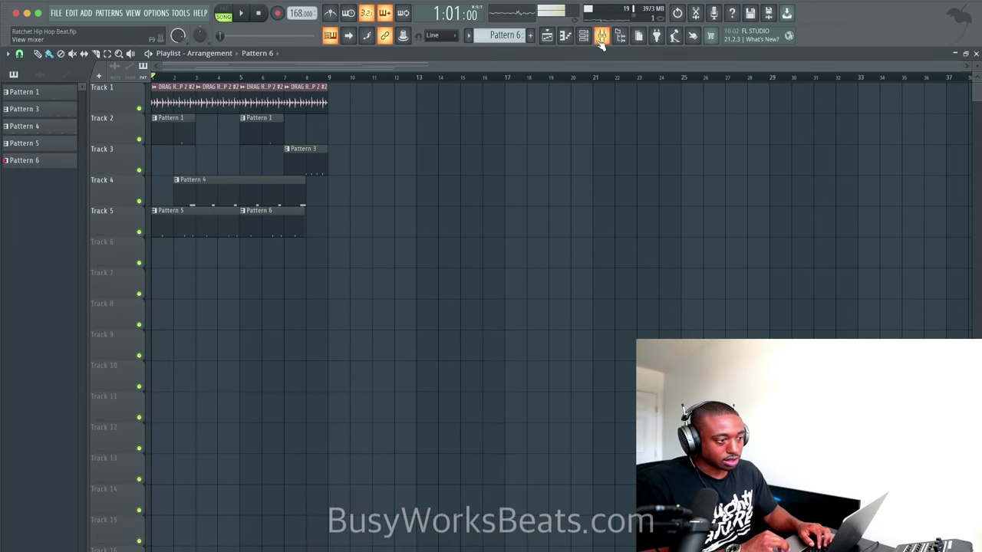
{"action": "left_click", "coordinate": [601, 41]}
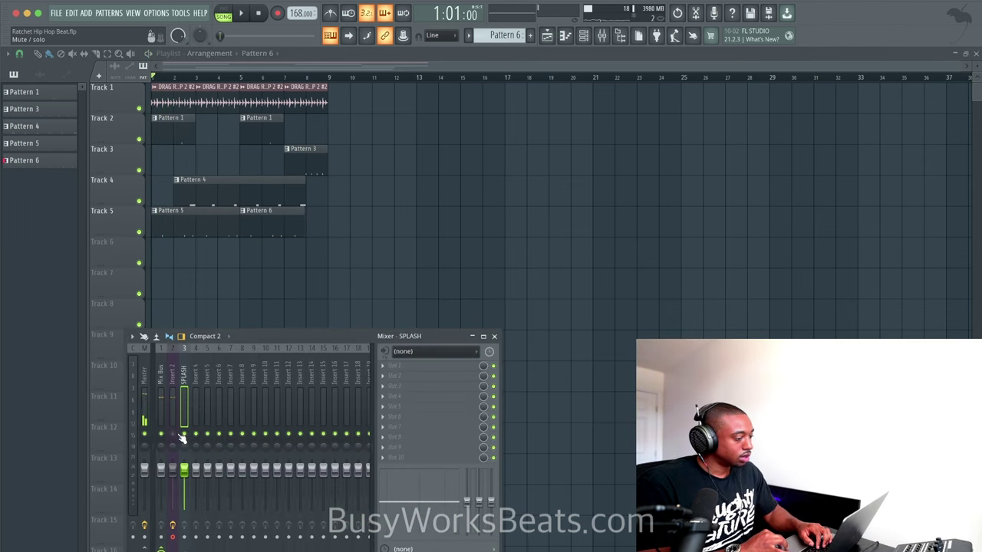
{"action": "key", "text": "F9"}
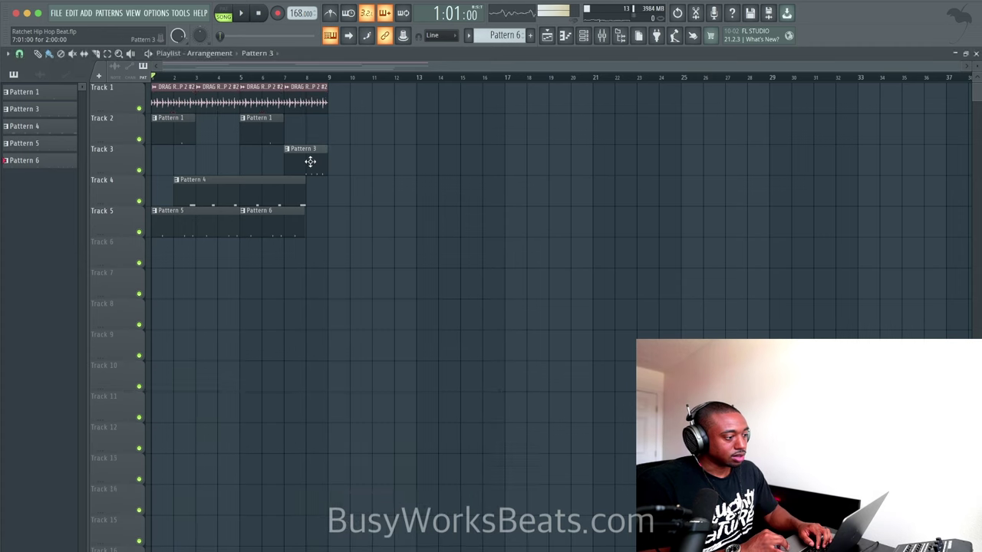
Rework Pattern 3's SNARE (DRAG RAP) part into four C#5 notes half a bar apart over two bars, looping bars 7 to 9 for playback.
{"action": "double_click", "coordinate": [309, 160]}
{"action": "key", "text": "ctrl+a"}
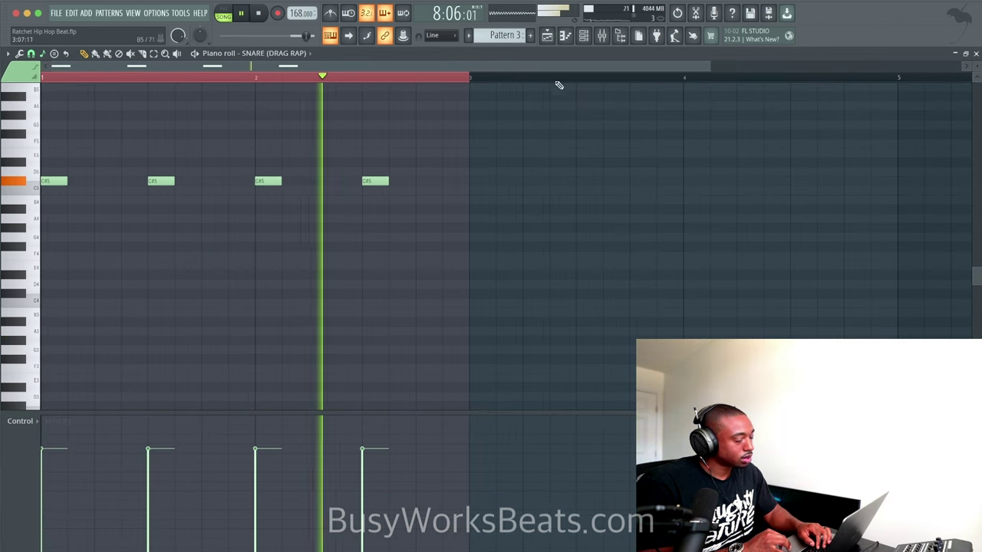
{"action": "key", "text": "Escape"}
{"action": "right_click", "coordinate": [451, 183]}
{"action": "key", "text": "space"}
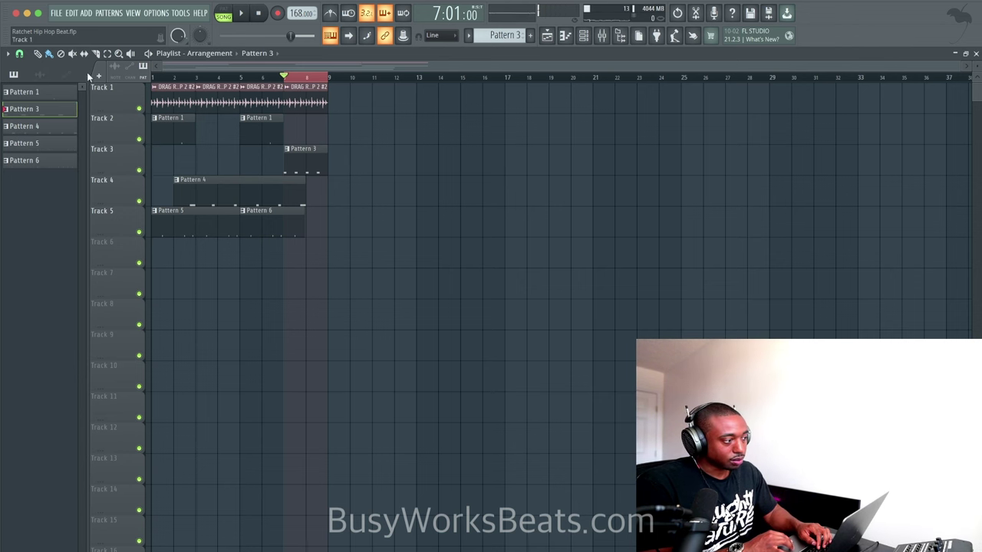
Set the Playlist snap to 1/2 beat and cut the DRAG RAP LOOP 2 #2 audio at bar 7 to a single one-bar clip.
{"action": "left_click", "coordinate": [21, 54]}
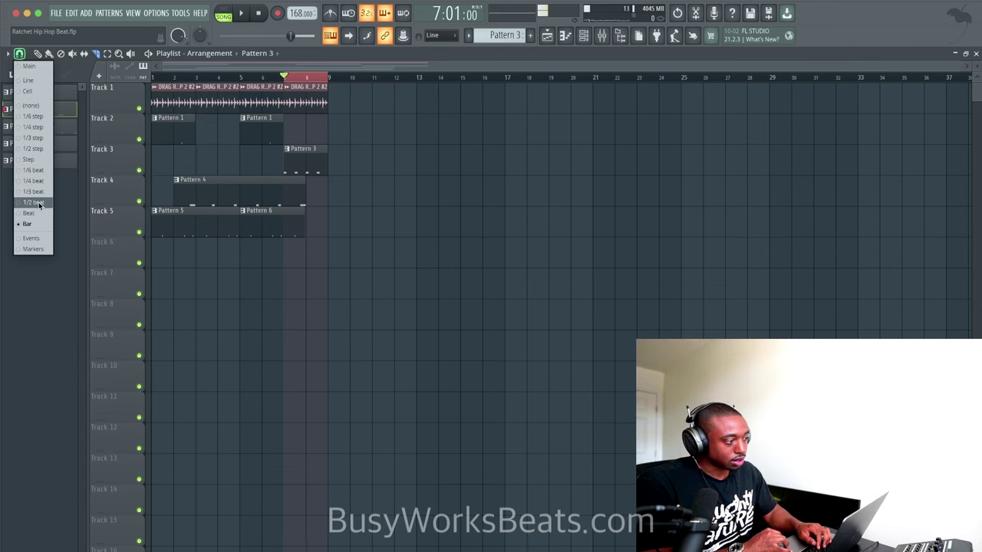
{"action": "left_click", "coordinate": [40, 204]}
{"action": "scroll", "coordinate": [268, 131], "scroll_direction": "up", "scroll_amount": 3}
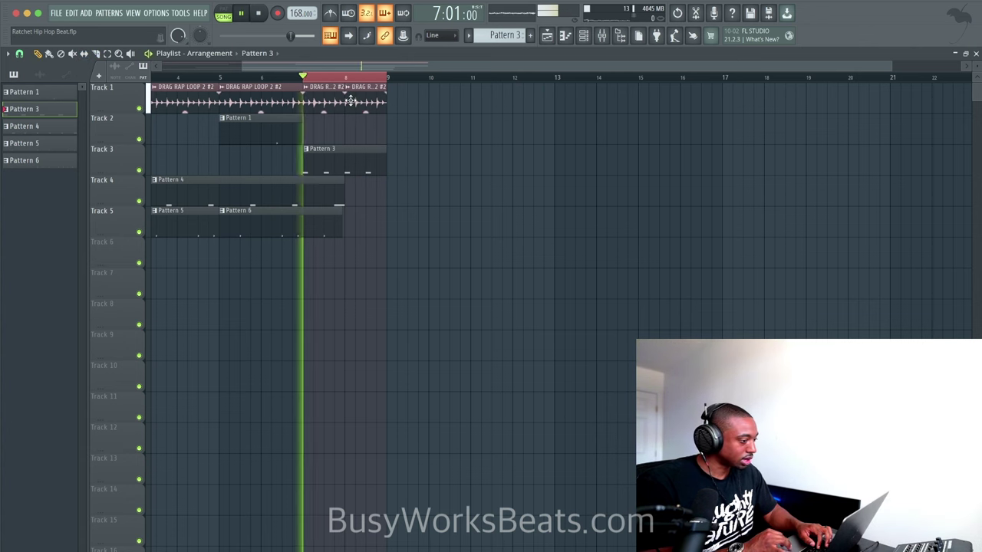
{"action": "right_click", "coordinate": [374, 109]}
{"action": "key", "text": "space"}
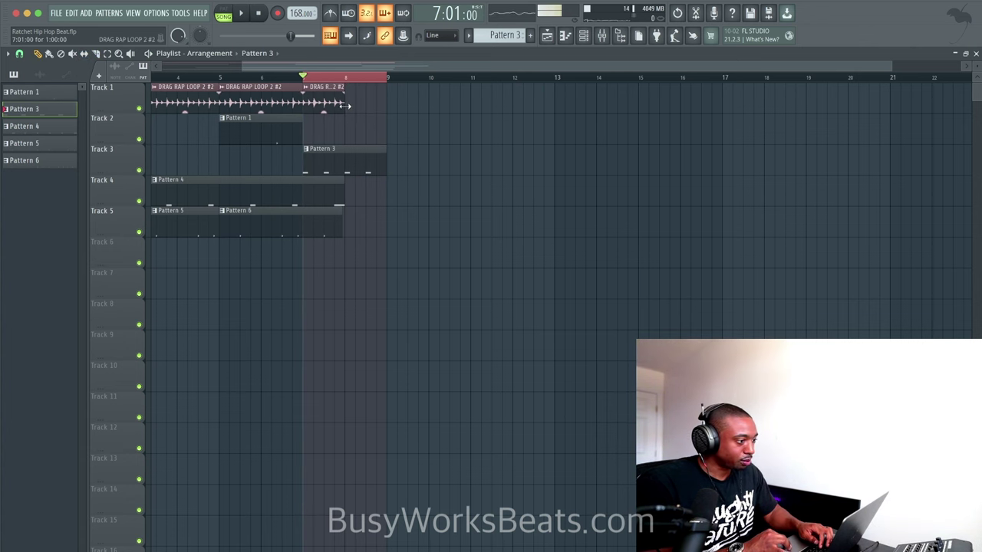
Trim the bar 7 DRAG RAP LOOP 2 #2 clip to half a bar and repeat it up to bar 9.
{"action": "scroll", "coordinate": [349, 106], "scroll_direction": "up", "scroll_amount": 2}
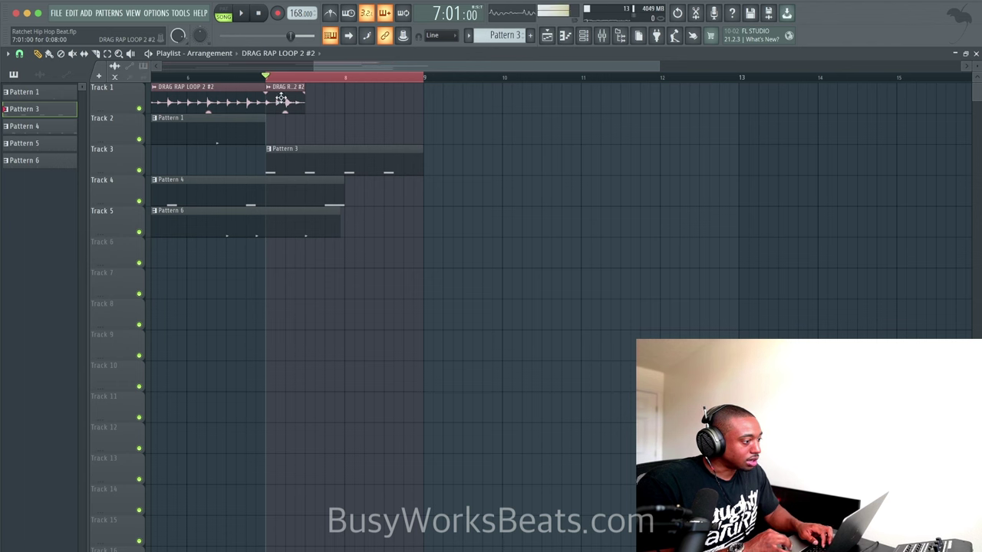
{"action": "key", "text": "space"}
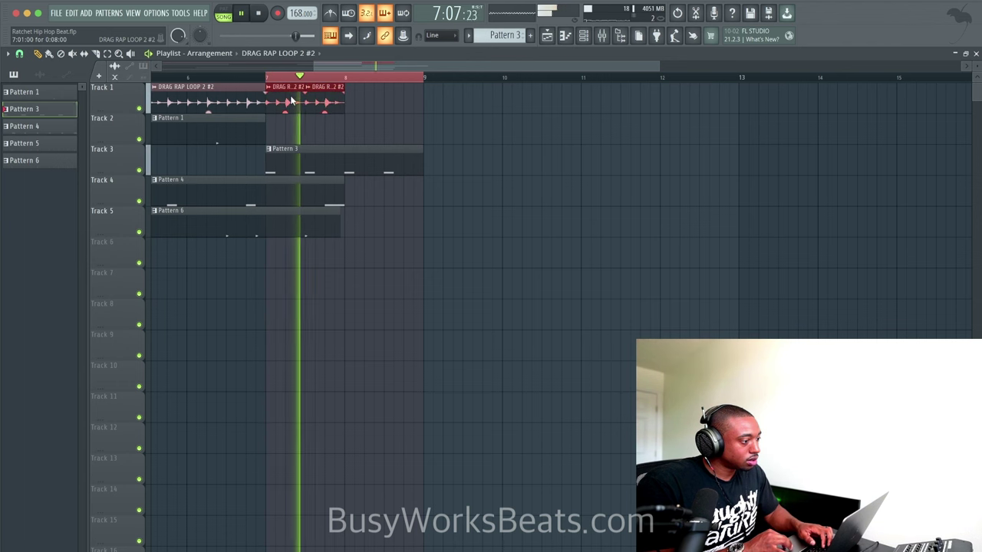
{"action": "key", "text": "ctrl+b"}
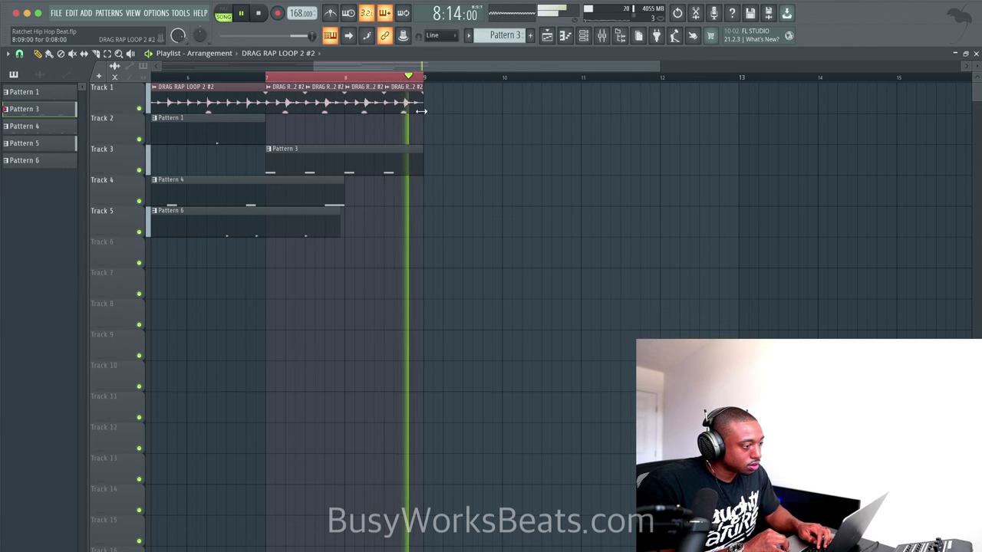
Replace the loop chops in bar 8 with four quarter-bar DRAG RAP LOOP 2 #2 clips ending at bar 9.
{"action": "key", "text": "space"}
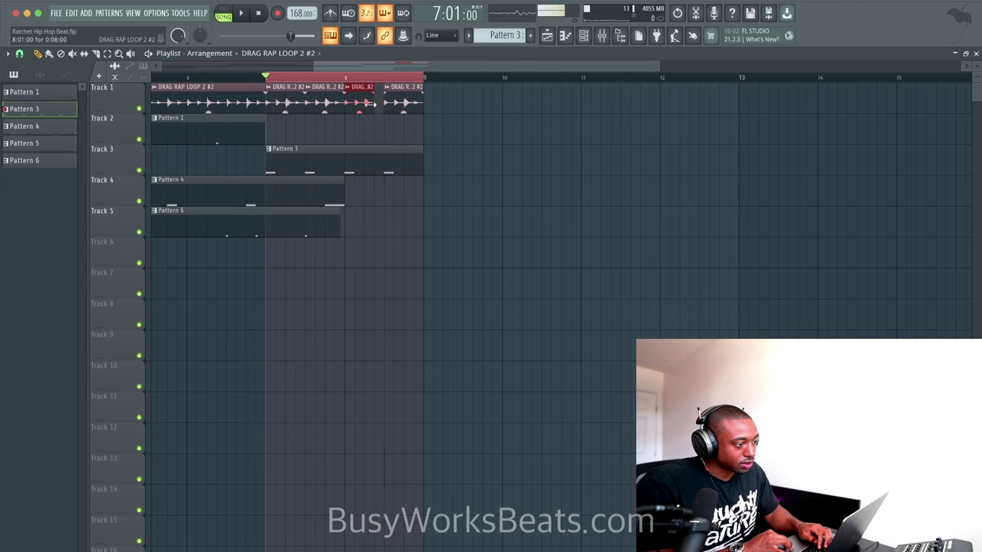
{"action": "left_click", "coordinate": [369, 105]}
{"action": "key", "text": "space"}
{"action": "right_click", "coordinate": [407, 106]}
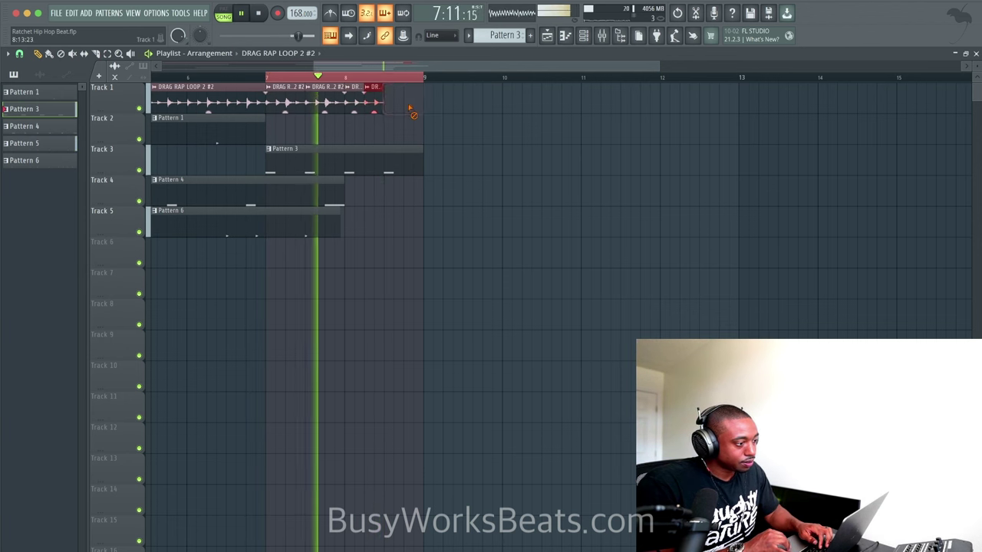
{"action": "left_click_drag", "start_coordinate": [355, 106], "coordinate": [413, 101]}
{"action": "right_click", "coordinate": [433, 120]}
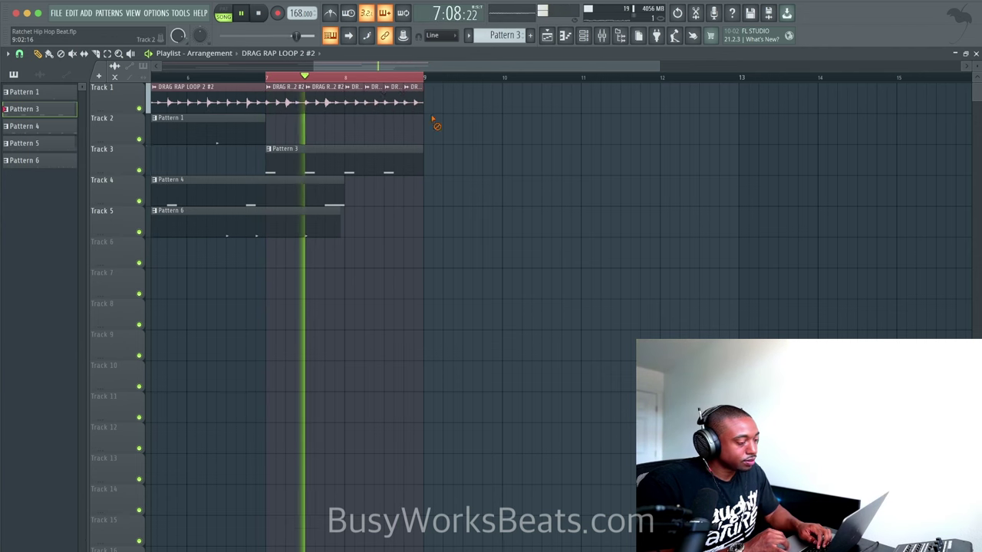
Clear the time selection over bars 7 and 8 and stop playback.
{"action": "right_click", "coordinate": [387, 78]}
{"action": "scroll", "coordinate": [387, 78], "scroll_direction": "down", "scroll_amount": 5}
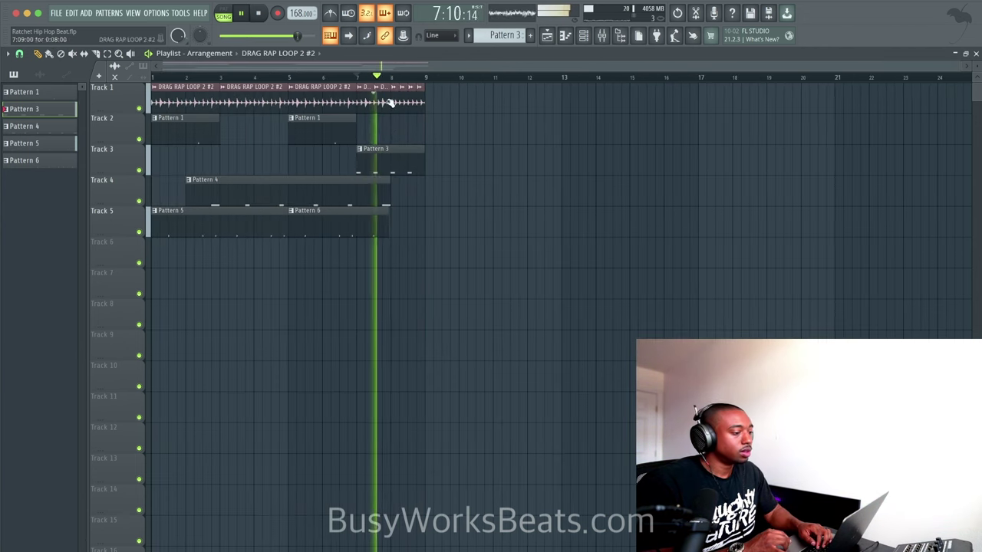
{"action": "key", "text": "space"}
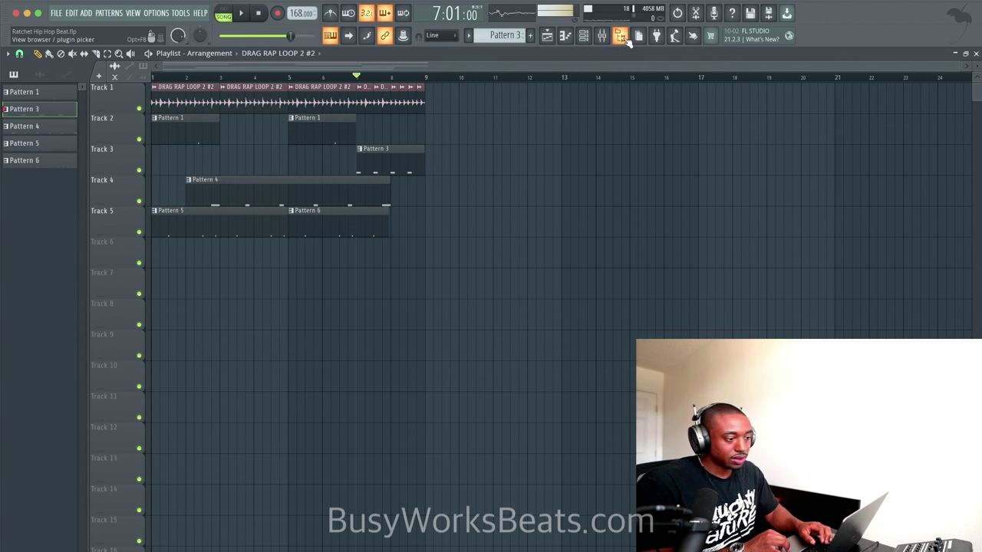
Raise the song tempo to 182 BPM during playback and restretch all channels to match.
{"action": "key", "text": "space"}
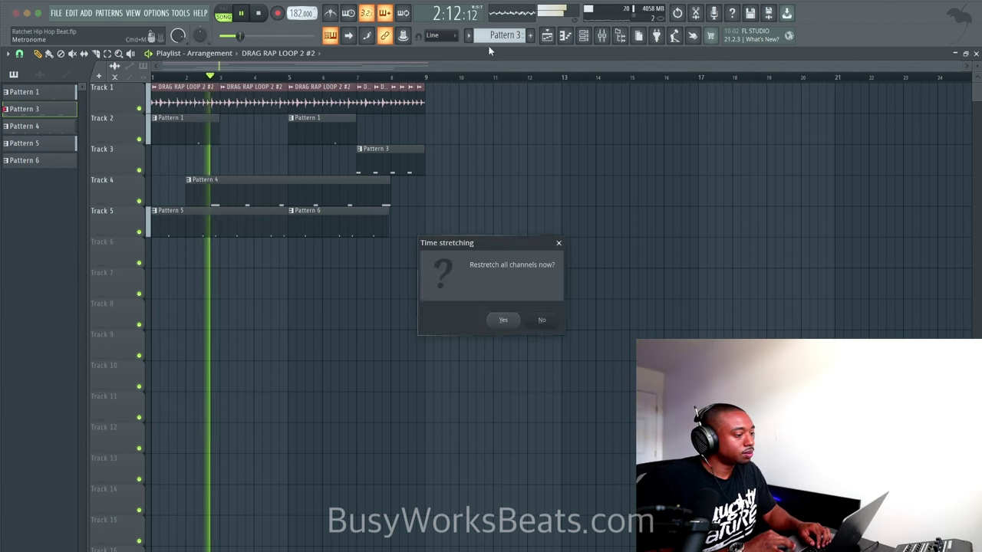
{"action": "left_click", "coordinate": [502, 320]}
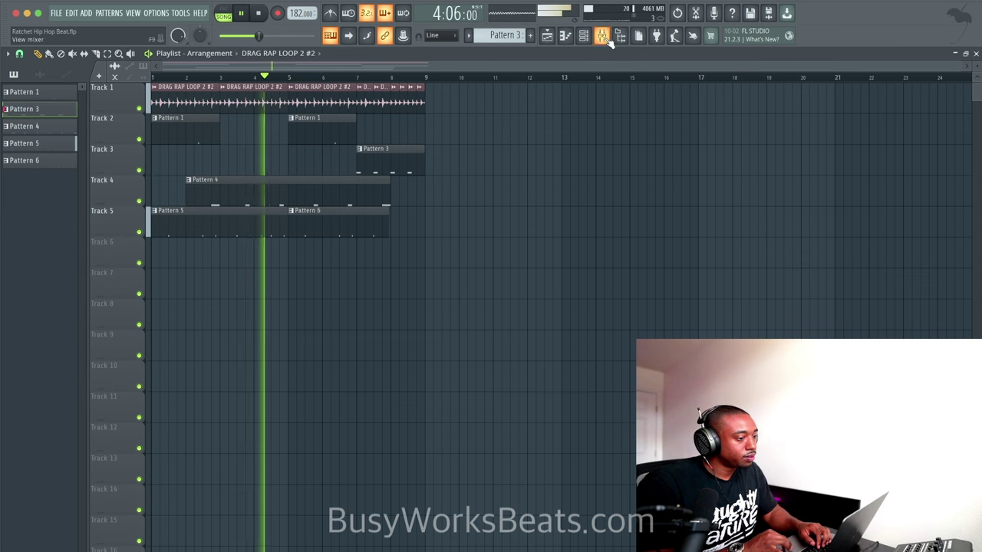
{"action": "key", "text": "F9"}
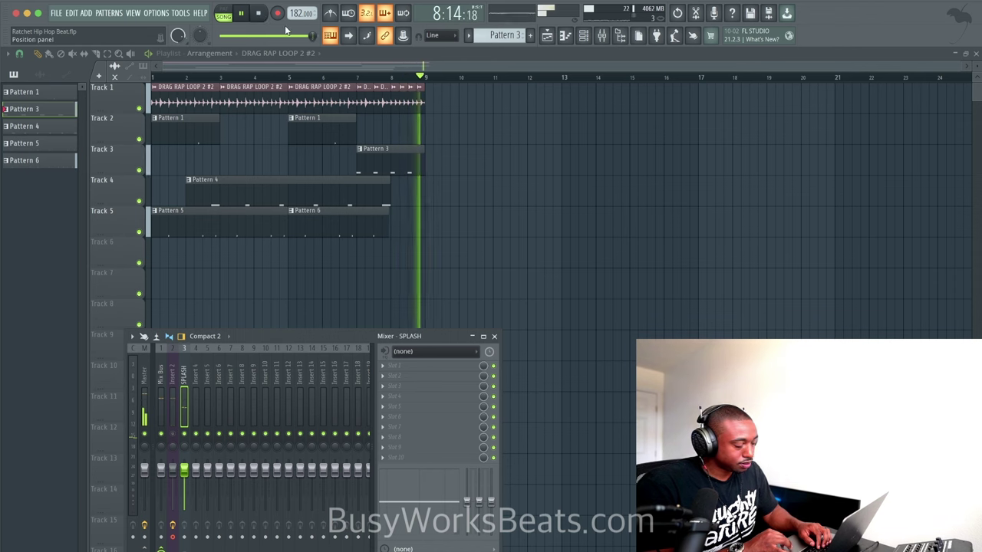
{"action": "key", "text": "F9"}
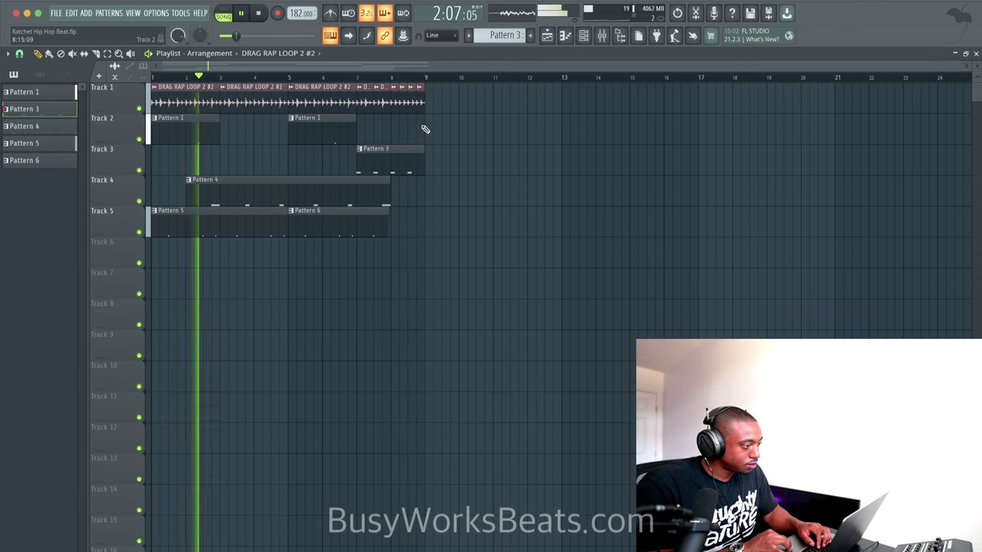
Add two-step C5 CLEAN SNARE notes at 1:15 and 3:15 of Pattern 5, lengthen the one at 4:15, and show the Mixer.
{"action": "key", "text": "F6"}
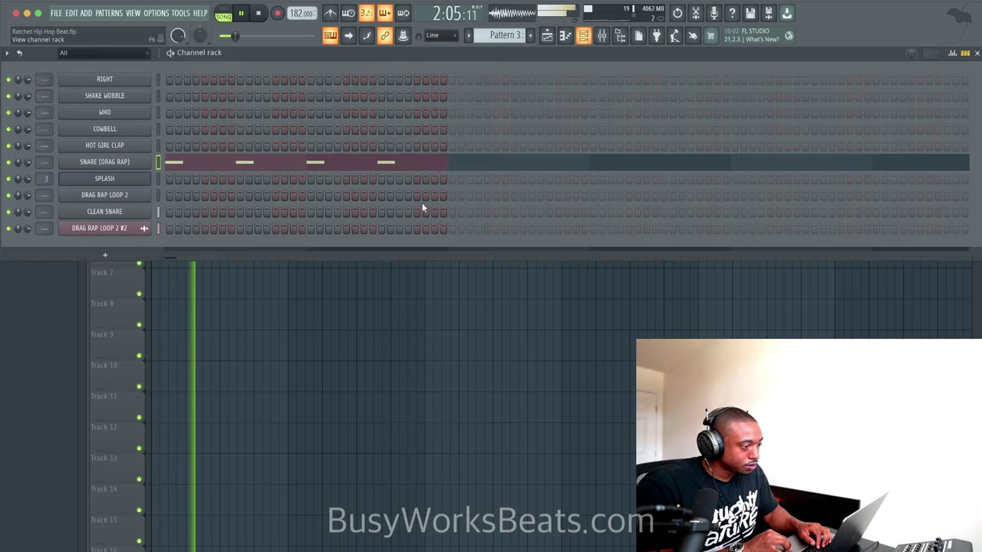
{"action": "key", "text": "F6"}
{"action": "double_click", "coordinate": [217, 218]}
{"action": "scroll", "coordinate": [177, 333], "scroll_direction": "left", "scroll_amount": 3}
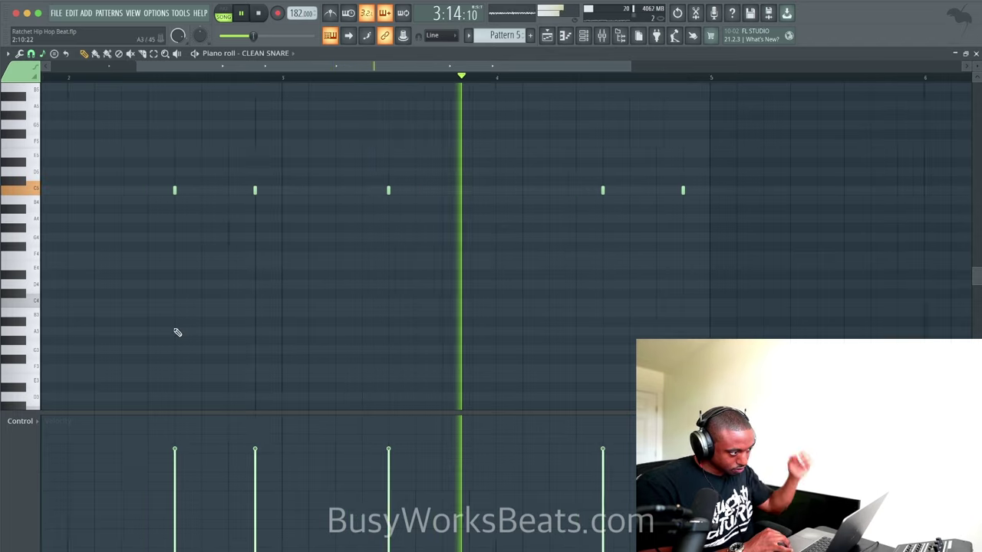
{"action": "scroll", "coordinate": [172, 256], "scroll_direction": "down", "scroll_amount": 1}
{"action": "left_click_drag", "start_coordinate": [203, 154], "coordinate": [244, 164]}
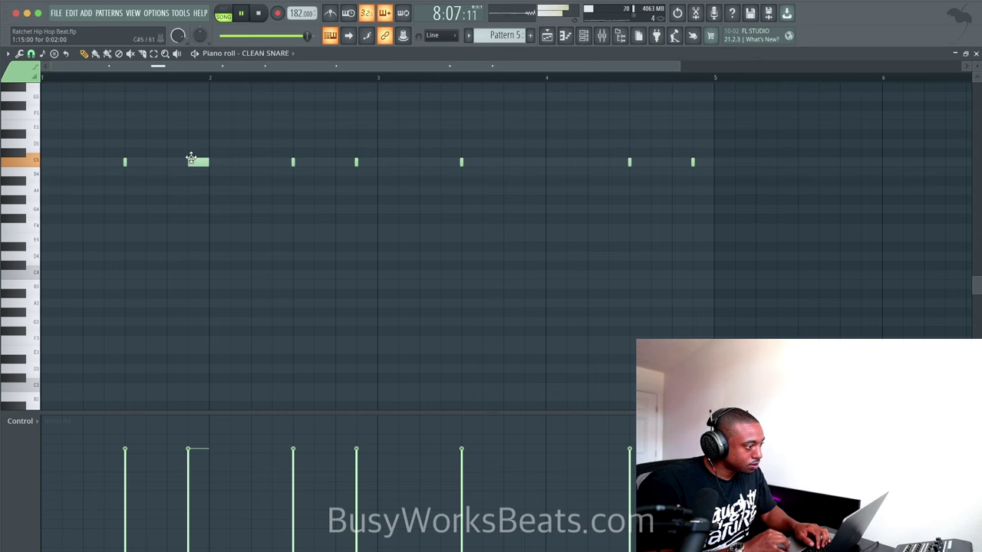
{"action": "scroll", "coordinate": [421, 204], "scroll_direction": "down", "scroll_amount": 2}
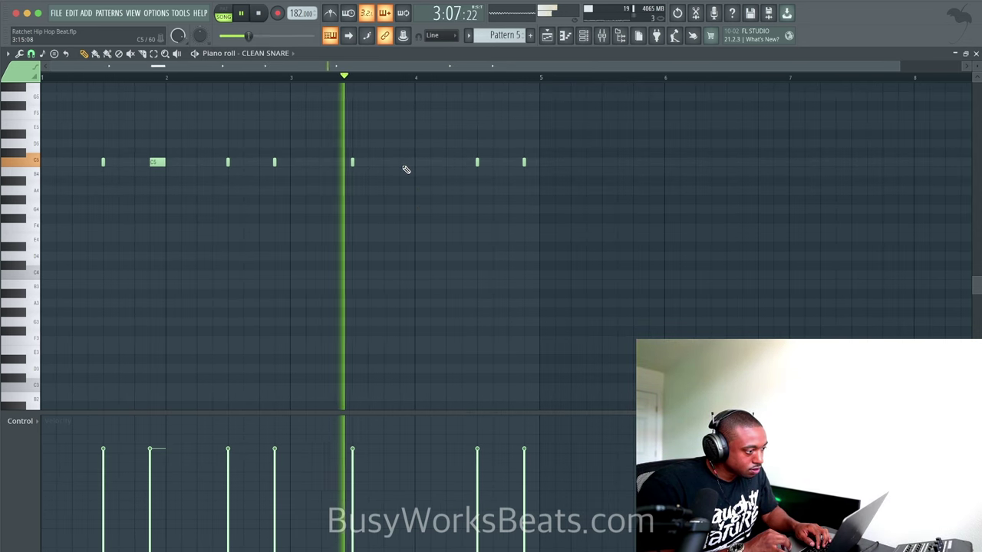
{"action": "left_click", "coordinate": [405, 163]}
{"action": "left_click", "coordinate": [537, 164]}
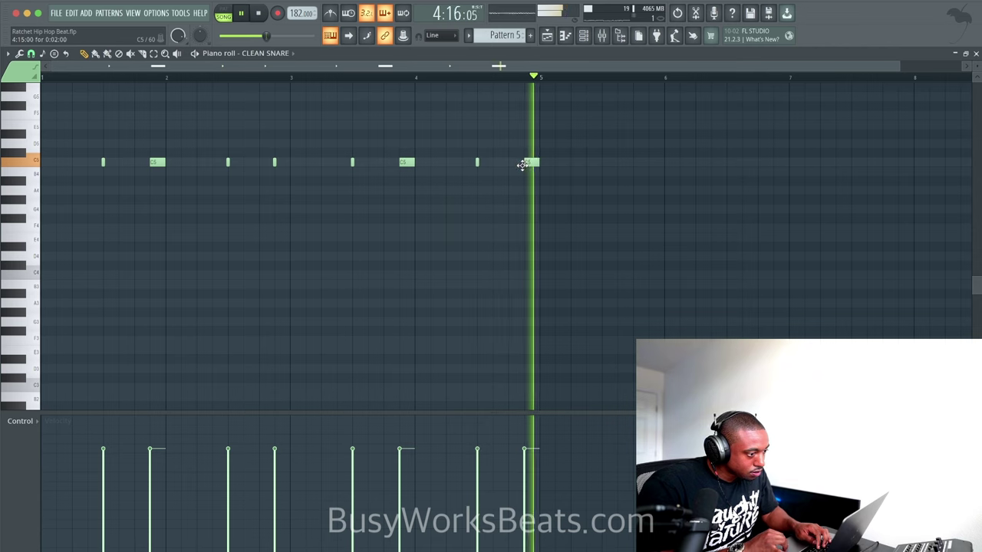
{"action": "key", "text": "F9"}
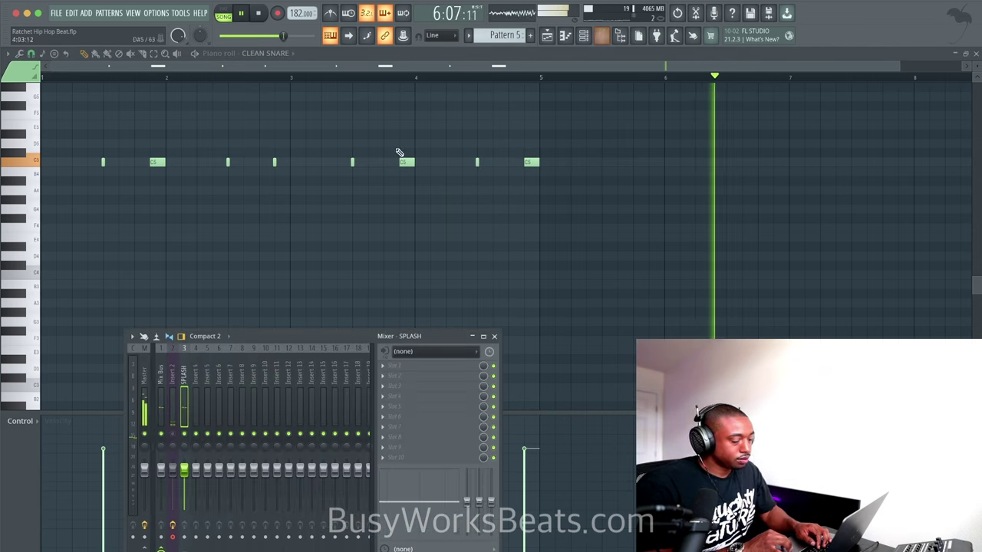
Replace the Pattern 6 clip on Track 5 of the Playlist with a copy of the Pattern 5 clip at bar 5.
{"action": "key", "text": "F5"}
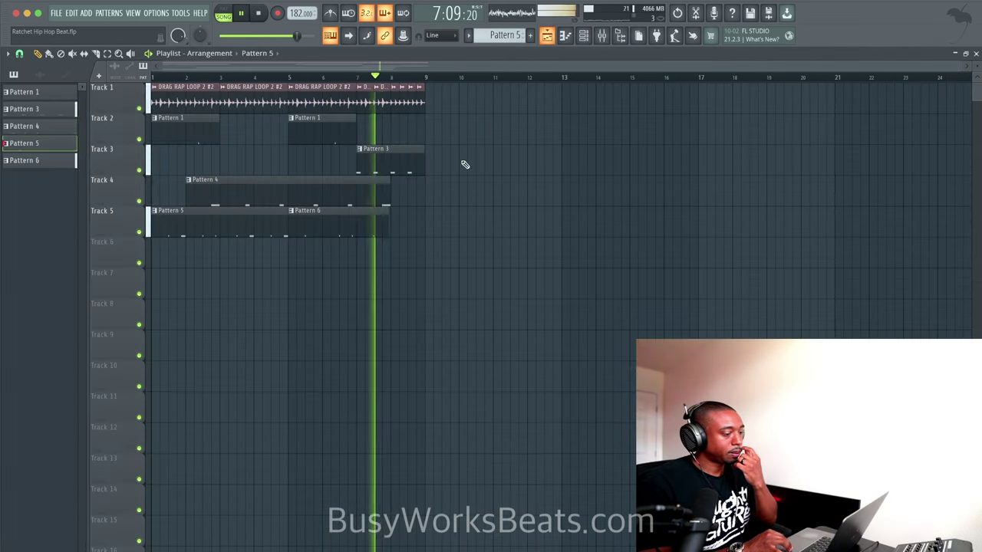
{"action": "right_click", "coordinate": [363, 224]}
{"action": "left_click_drag", "start_coordinate": [234, 223], "coordinate": [370, 222], "text": "shift"}
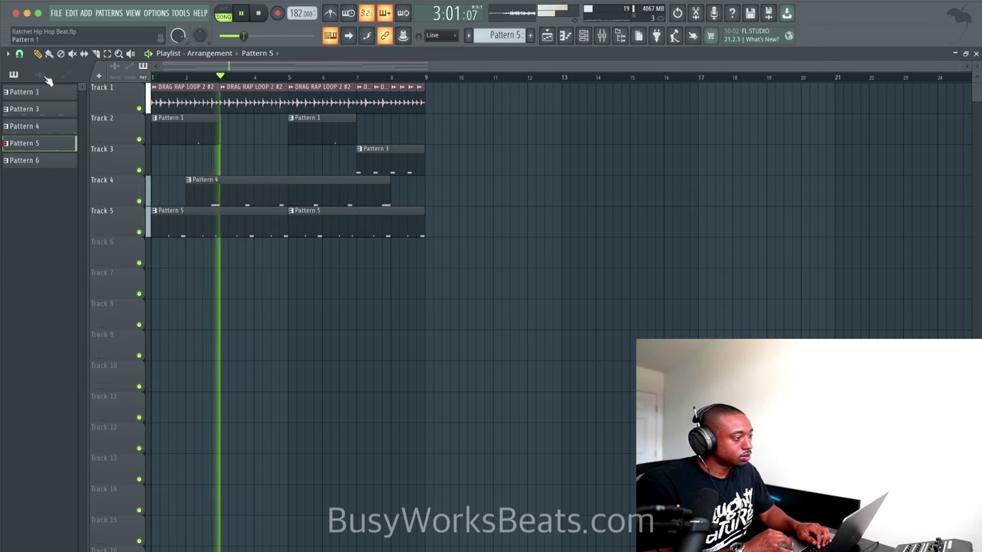
{"action": "left_click", "coordinate": [19, 54]}
{"action": "left_click", "coordinate": [27, 224]}
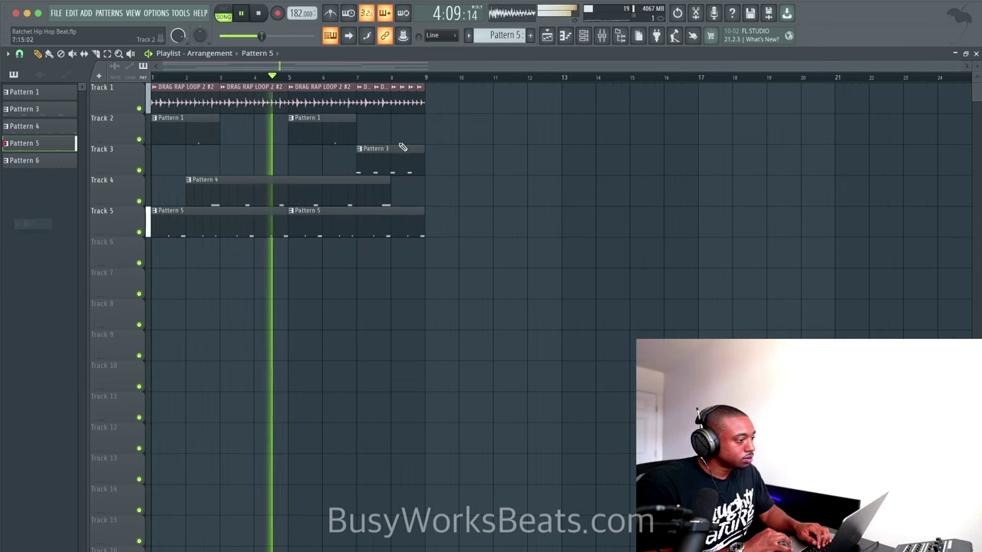
Replay the song from bar 7 and shorten the second Pattern 5 clip on Track 5 to end about midway through bar 7.
{"action": "left_click", "coordinate": [602, 36]}
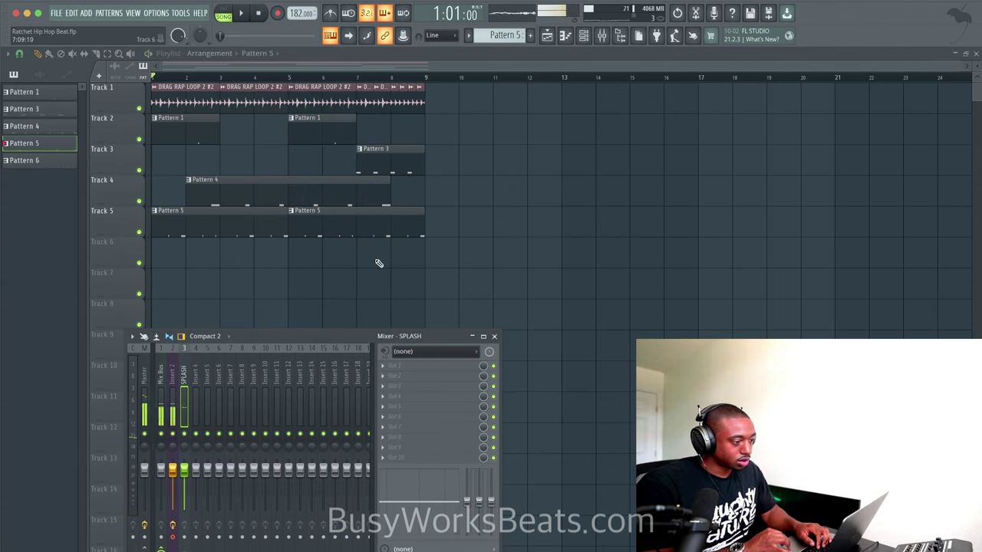
{"action": "key", "text": "F9"}
{"action": "left_click", "coordinate": [356, 80]}
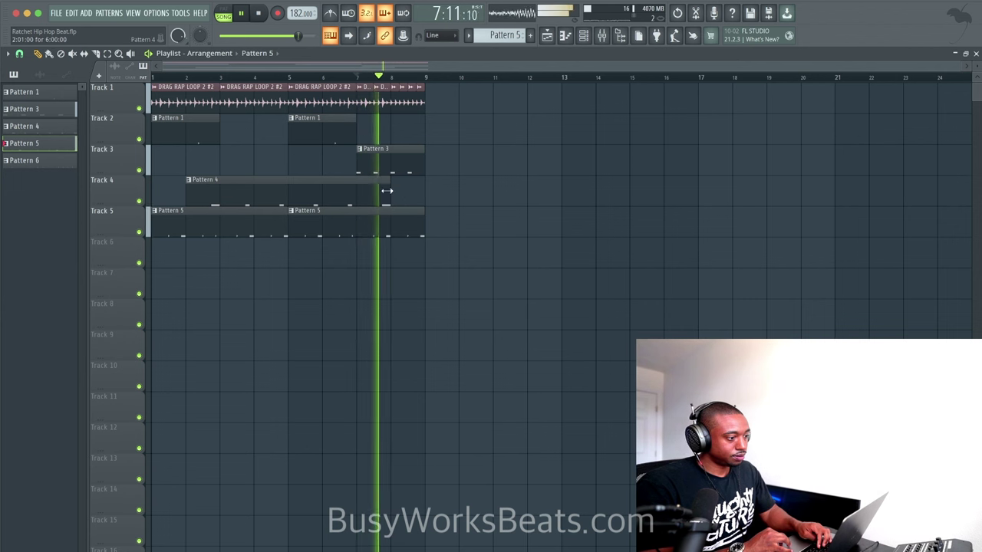
{"action": "key", "text": "space"}
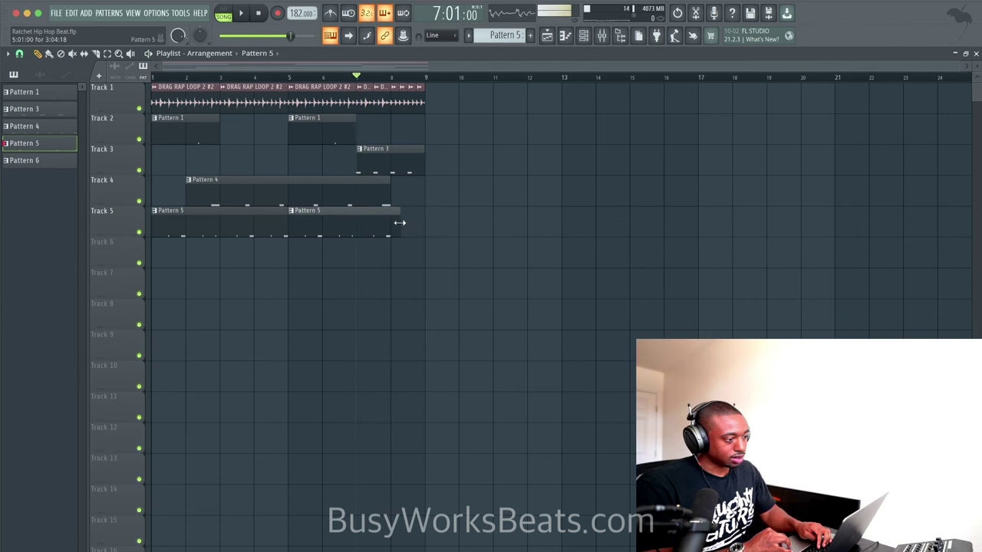
{"action": "key", "text": "space"}
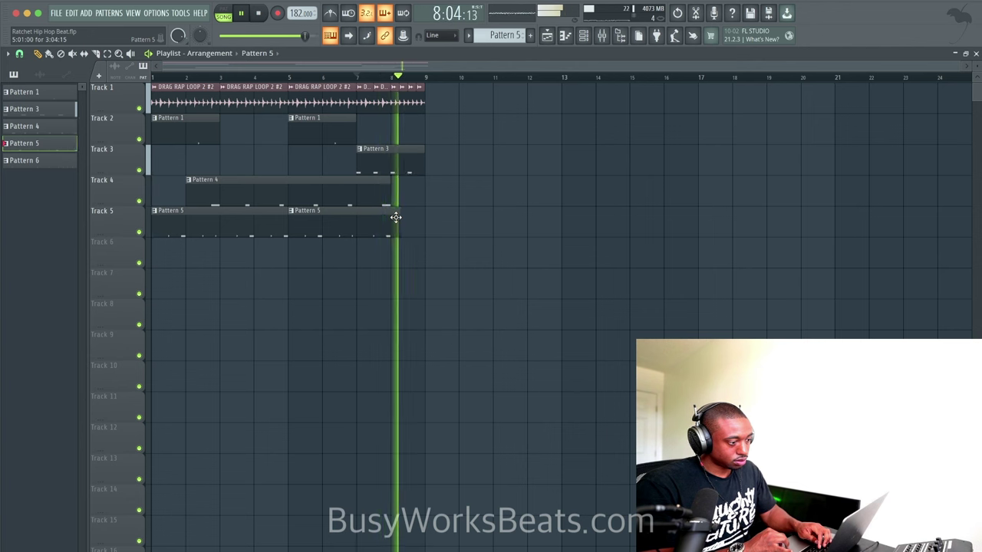
{"action": "left_click_drag", "start_coordinate": [396, 217], "coordinate": [372, 217]}
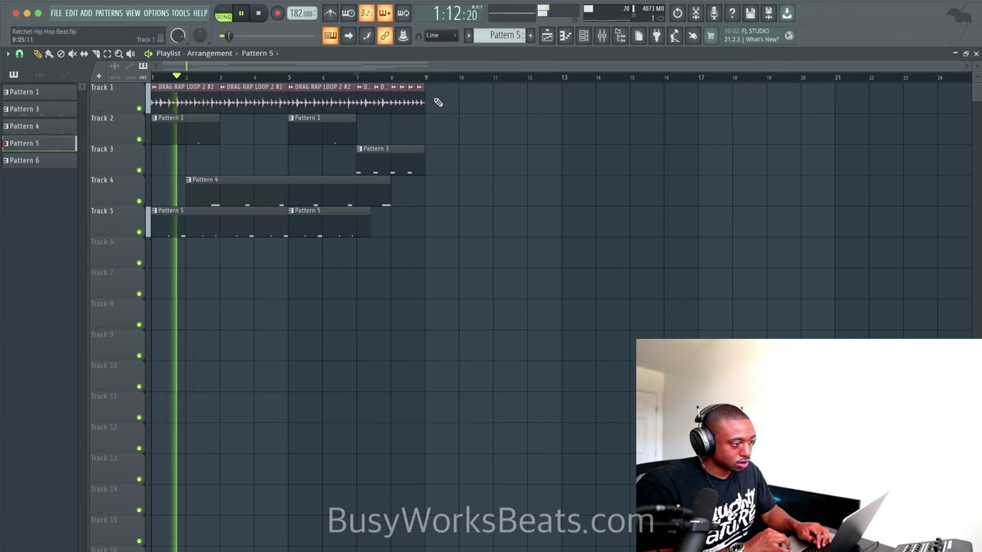
Switch to the empty Pattern 2 and add HOT GIRL CLAP hits on steps 9 and 25.
{"action": "left_click", "coordinate": [583, 35]}
{"action": "left_click", "coordinate": [528, 37]}
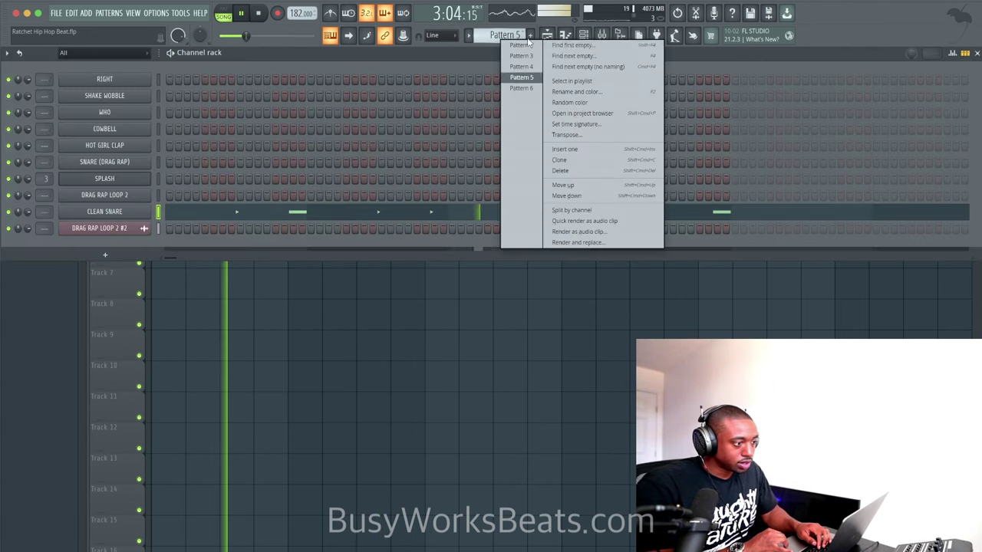
{"action": "left_click", "coordinate": [525, 45]}
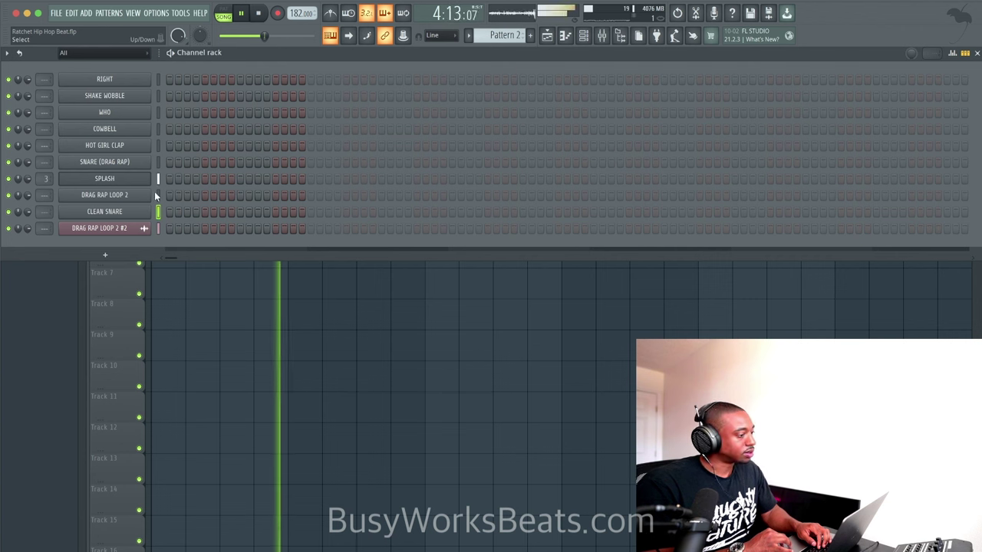
{"action": "left_click", "coordinate": [157, 162]}
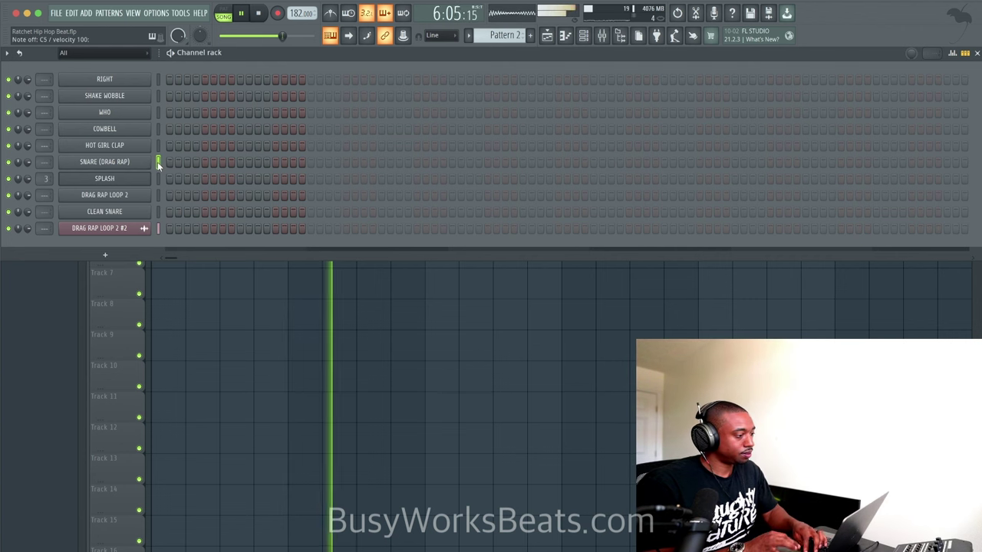
{"action": "left_click", "coordinate": [159, 146]}
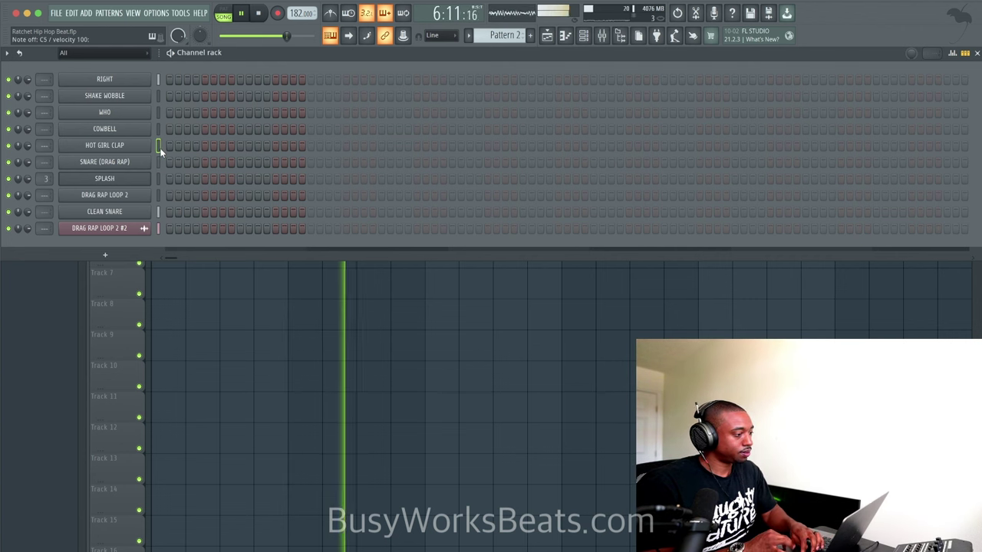
{"action": "left_click", "coordinate": [240, 147]}
{"action": "left_click", "coordinate": [382, 146]}
{"action": "left_click", "coordinate": [402, 314]}
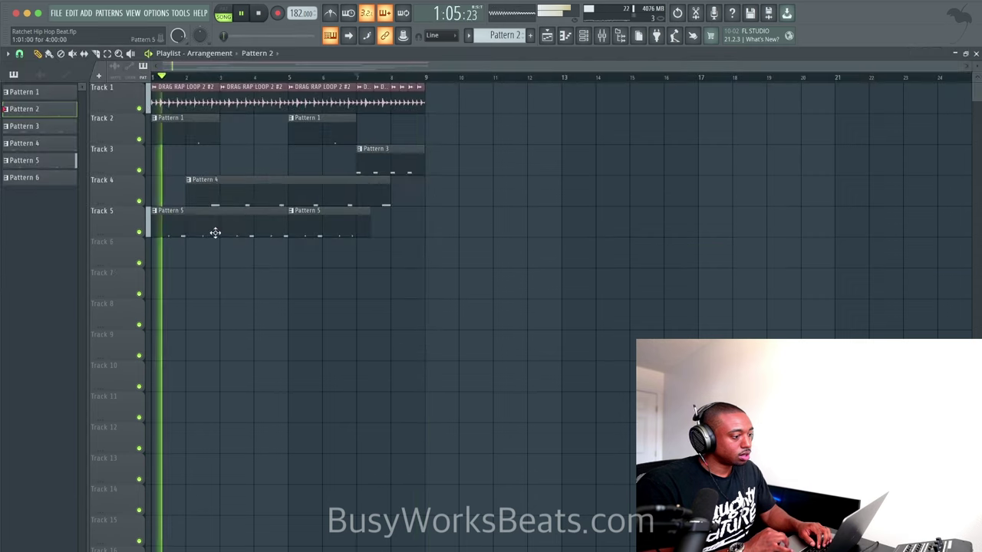
Place Pattern 2 at bar 1 of Track 6, repeat it three times to fill bars 1 to 8, and save the project.
{"action": "left_click", "coordinate": [156, 250]}
{"action": "key", "text": "space"}
{"action": "left_click", "coordinate": [204, 254], "text": "super"}
{"action": "key", "text": "super+b"}
{"action": "key", "text": "super+b"}
{"action": "key", "text": "super+b"}
{"action": "key", "text": "super+s"}
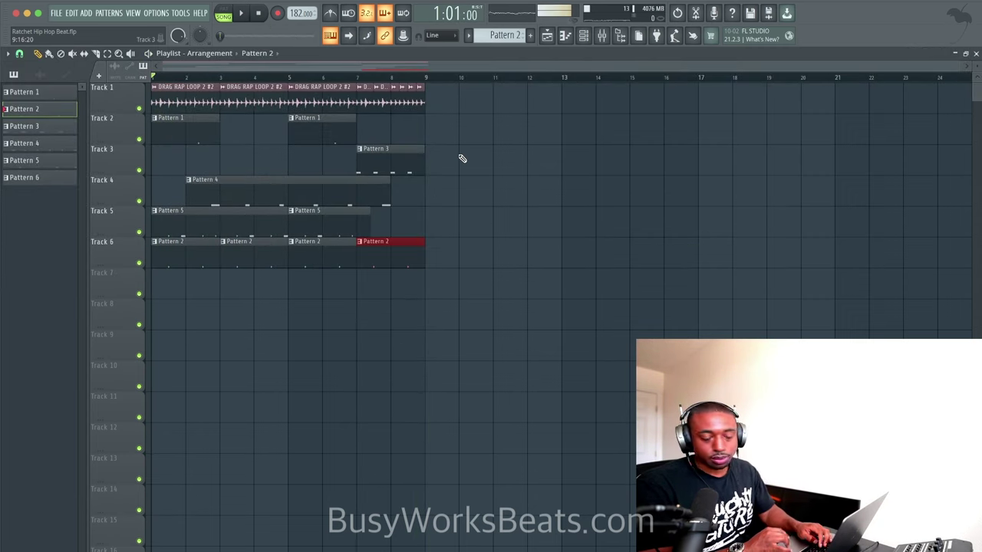
Remove the HOT GIRL CLAP hit on step 9 of Pattern 2 and replay the song.
{"action": "key", "text": "space"}
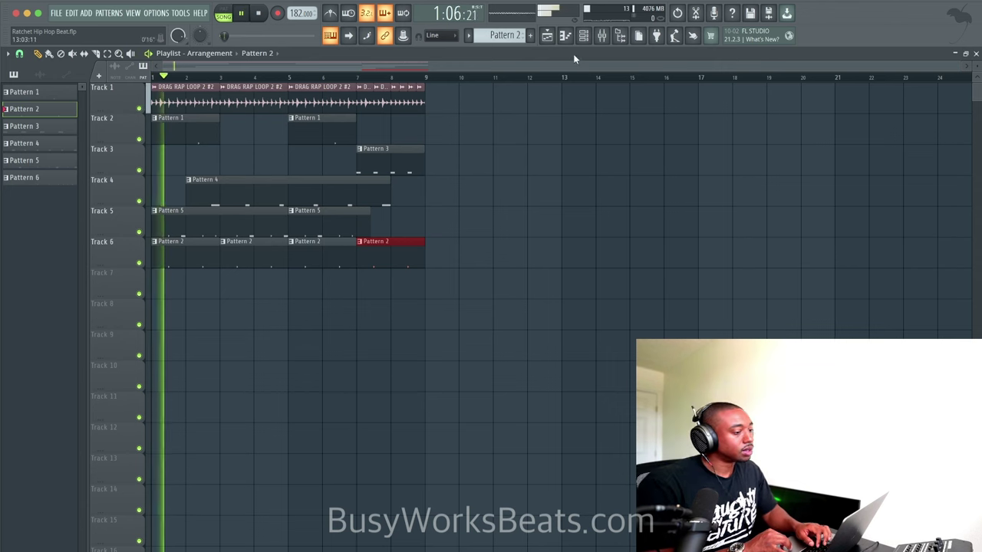
{"action": "left_click", "coordinate": [583, 35]}
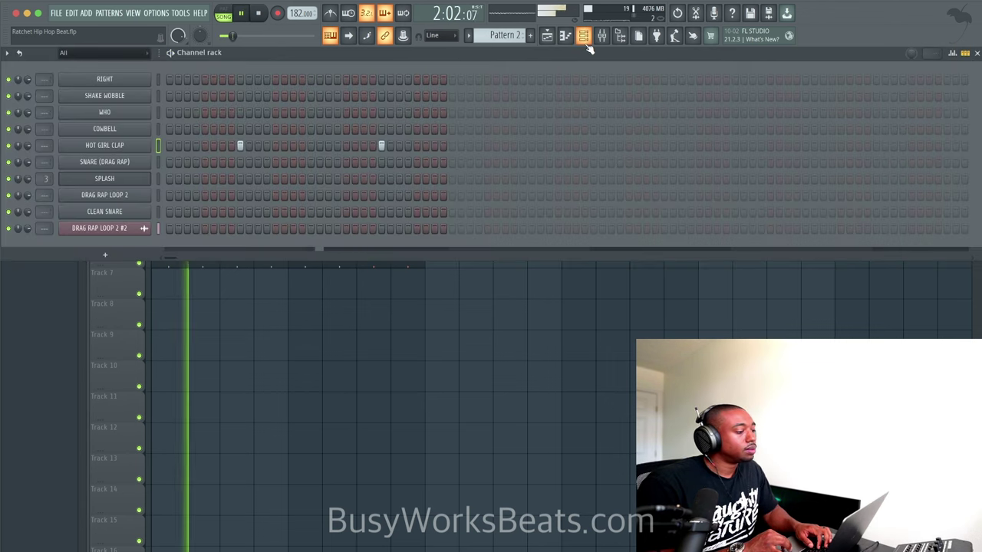
{"action": "left_click", "coordinate": [239, 146]}
{"action": "key", "text": "space"}
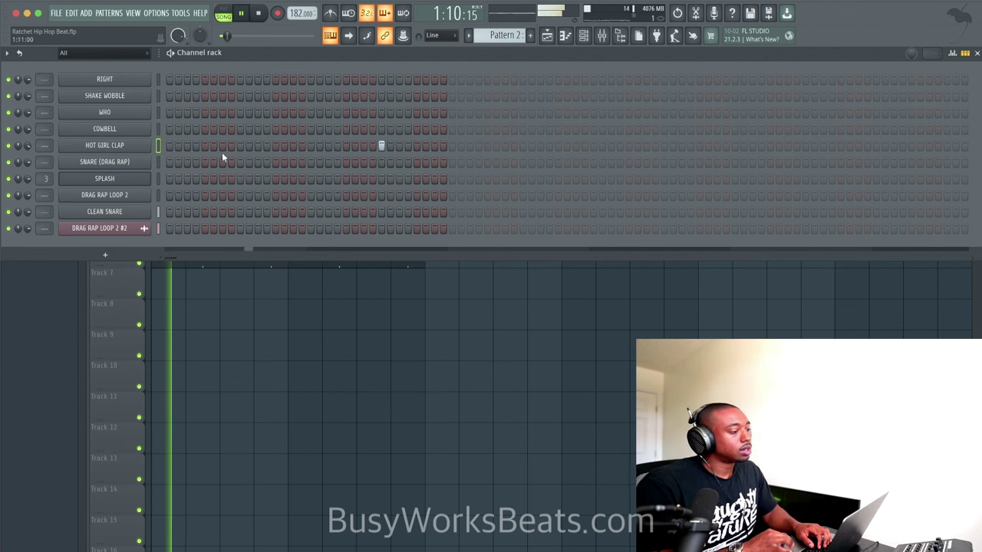
Switch to the empty Pattern 7, select the WHO channel, and audition its vocal sample over the beat.
{"action": "left_click_drag", "start_coordinate": [503, 35], "coordinate": [502, 29]}
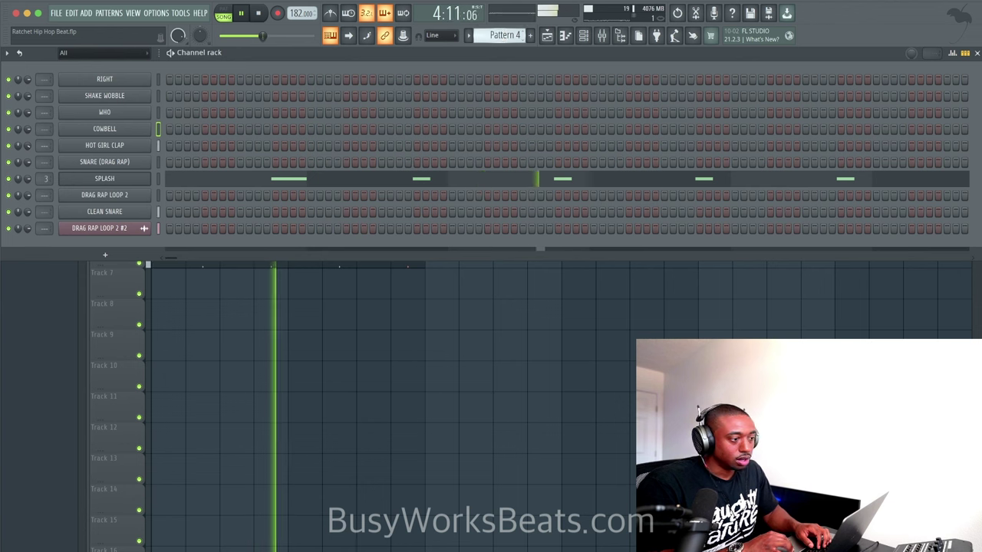
{"action": "right_click", "coordinate": [503, 35]}
{"action": "left_click", "coordinate": [558, 42]}
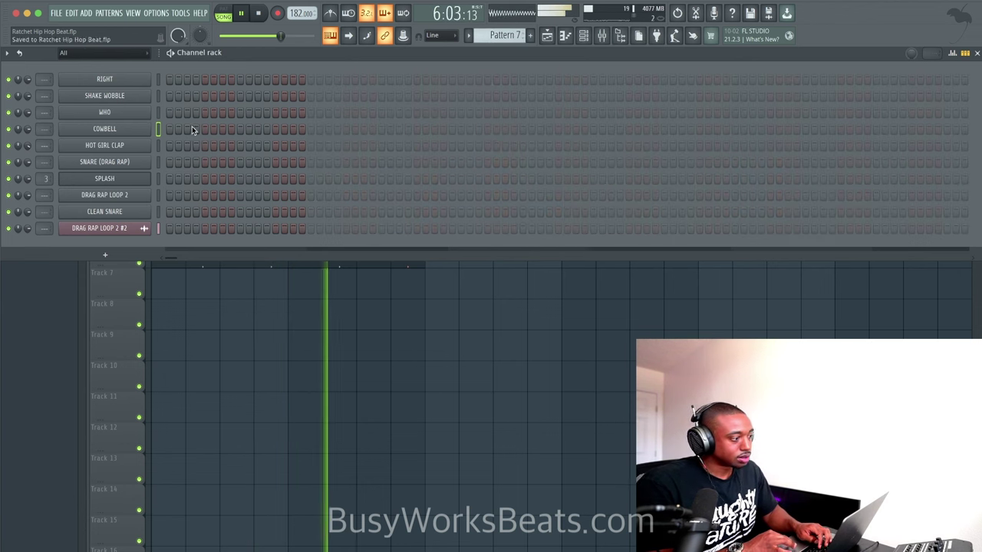
{"action": "left_click", "coordinate": [159, 113]}
{"action": "key", "text": "q"}
{"action": "key", "text": "q"}
{"action": "key", "text": "q"}
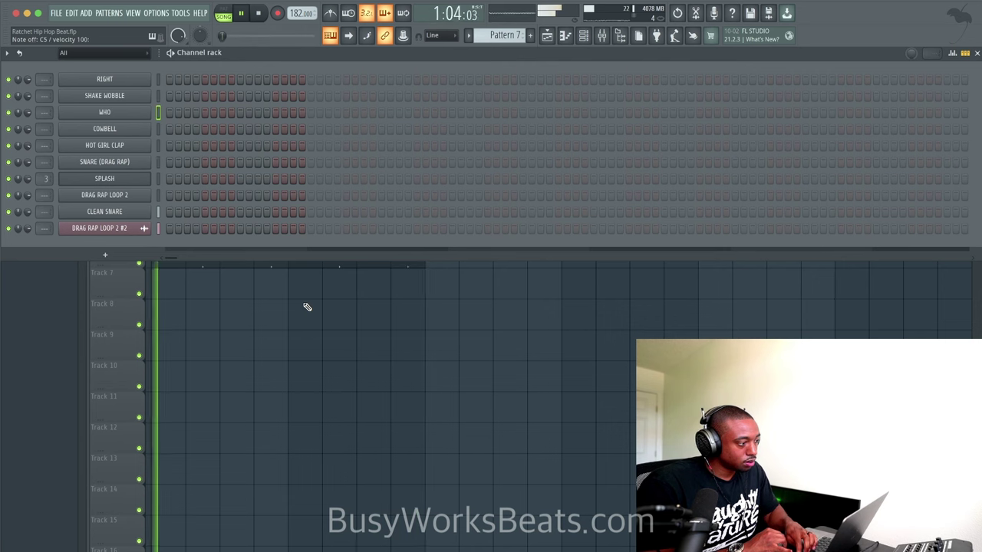
Record notes and automation from bar 6 in the Playlist, playing WHO vocal hits into Pattern 7 at bar 8.
{"action": "key", "text": "F6"}
{"action": "key", "text": "space"}
{"action": "left_click", "coordinate": [277, 14]}
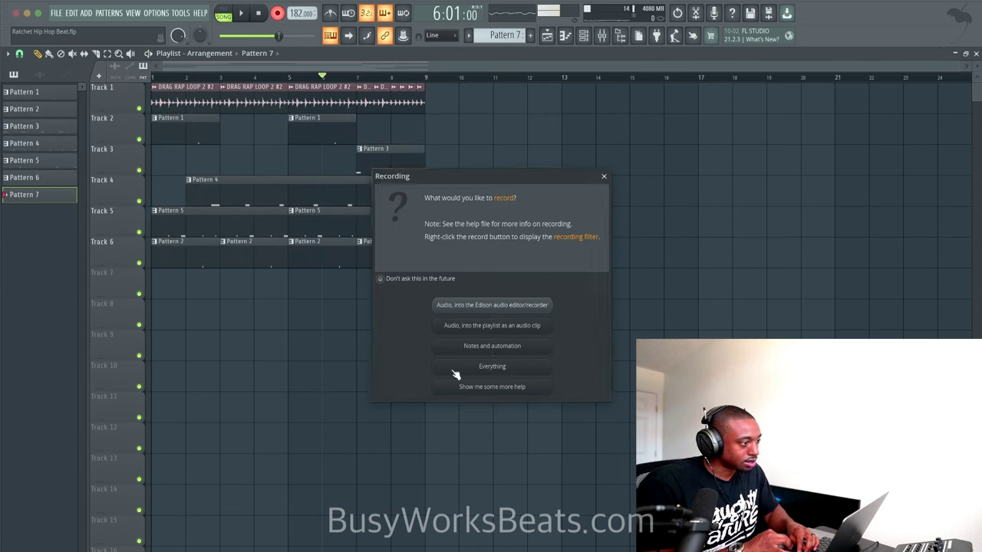
{"action": "left_click", "coordinate": [493, 346]}
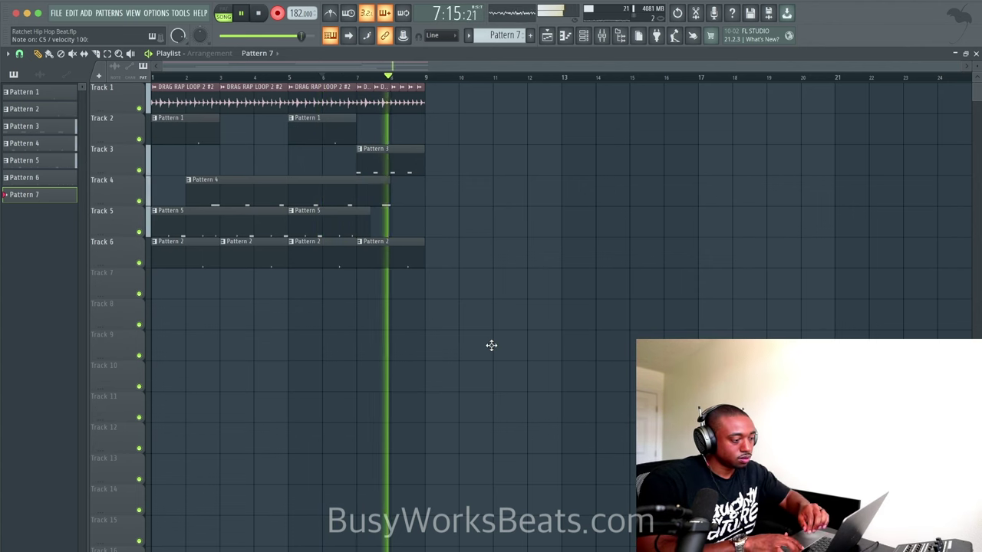
Quantize the recorded WHO notes in Pattern 7's Piano roll and return to the Playlist.
{"action": "double_click", "coordinate": [408, 293]}
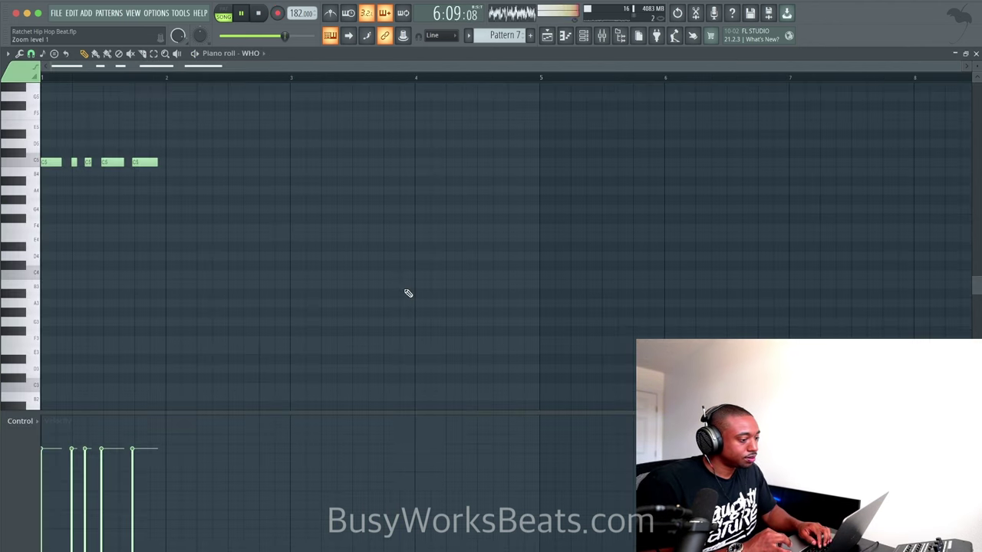
{"action": "key", "text": "alt+q"}
{"action": "key", "text": "Return"}
{"action": "key", "text": "F9"}
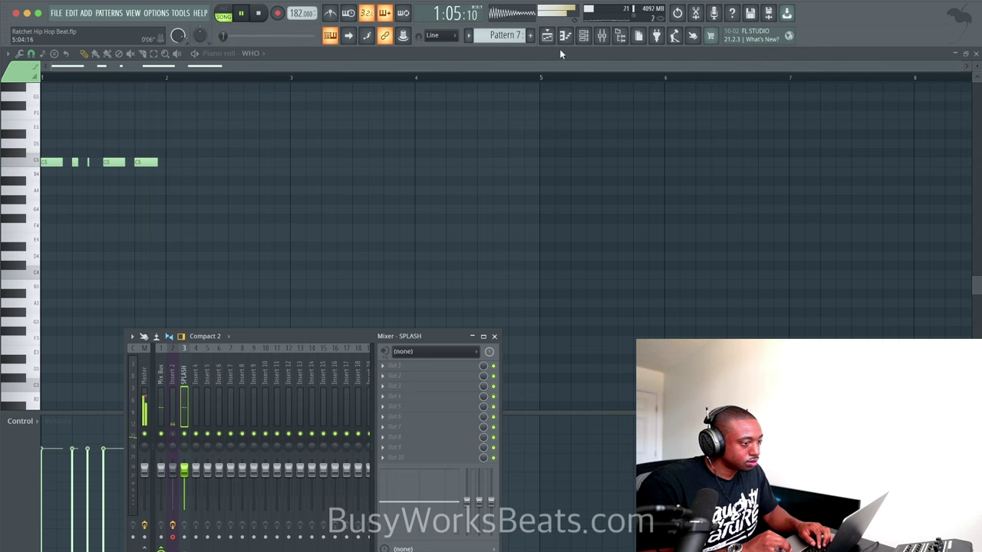
{"action": "key", "text": "F5"}
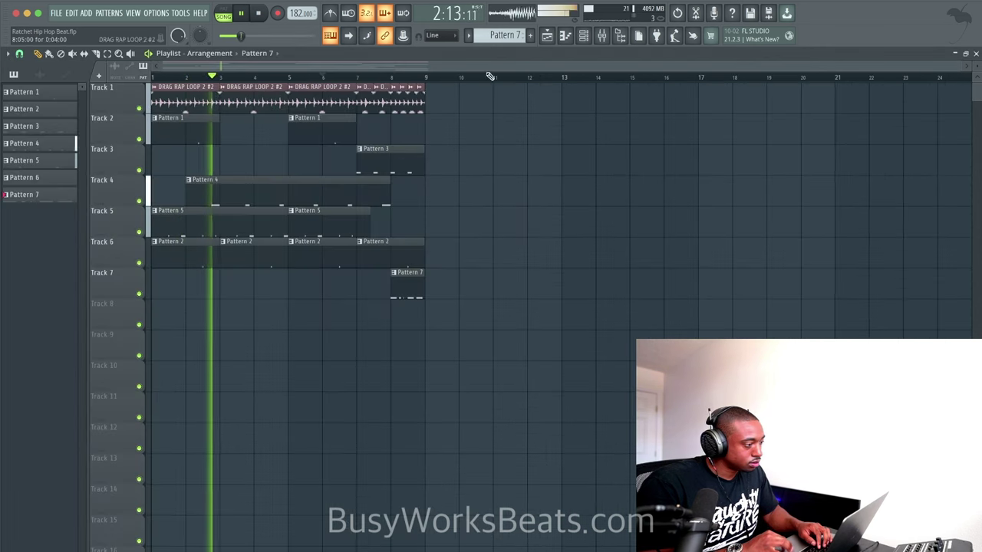
Switch to the empty Pattern 8 and audition the SHAKE WOBBLE channel over the beat.
{"action": "key", "text": "F6"}
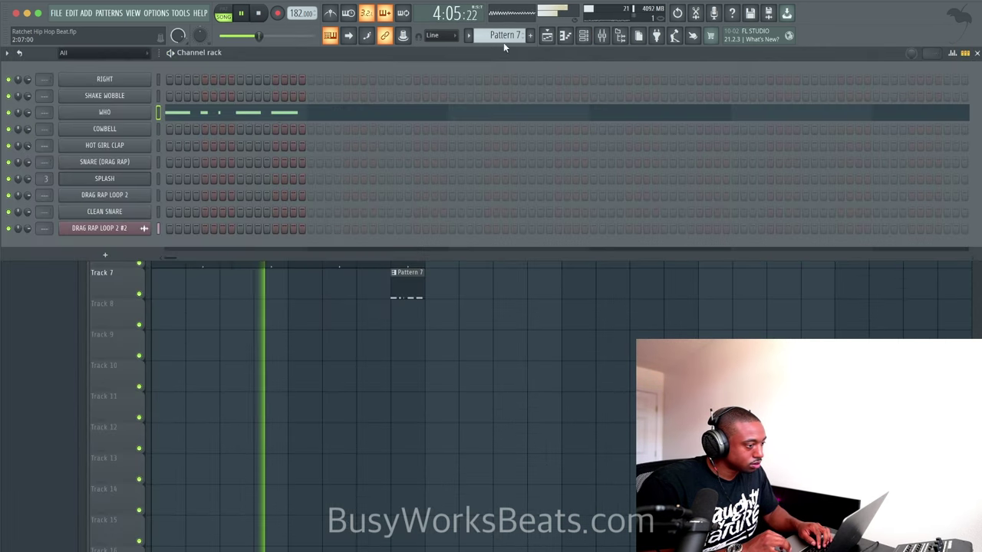
{"action": "left_click_drag", "start_coordinate": [506, 36], "coordinate": [506, 30]}
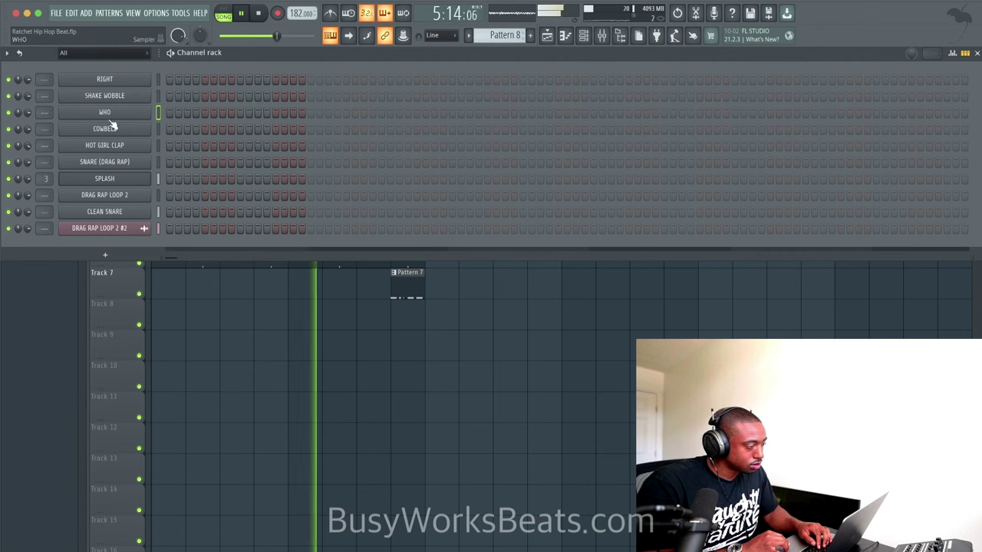
{"action": "left_click", "coordinate": [159, 95]}
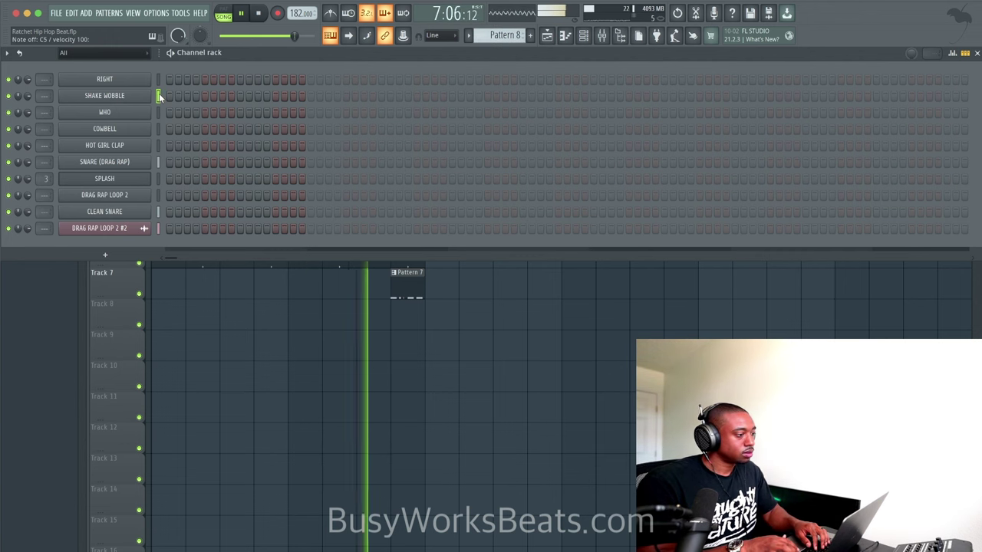
{"action": "key", "text": "F6"}
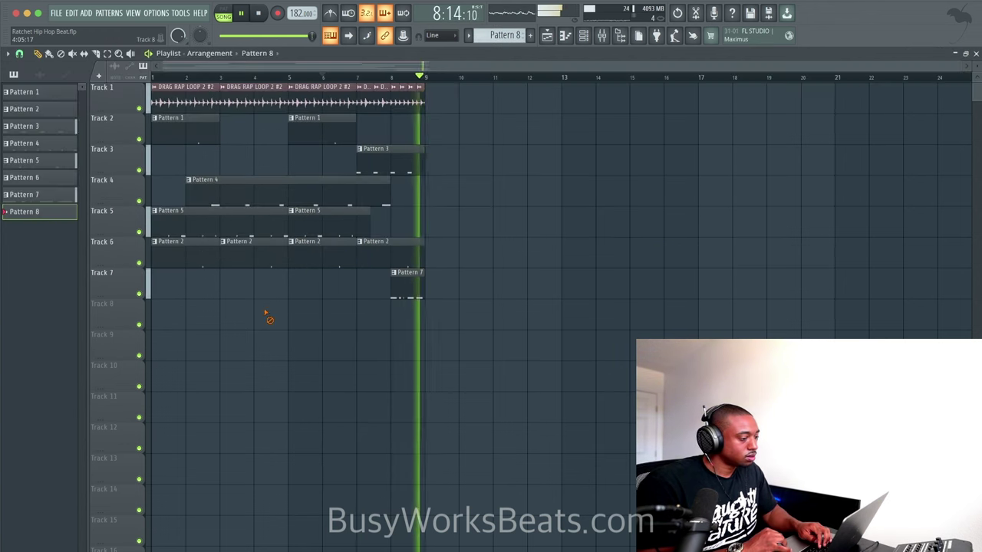
Replay the song and nudge the Pattern 7 clip on Track 7 slightly ahead of bar 8.
{"action": "key", "text": "space"}
{"action": "key", "text": "space"}
{"action": "left_click", "coordinate": [605, 38]}
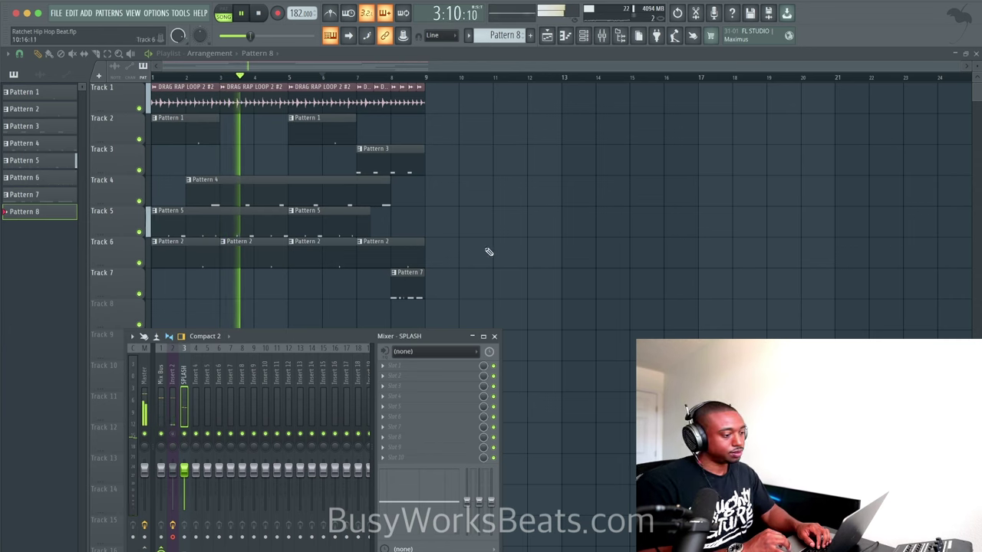
{"action": "scroll", "coordinate": [402, 285], "scroll_direction": "up", "scroll_amount": 5}
{"action": "left_click", "coordinate": [418, 284]}
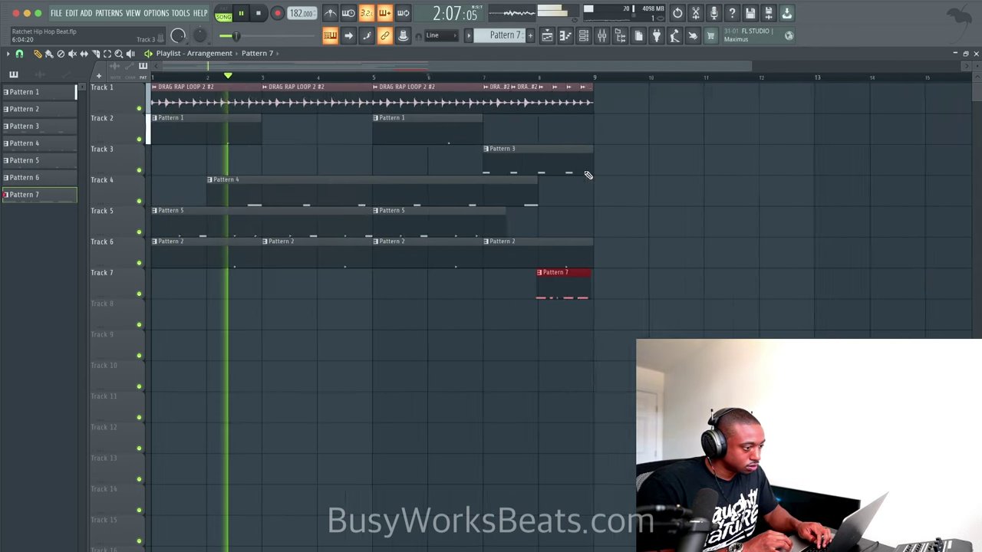
{"action": "scroll", "coordinate": [588, 175], "scroll_direction": "down", "scroll_amount": 3}
Browse the drum kit folders and expand the New Jazz folder down to the inner 'yo-kai' New Jazz STASH kit.
{"action": "left_click", "coordinate": [602, 36]}
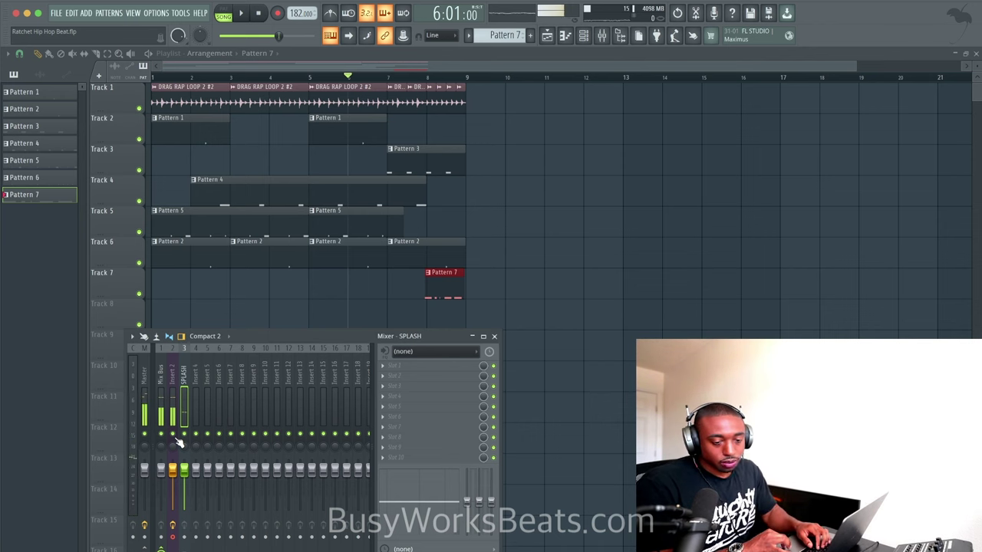
{"action": "key", "text": "F9"}
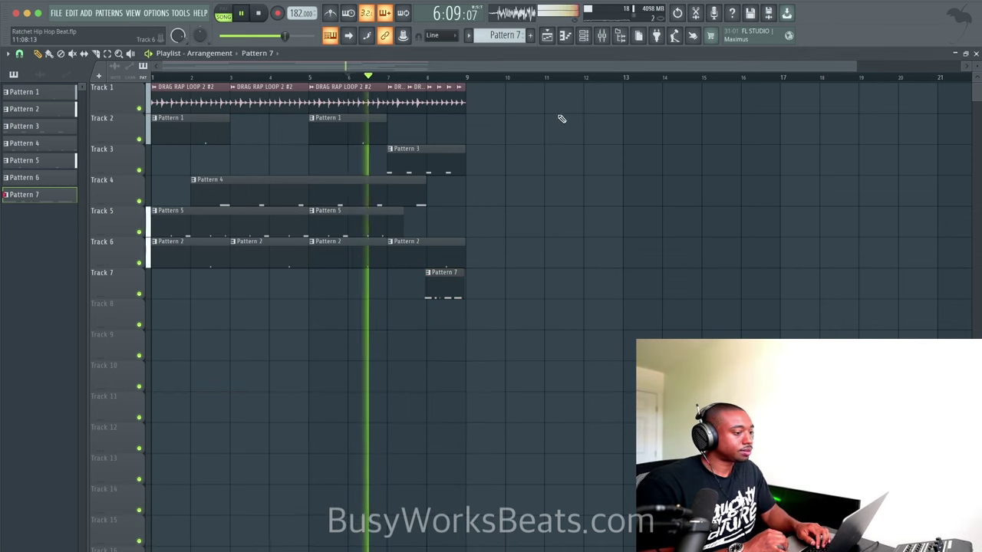
{"action": "key", "text": "alt+F8"}
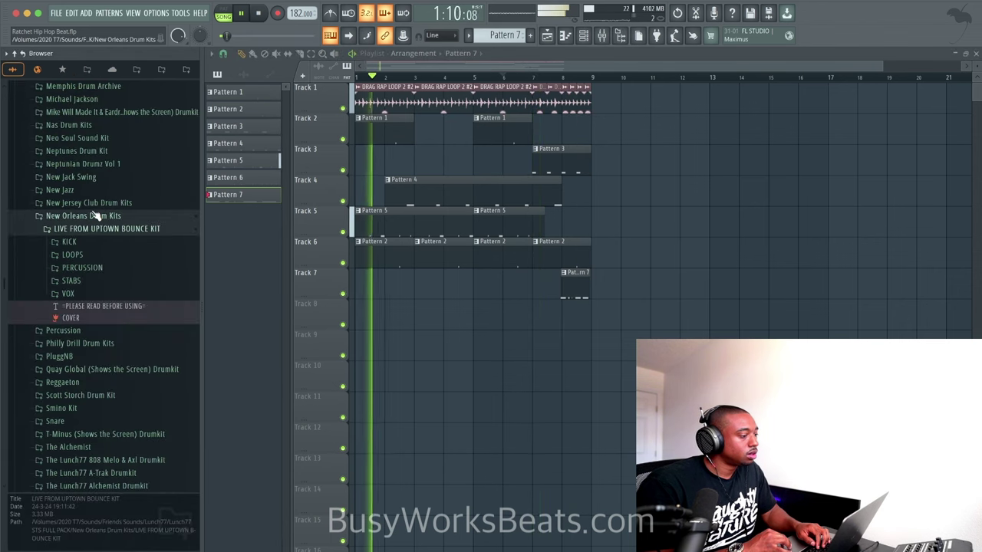
{"action": "scroll", "coordinate": [96, 215], "scroll_direction": "up", "scroll_amount": 3}
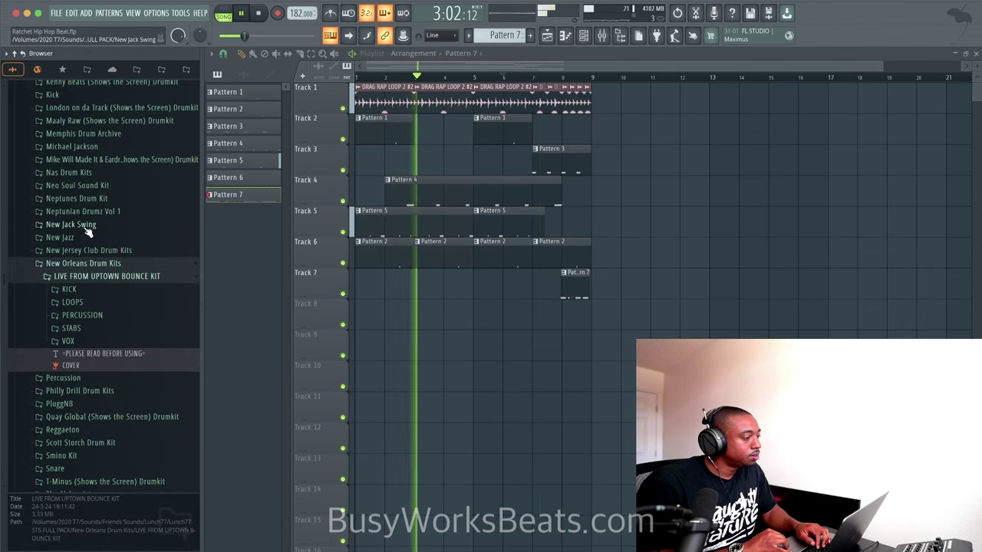
{"action": "left_click", "coordinate": [77, 225]}
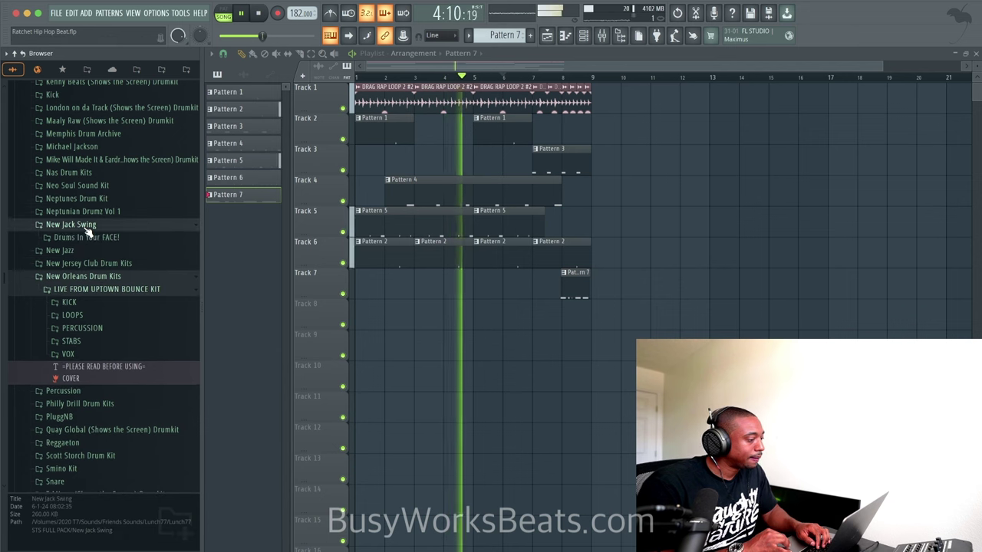
{"action": "left_click", "coordinate": [86, 263]}
{"action": "left_click", "coordinate": [76, 251]}
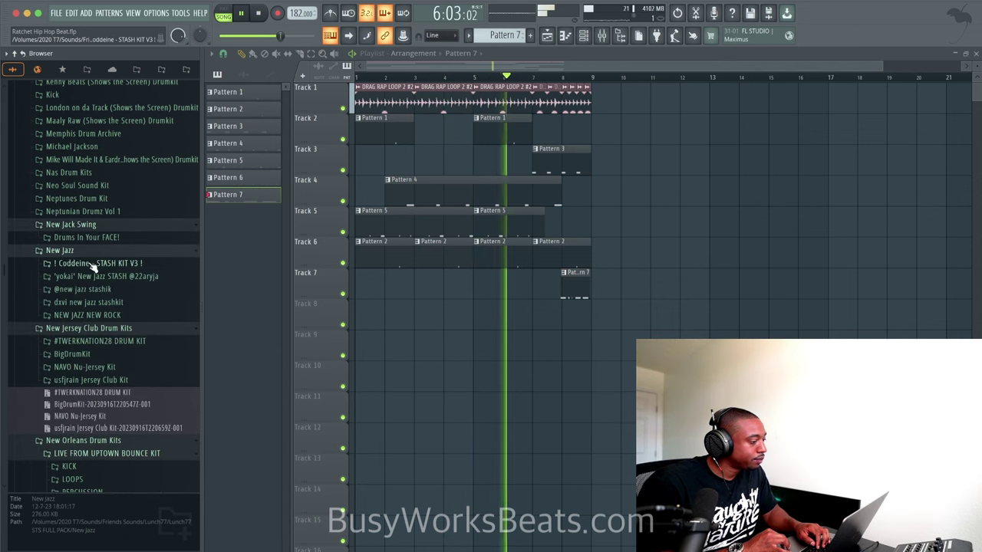
{"action": "left_click", "coordinate": [91, 277]}
{"action": "left_click", "coordinate": [96, 289]}
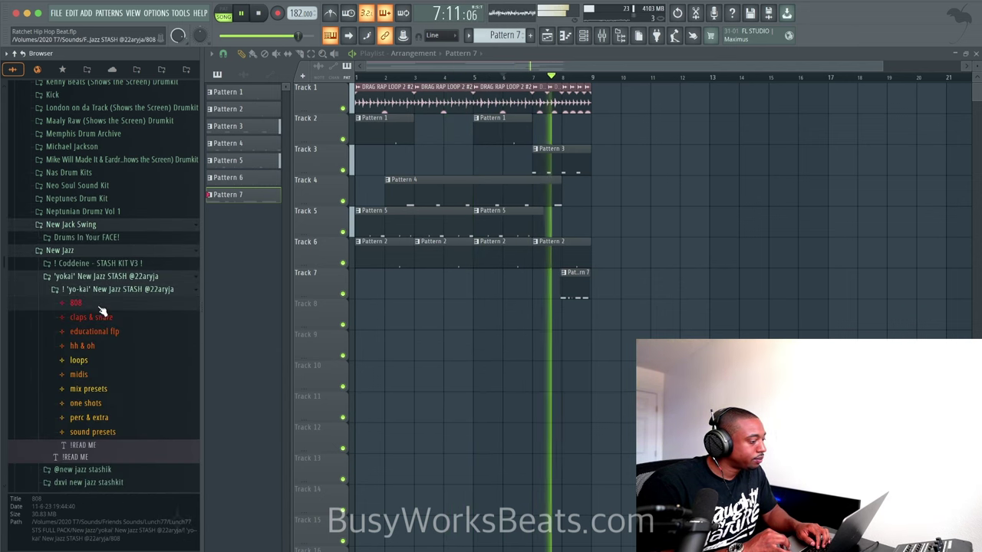
Audition the 808 ban and 808 cigna samples in the stash kit's 808 folder over the beat.
{"action": "left_click", "coordinate": [98, 306]}
{"action": "left_click", "coordinate": [94, 125]}
{"action": "left_click", "coordinate": [107, 113]}
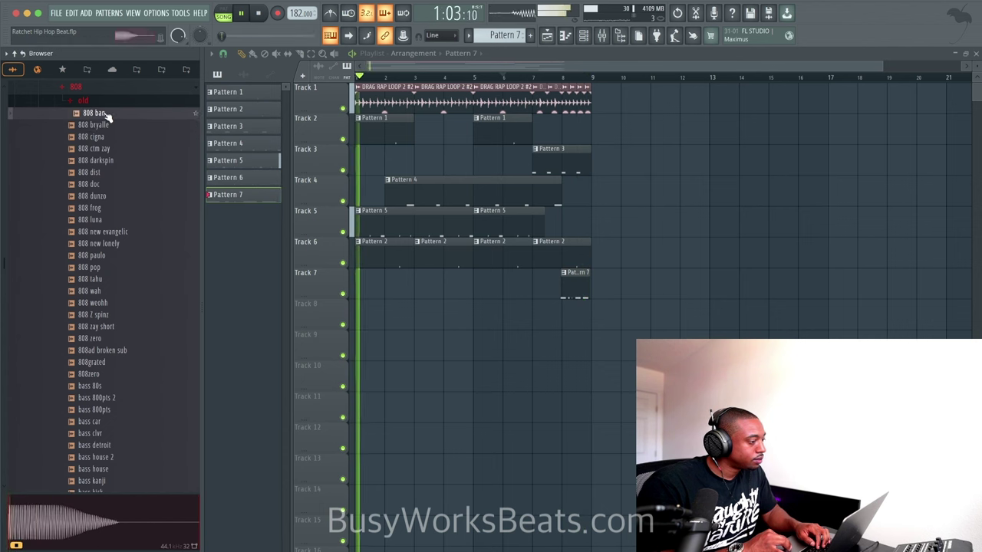
{"action": "left_click", "coordinate": [107, 136]}
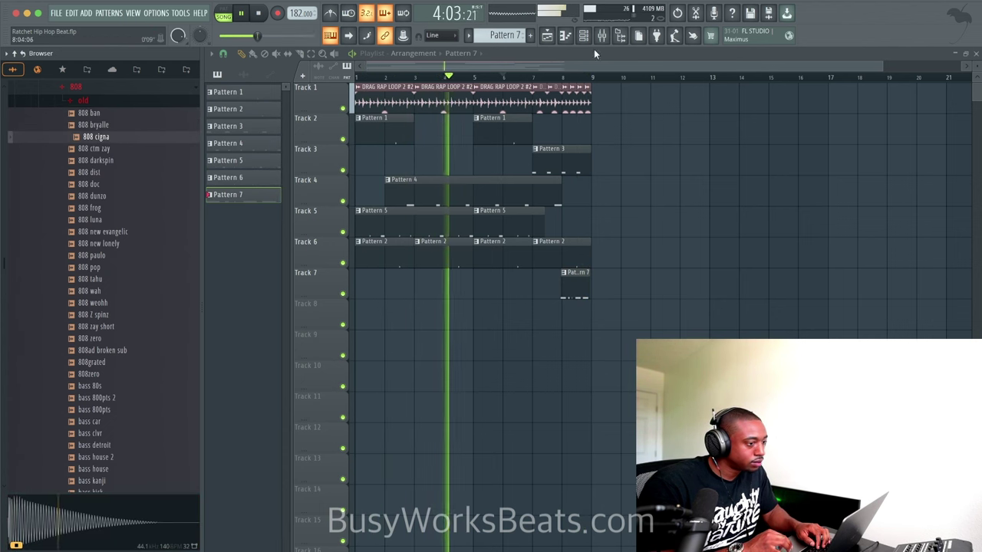
Stop playback and load the 808 cigna sample into a new channel assigned to mixer track 4.
{"action": "key", "text": "F9"}
{"action": "key", "text": "space"}
{"action": "right_click", "coordinate": [120, 142]}
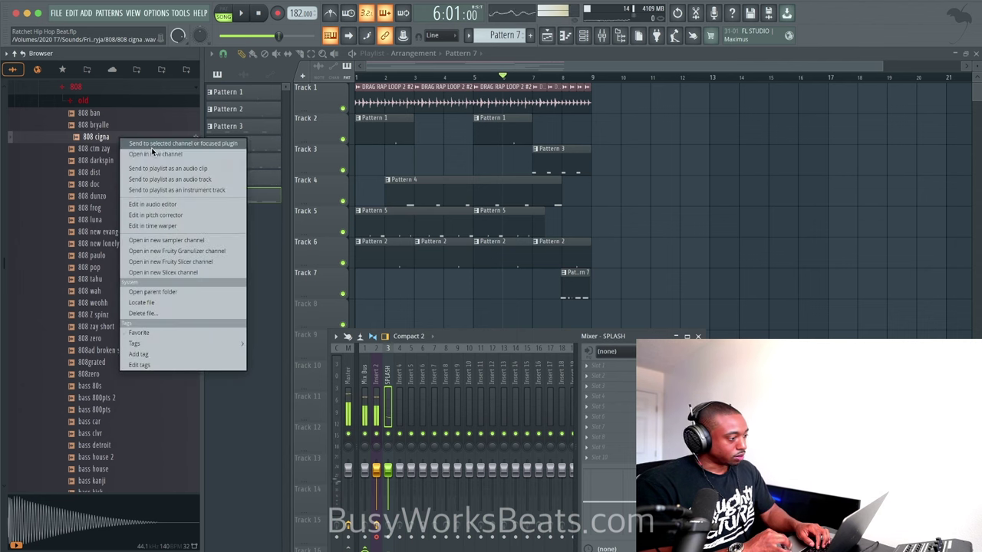
{"action": "left_click", "coordinate": [156, 154]}
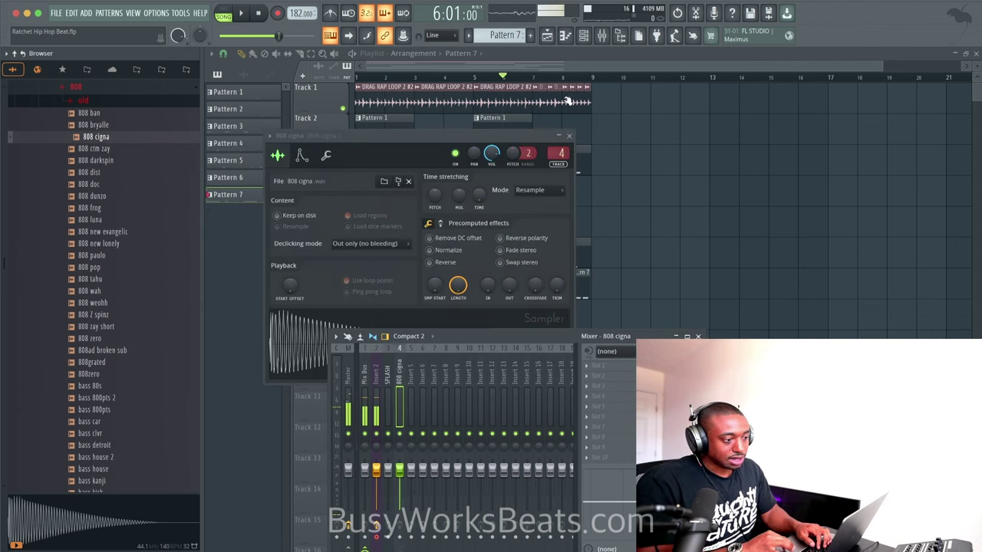
Create Pattern 8 with its default name and place its clip at bar 1 of Track 8 in the Playlist.
{"action": "left_click", "coordinate": [584, 39]}
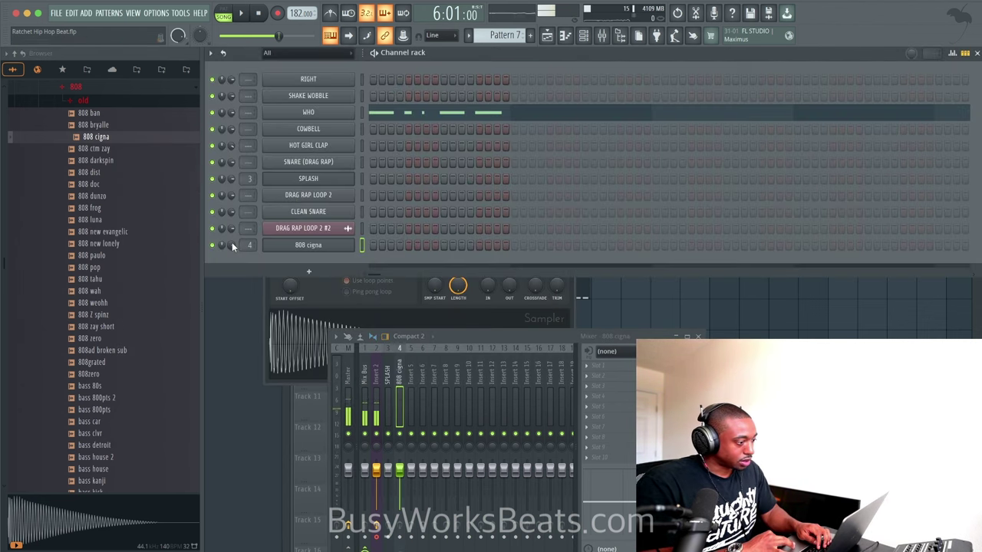
{"action": "right_click", "coordinate": [515, 34]}
{"action": "left_click", "coordinate": [575, 38]}
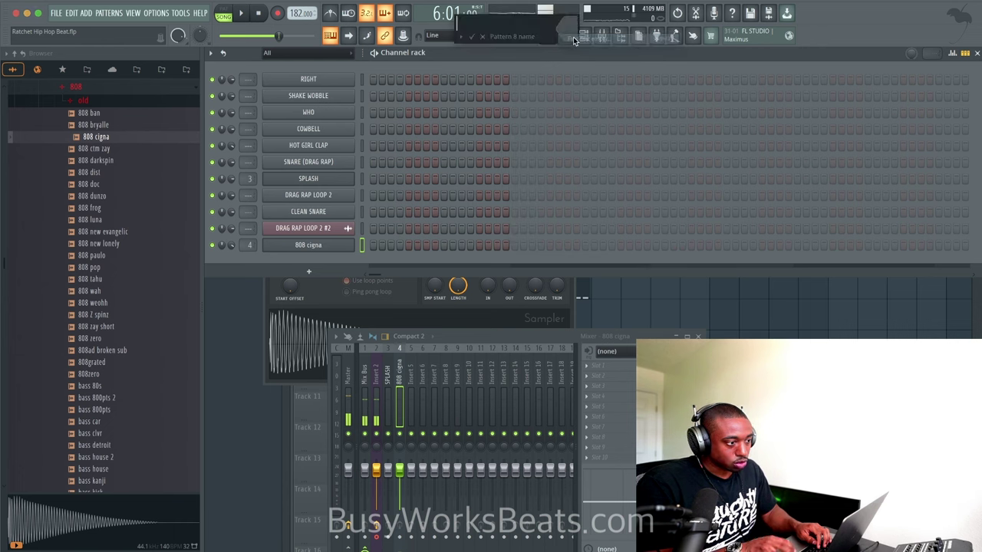
{"action": "key", "text": "Return"}
{"action": "left_click", "coordinate": [734, 329]}
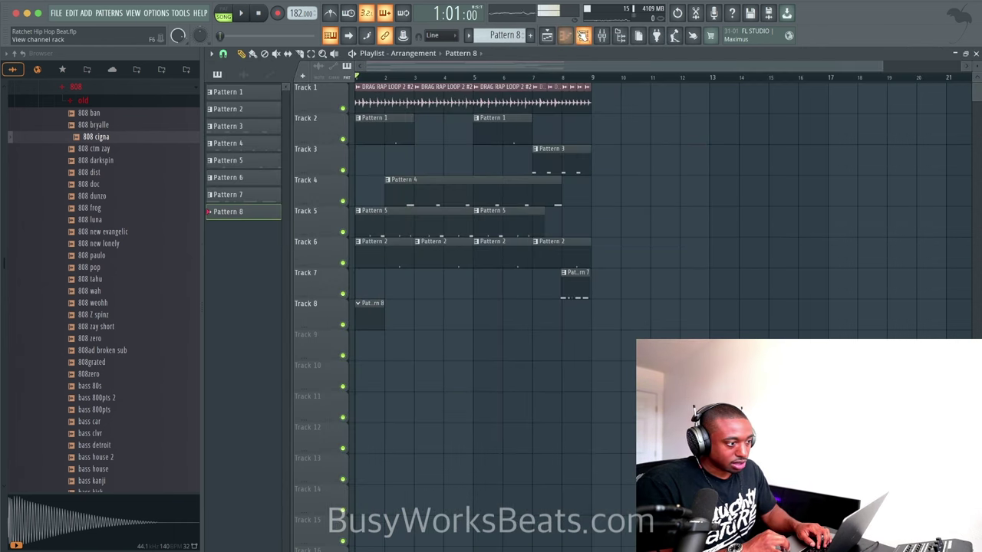
Program 808 cigna hits on steps 1, 13 and 21 of Pattern 8 and play the beat.
{"action": "left_click", "coordinate": [583, 35]}
{"action": "left_click", "coordinate": [375, 245]}
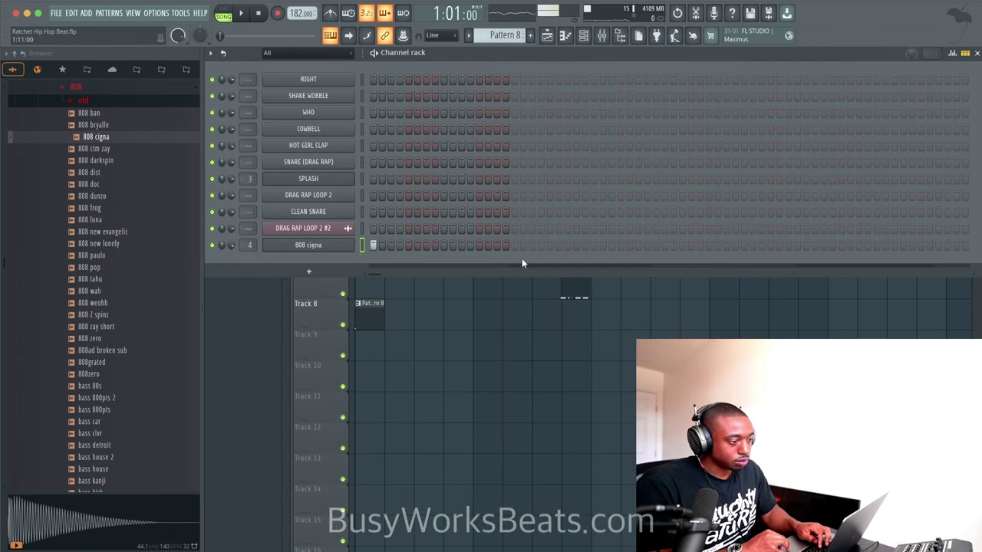
{"action": "key", "text": "space"}
{"action": "key", "text": "space"}
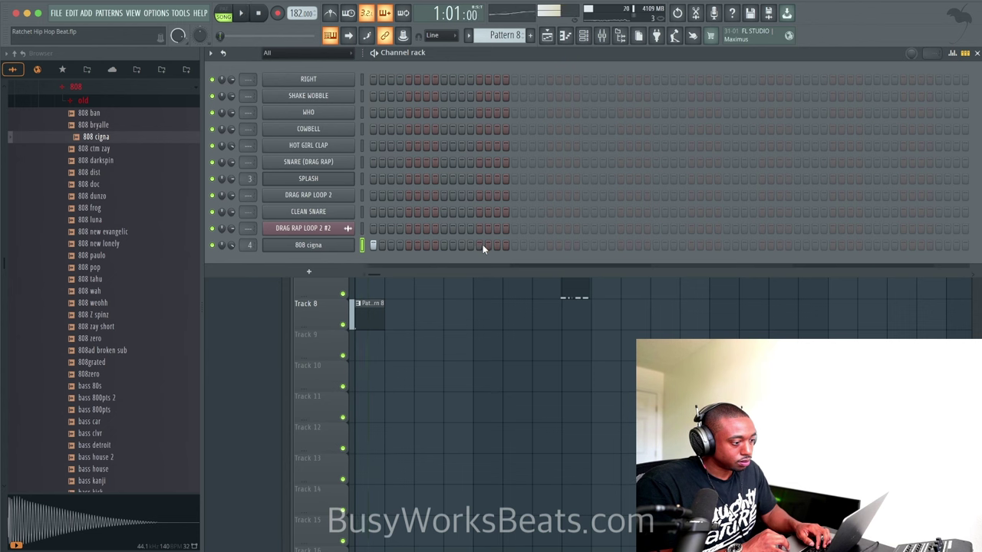
{"action": "left_click", "coordinate": [478, 244]}
{"action": "left_click", "coordinate": [549, 245]}
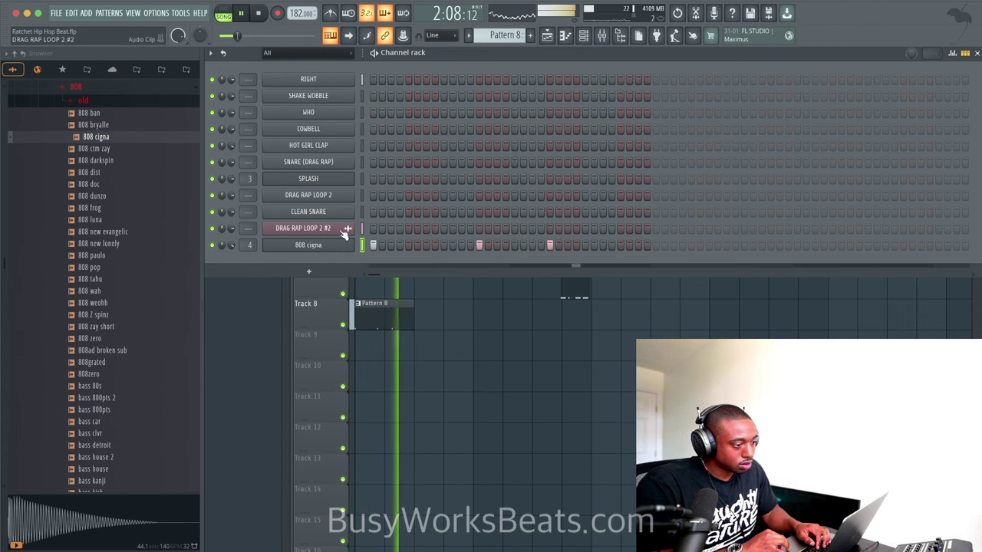
Make the 808 cigna channel cut itself, with Cut and By both set to group 10.
{"action": "left_click", "coordinate": [338, 245]}
{"action": "left_click", "coordinate": [325, 156]}
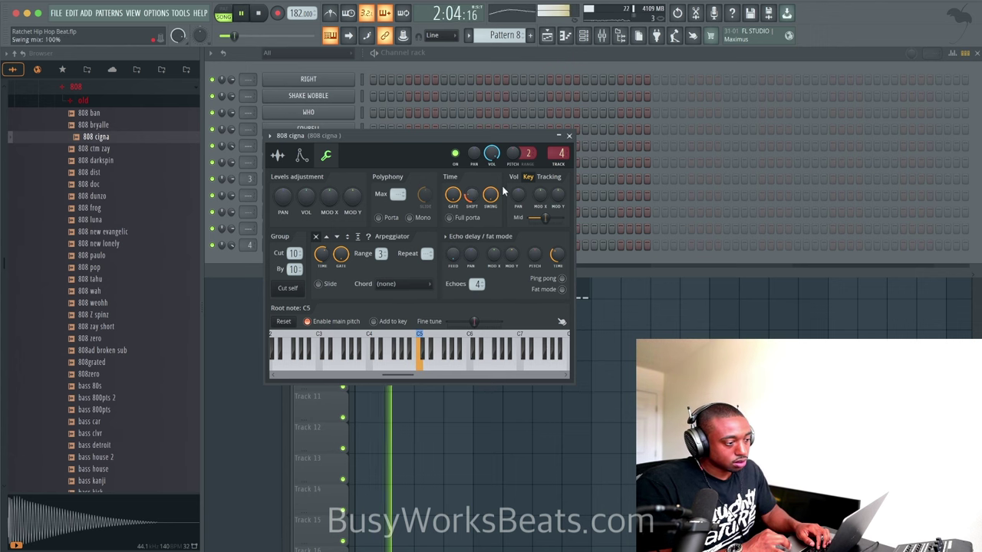
{"action": "left_click", "coordinate": [569, 136]}
{"action": "key", "text": "space"}
Set the 808 cigna sample's quick fade out to 35% while checking how it sounds in the beat.
{"action": "left_click", "coordinate": [602, 36]}
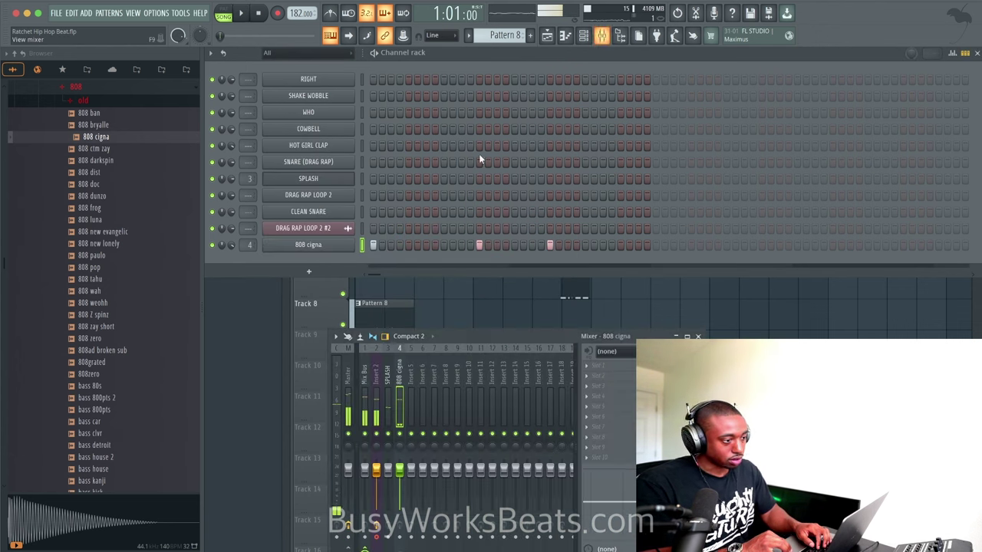
{"action": "left_click", "coordinate": [332, 245]}
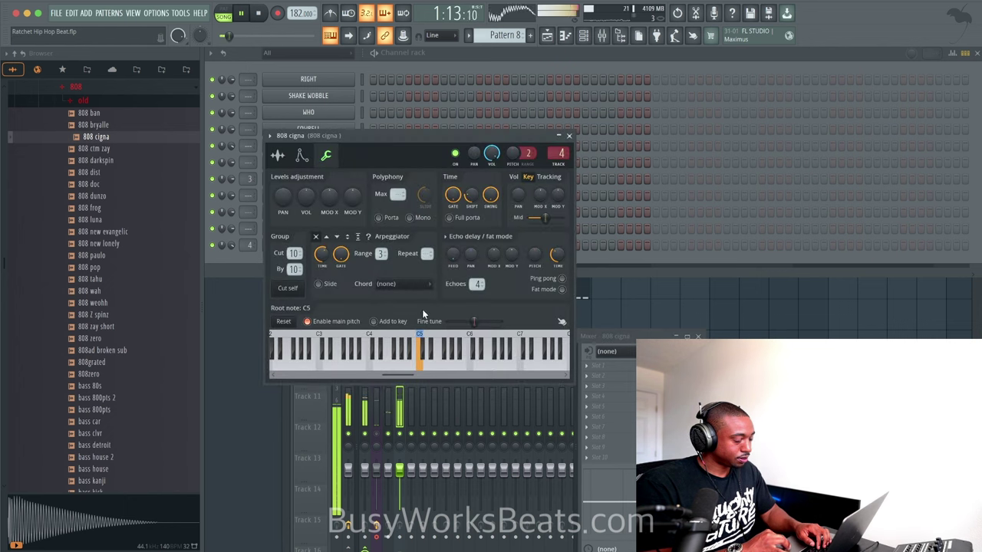
{"action": "left_click", "coordinate": [278, 155]}
{"action": "key", "text": "space"}
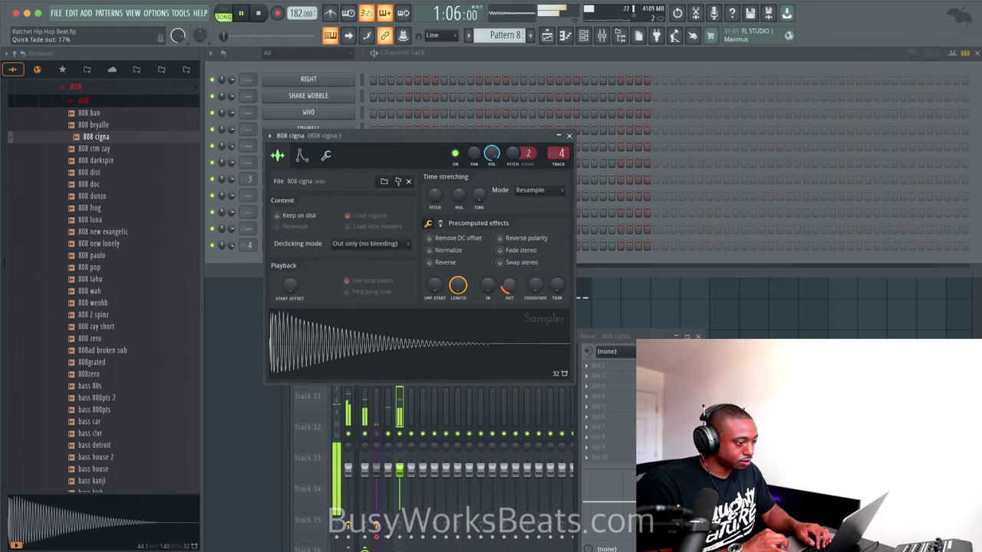
{"action": "left_click", "coordinate": [569, 136]}
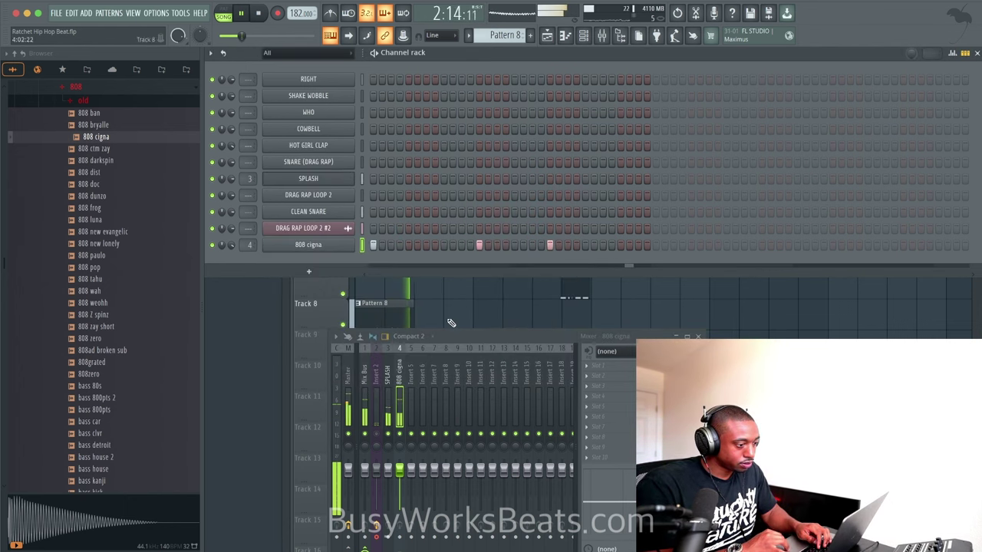
{"action": "left_click", "coordinate": [326, 248]}
{"action": "left_click_drag", "start_coordinate": [509, 286], "coordinate": [509, 273]}
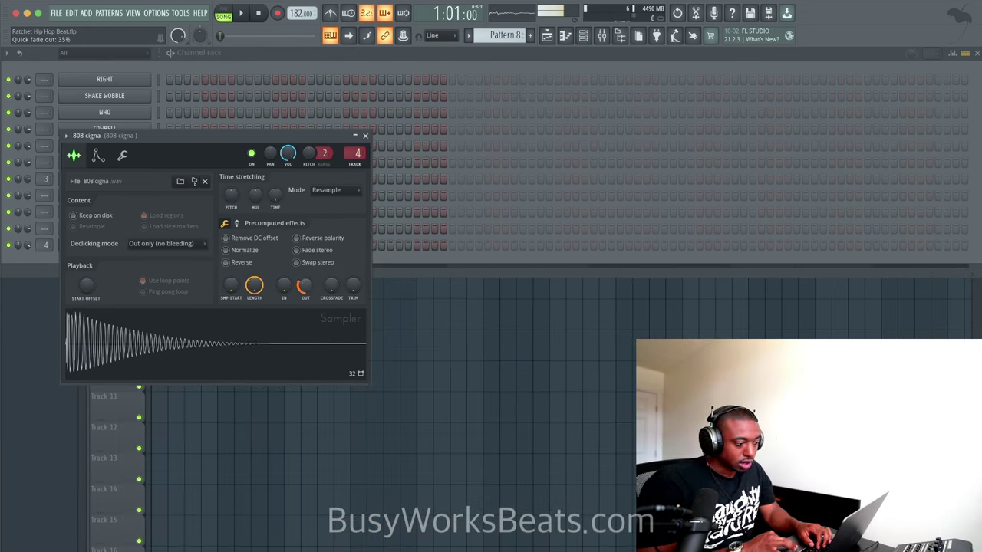
{"action": "left_click", "coordinate": [366, 136]}
{"action": "key", "text": "space"}
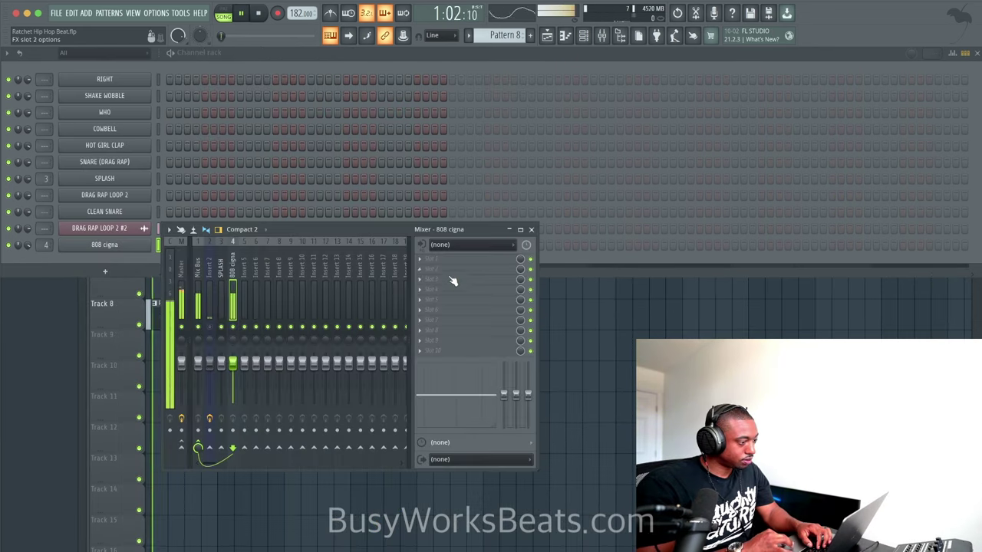
Remove Pattern 8's 808 cigna hit on step 21 and add hits on steps 33, 45, 53 and 59.
{"action": "left_click", "coordinate": [611, 307]}
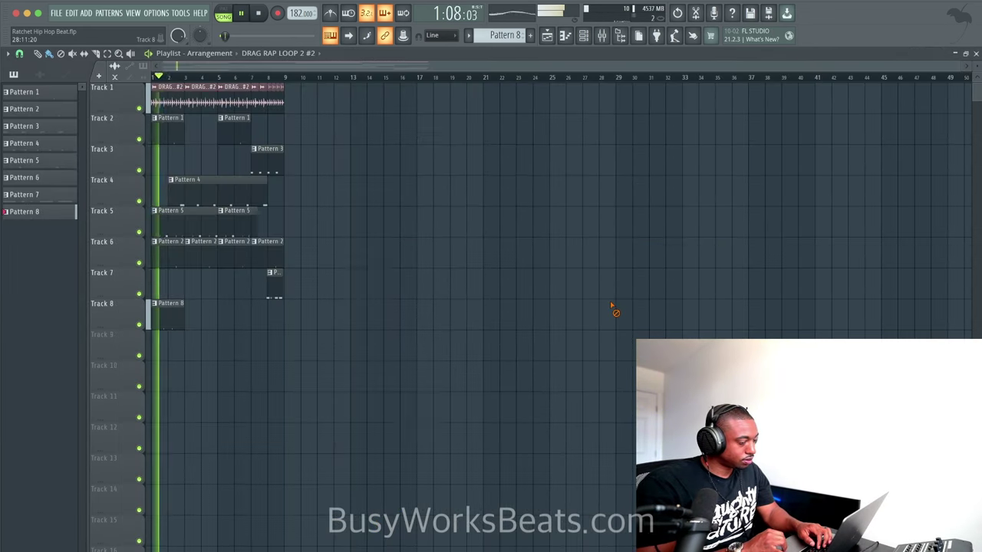
{"action": "left_click", "coordinate": [584, 36]}
{"action": "key", "text": "space"}
{"action": "right_click", "coordinate": [346, 246]}
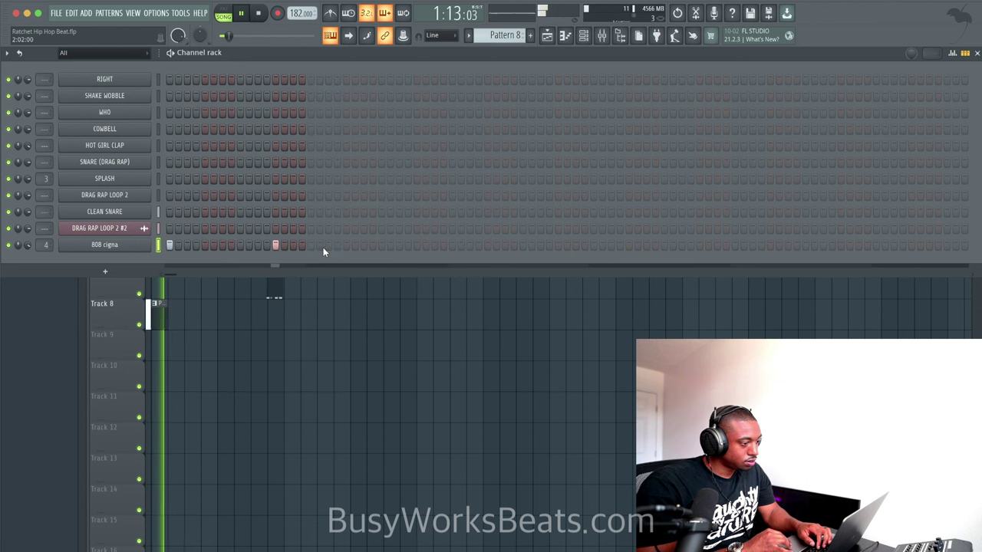
{"action": "left_click", "coordinate": [452, 245]}
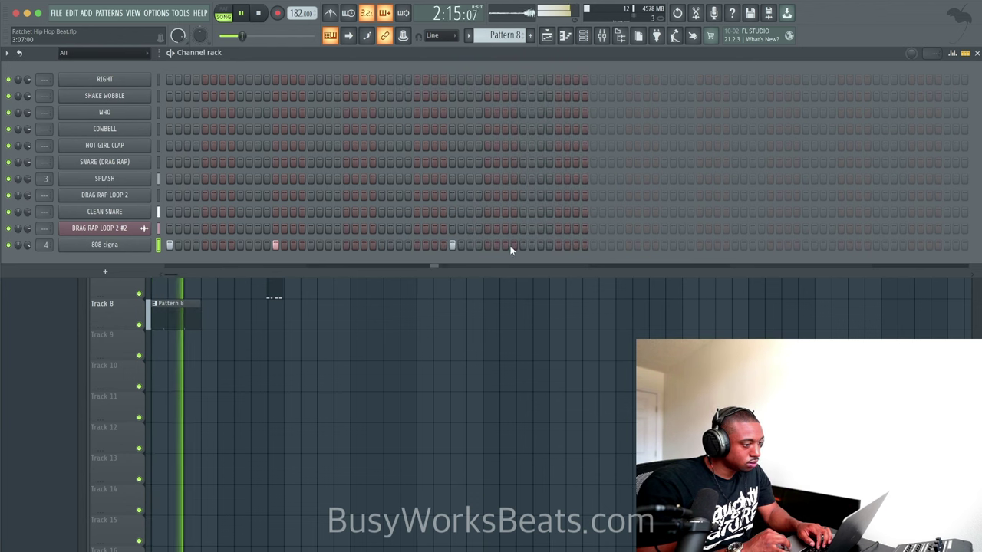
{"action": "right_click", "coordinate": [567, 245]}
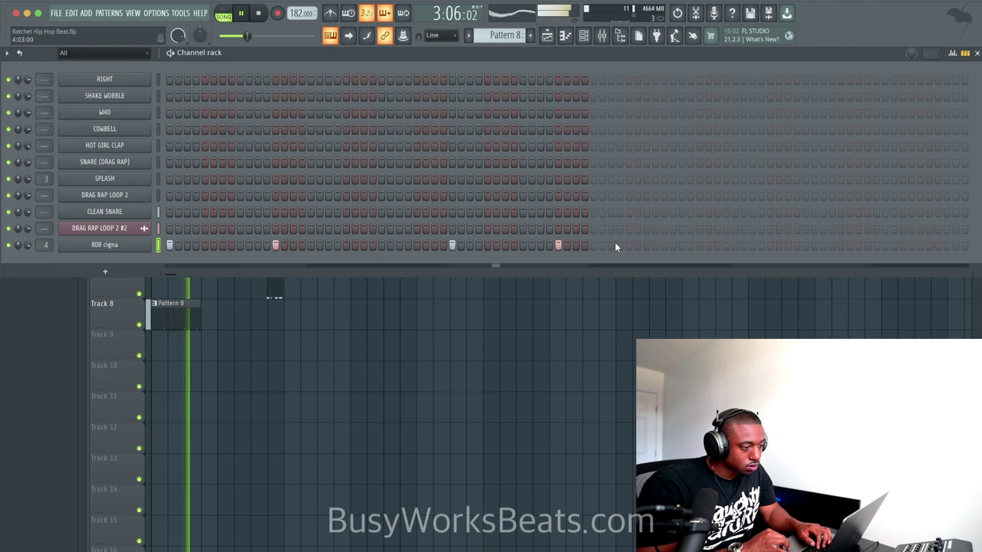
{"action": "left_click", "coordinate": [630, 245]}
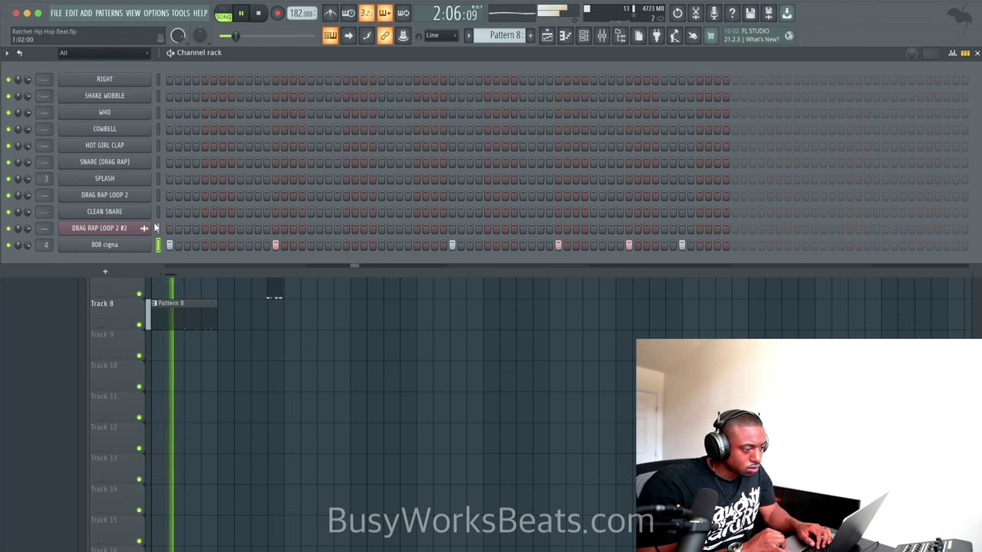
Transpose the last two 808 cigna notes of Pattern 8 upward in the Piano roll, and close it.
{"action": "right_click", "coordinate": [146, 244]}
{"action": "left_click", "coordinate": [173, 246]}
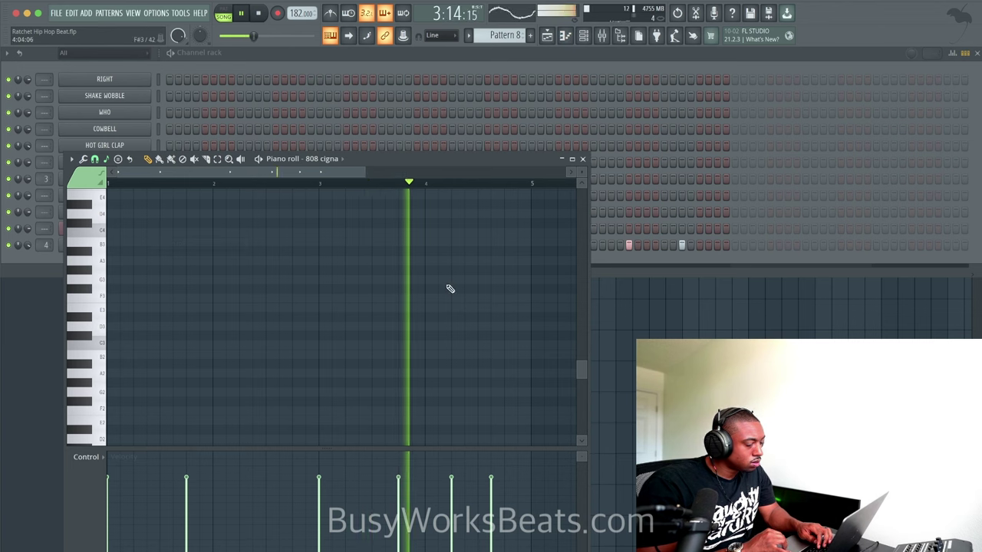
{"action": "double_click", "coordinate": [449, 161]}
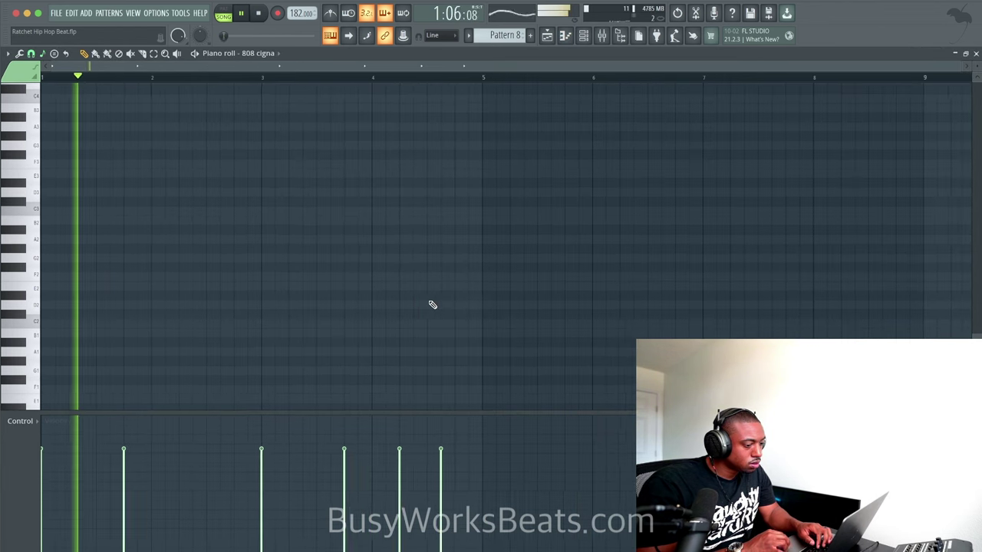
{"action": "scroll", "coordinate": [467, 312], "scroll_direction": "up", "scroll_amount": 6}
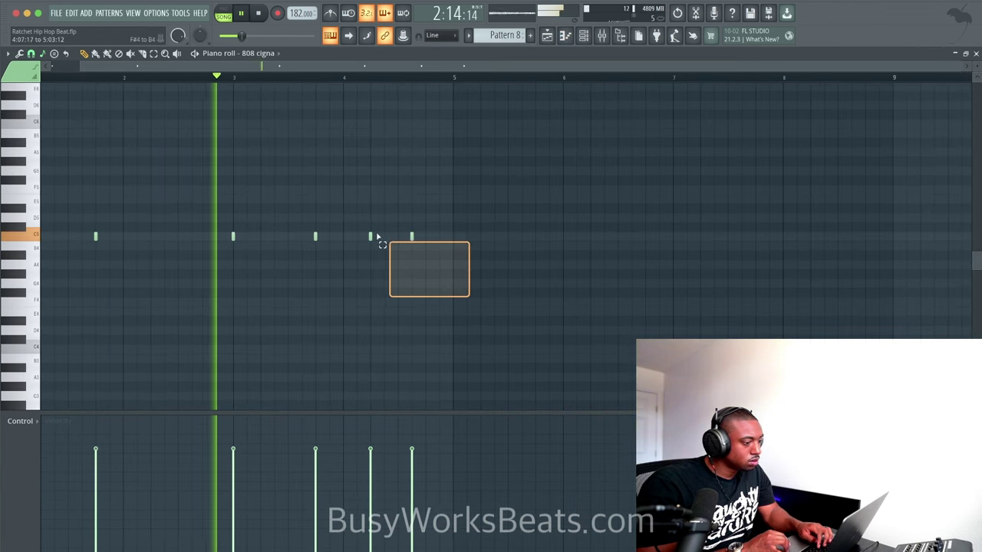
{"action": "left_click_drag", "start_coordinate": [377, 236], "coordinate": [360, 211]}
{"action": "key", "text": "shift+Up"}
{"action": "left_click", "coordinate": [540, 214], "text": "super"}
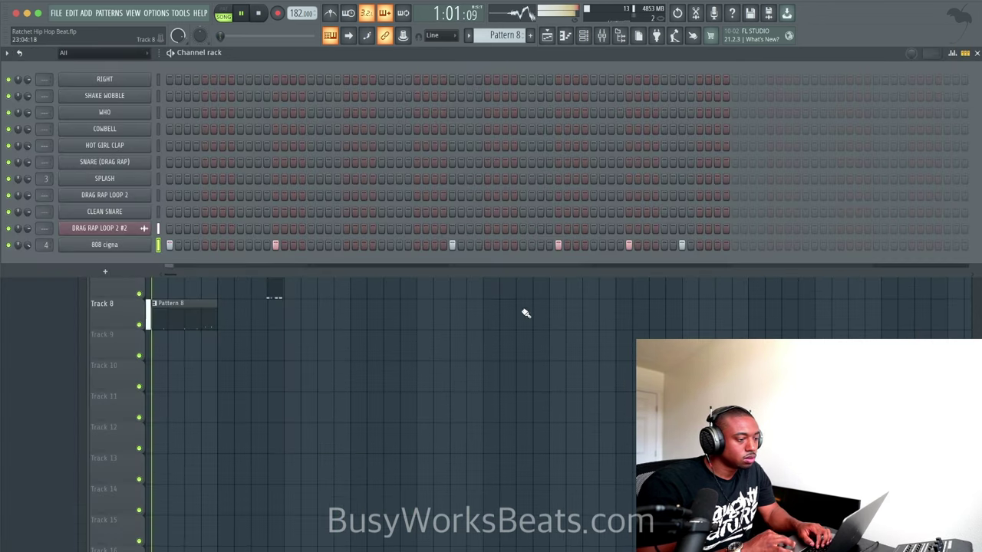
Duplicate the Pattern 8 clip on Track 8 so a second one starts at bar 5.
{"action": "key", "text": "F6"}
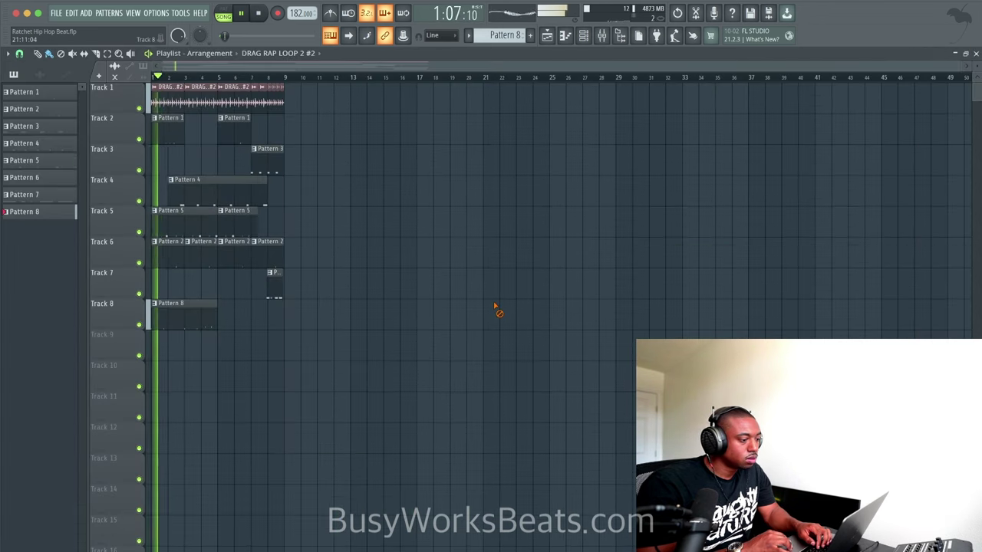
{"action": "left_click_drag", "start_coordinate": [158, 320], "coordinate": [222, 321]}
{"action": "left_click", "coordinate": [278, 364], "text": "super"}
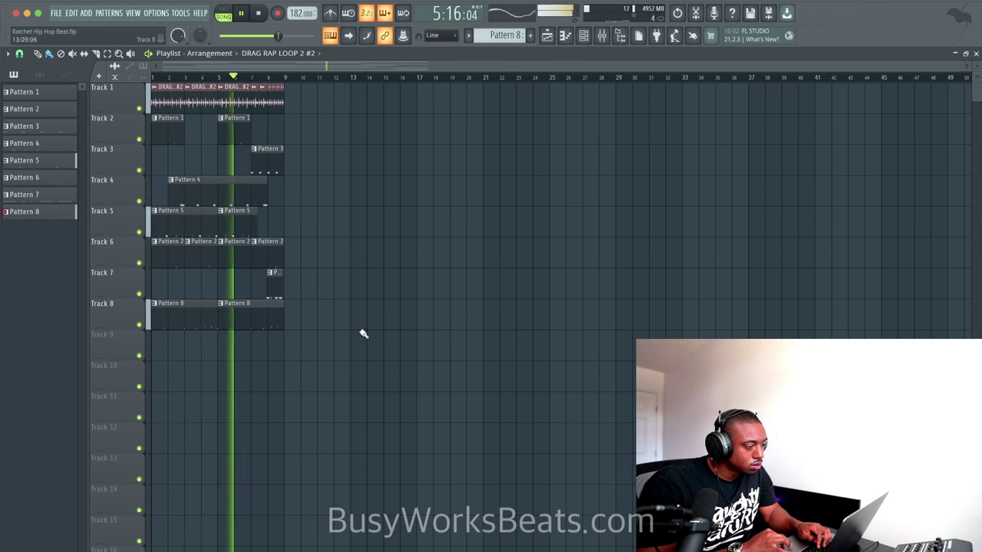
Duplicate the whole eight-bar arrangement so that it repeats from bar 9, and clear the clip selection.
{"action": "key", "text": "super+a"}
{"action": "key", "text": "super+b"}
{"action": "left_click", "coordinate": [321, 376], "text": "super"}
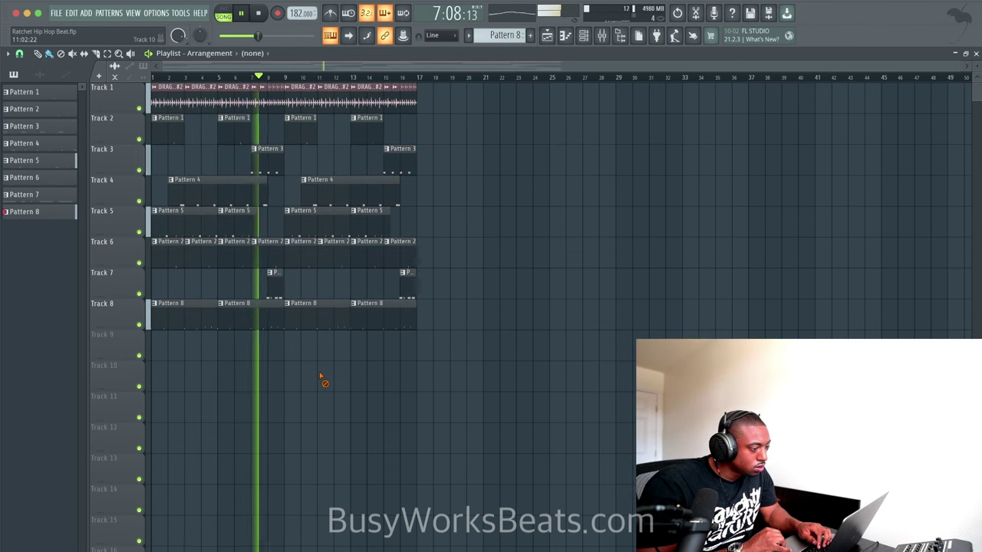
Make the Pattern 8 clip at bar 5 on Track 8 unique, and check RVox Stereo on mixer Insert 2.
{"action": "key", "text": "space"}
{"action": "left_click", "coordinate": [222, 304]}
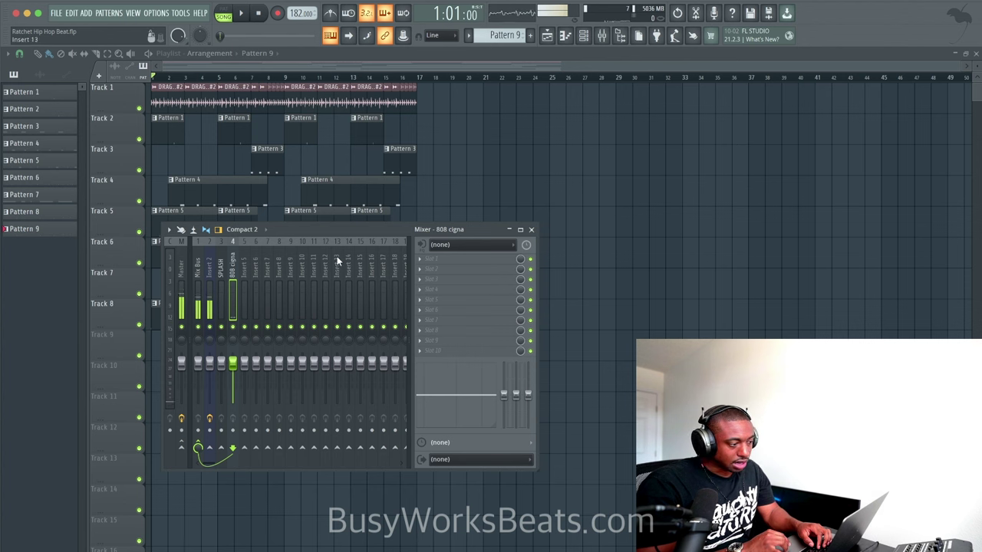
{"action": "left_click", "coordinate": [438, 268]}
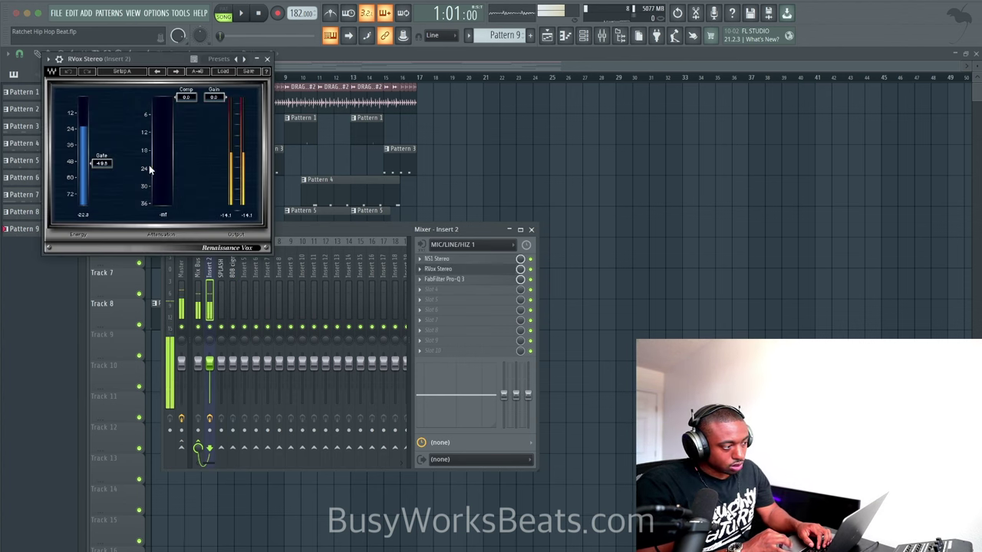
{"action": "key", "text": "space"}
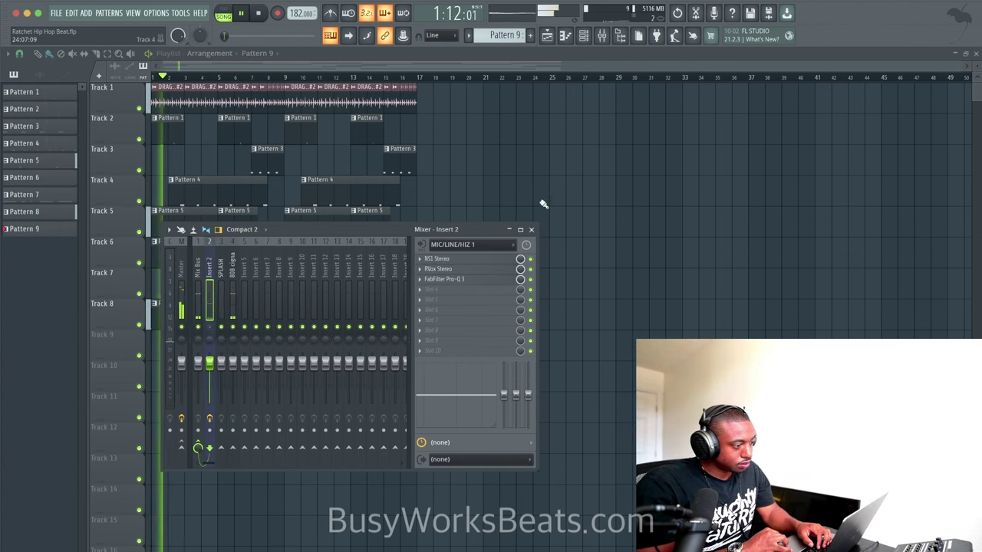
{"action": "left_click", "coordinate": [531, 230]}
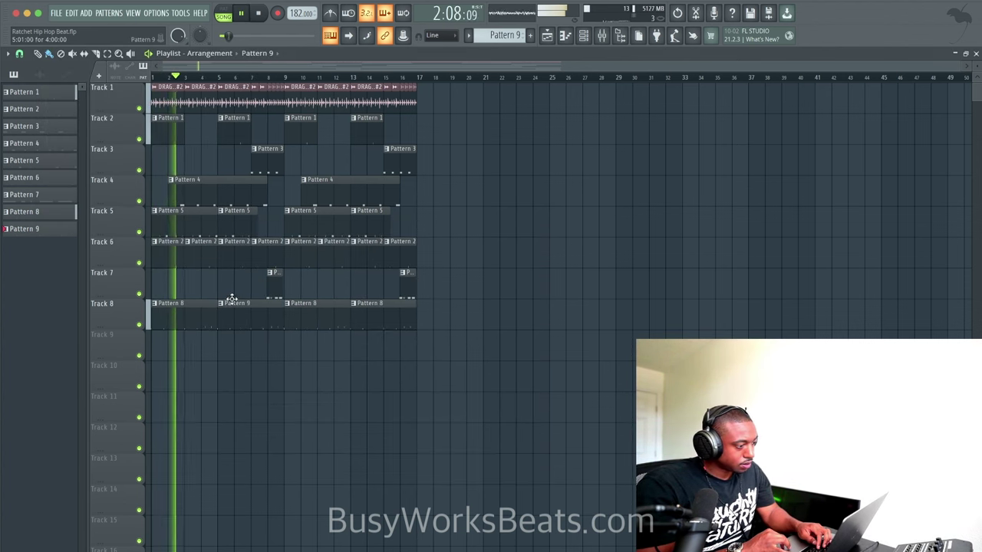
Delete the last two 808 cigna notes of Pattern 9 in the Piano roll.
{"action": "double_click", "coordinate": [231, 300]}
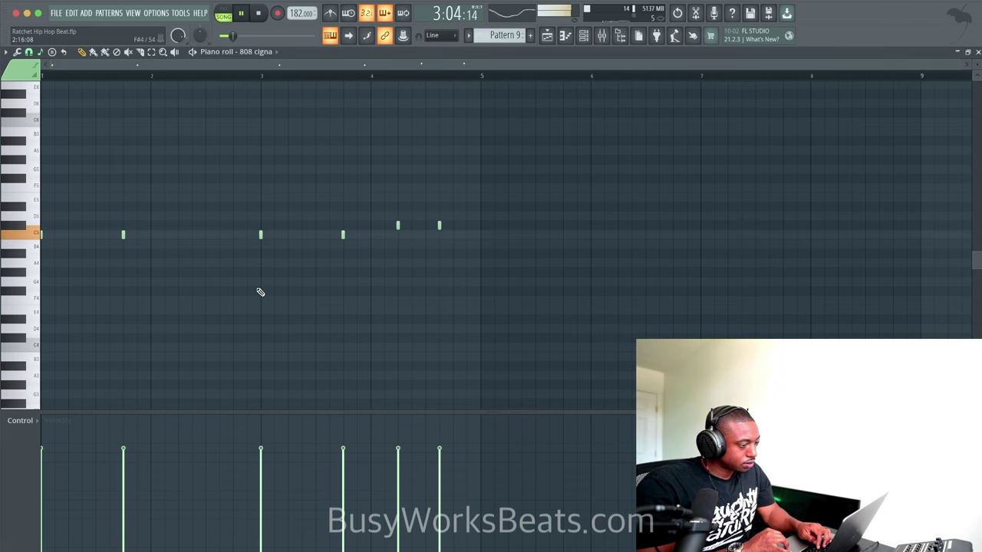
{"action": "scroll", "coordinate": [345, 256], "scroll_direction": "down", "scroll_amount": 1}
{"action": "left_click_drag", "start_coordinate": [377, 248], "coordinate": [306, 207]}
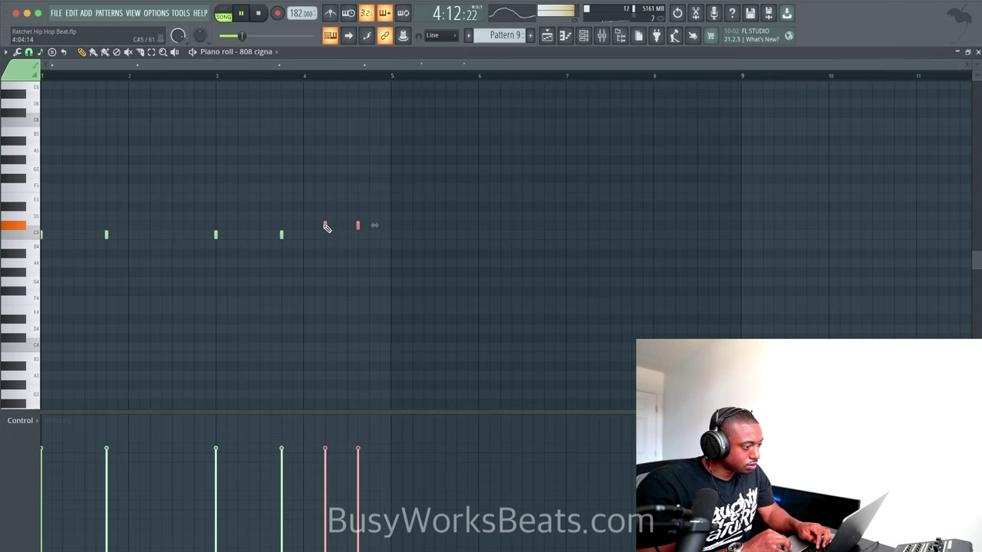
{"action": "key", "text": "Delete"}
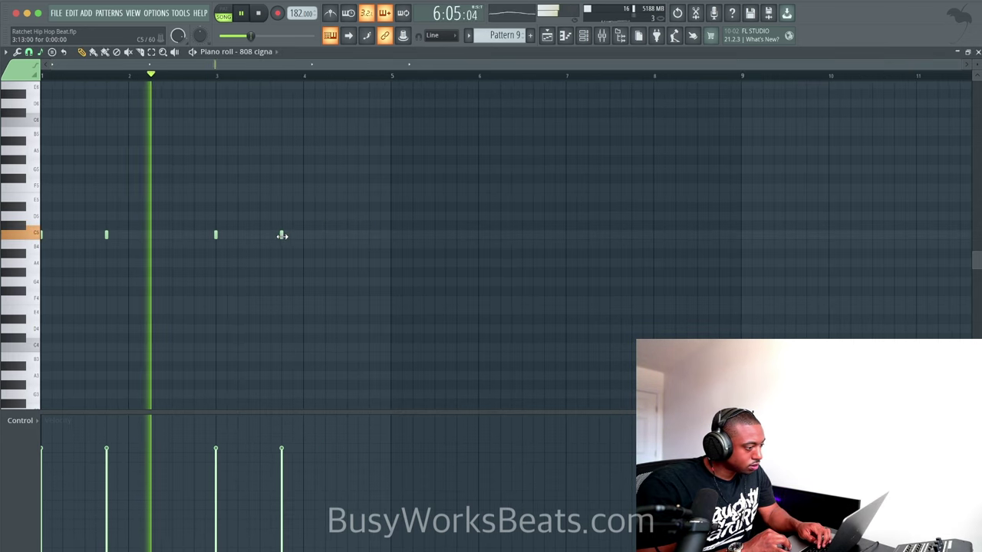
Move Pattern 9's fourth 808 cigna note to step 41, two semitones lower, and add a C#5 note on step 49 and a lower one on step 57.
{"action": "left_click_drag", "start_coordinate": [280, 231], "coordinate": [260, 236]}
{"action": "key", "text": "space"}
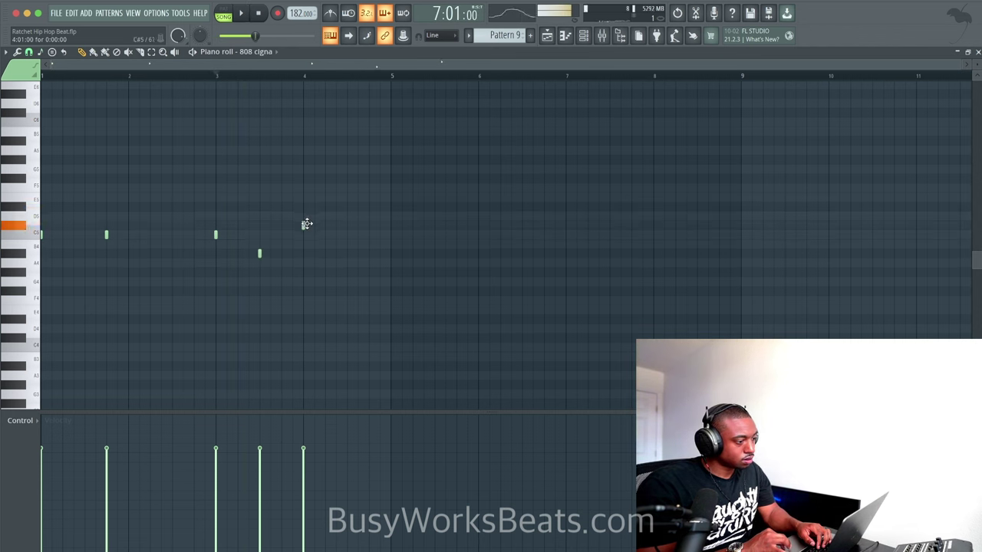
{"action": "left_click_drag", "start_coordinate": [353, 250], "coordinate": [346, 250]}
{"action": "key", "text": "space"}
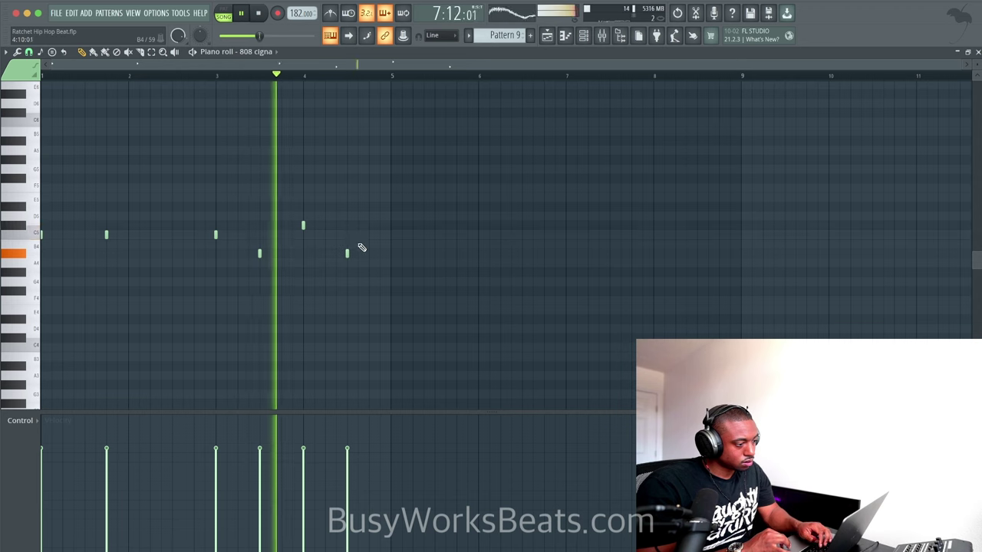
Replace the Pattern 8 clip at bar 13 on Track 8 with a Pattern 9 clip.
{"action": "left_click", "coordinate": [547, 36]}
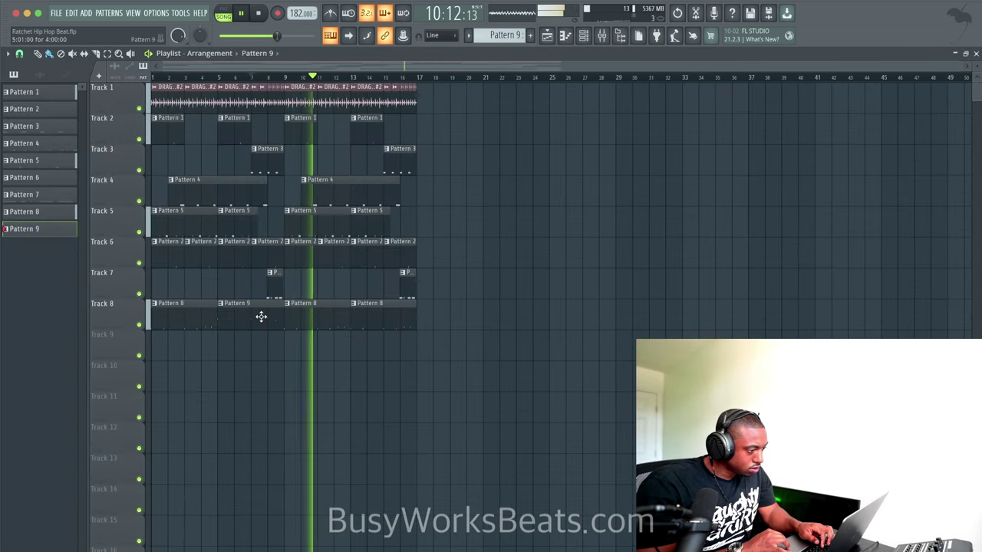
{"action": "right_click", "coordinate": [388, 319]}
{"action": "left_click", "coordinate": [355, 314]}
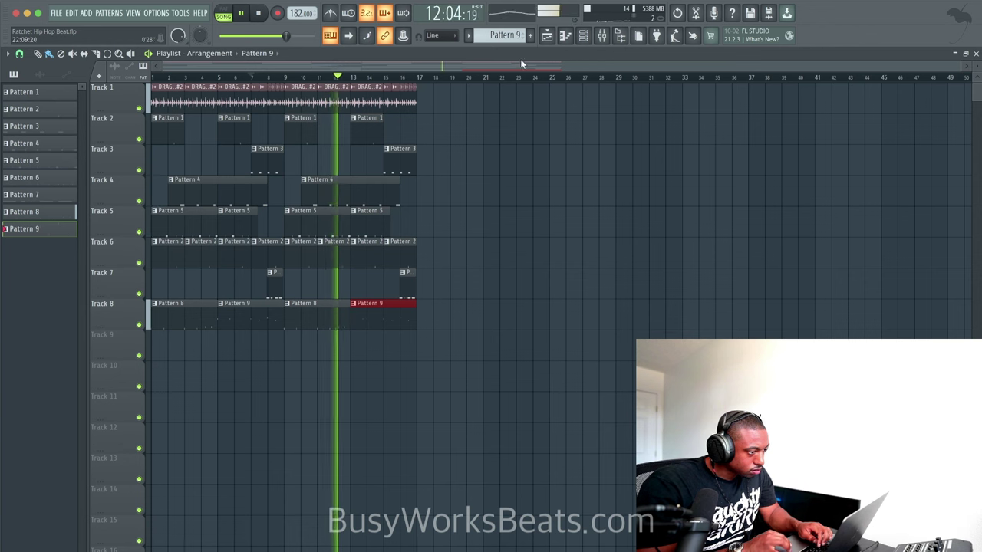
Switch to the empty Pattern 10 and return to the playlist.
{"action": "key", "text": "F6"}
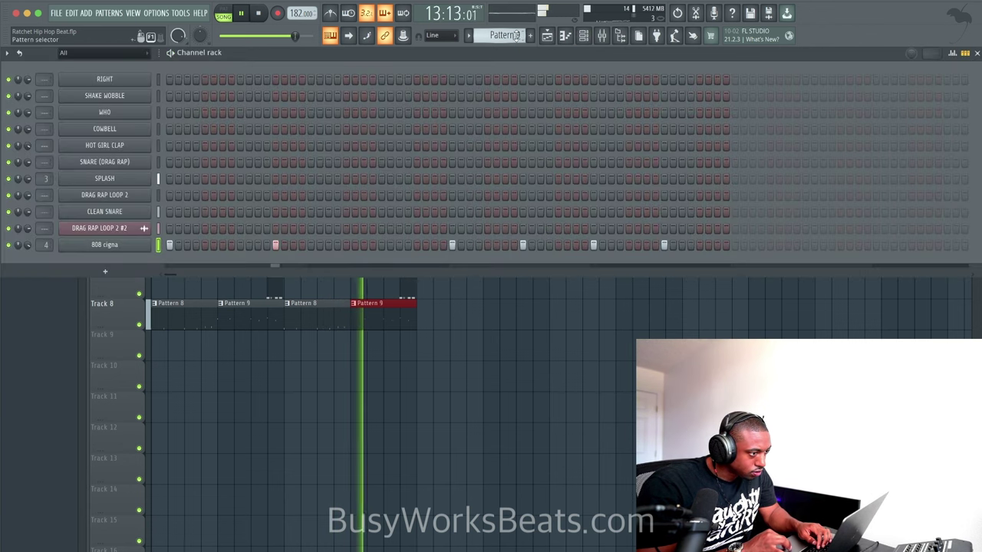
{"action": "scroll", "coordinate": [516, 35], "scroll_direction": "up", "scroll_amount": 1}
{"action": "left_click", "coordinate": [514, 344]}
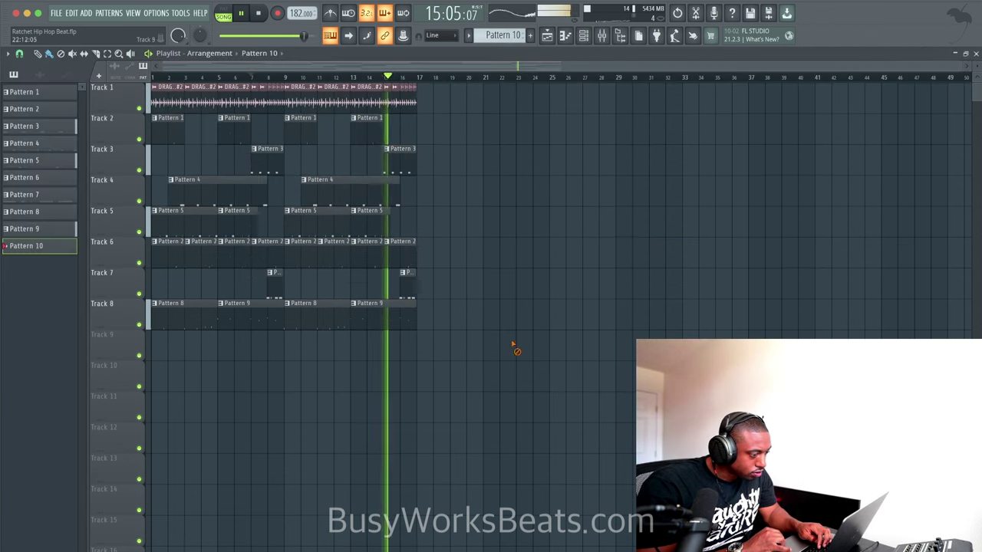
Route all channels without a mixer assignment, from RIGHT to DRAG RAP LOOP 2 #2, to their own mixer tracks 5 to 13.
{"action": "left_click", "coordinate": [583, 35]}
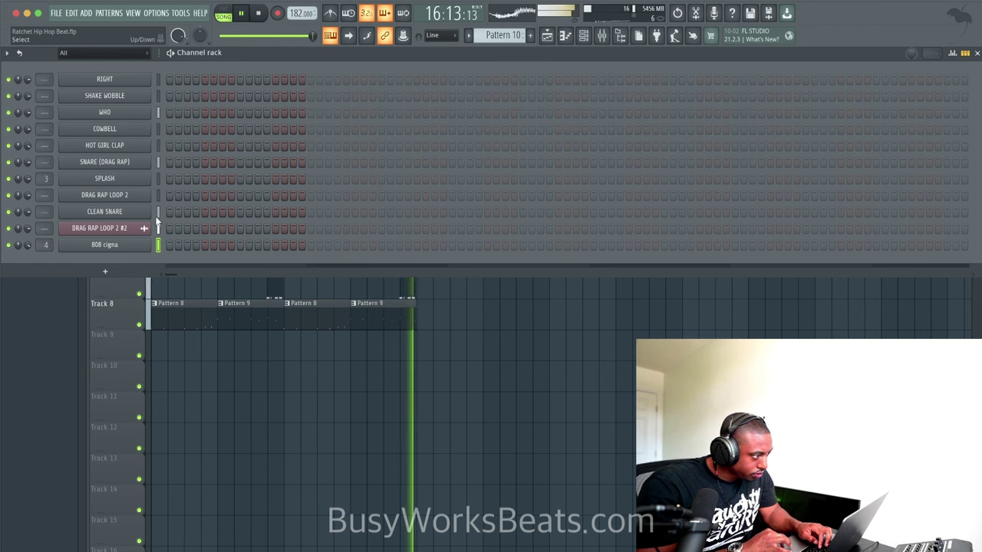
{"action": "left_click_drag", "start_coordinate": [158, 227], "coordinate": [158, 196]}
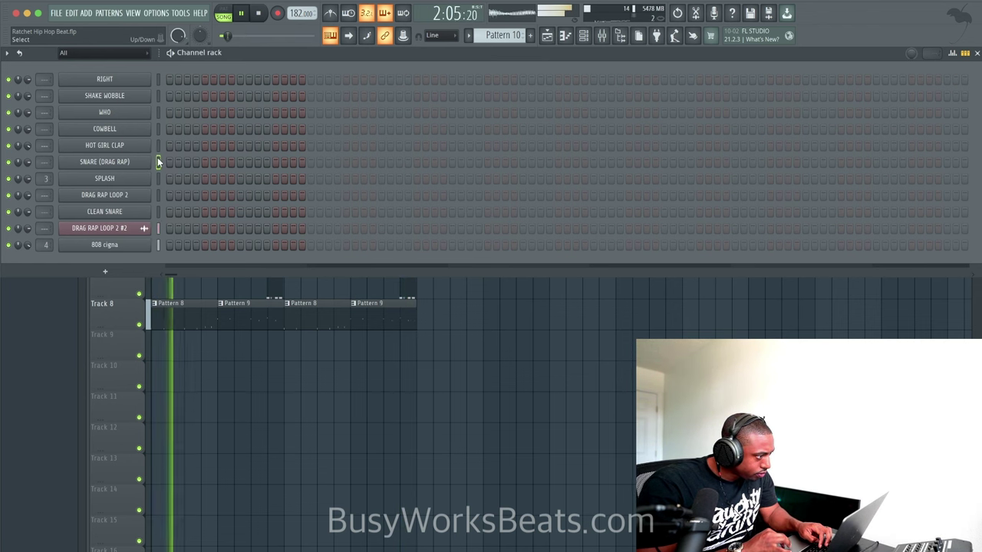
{"action": "left_click_drag", "start_coordinate": [157, 157], "coordinate": [161, 72]}
{"action": "key", "text": "ctrl+l"}
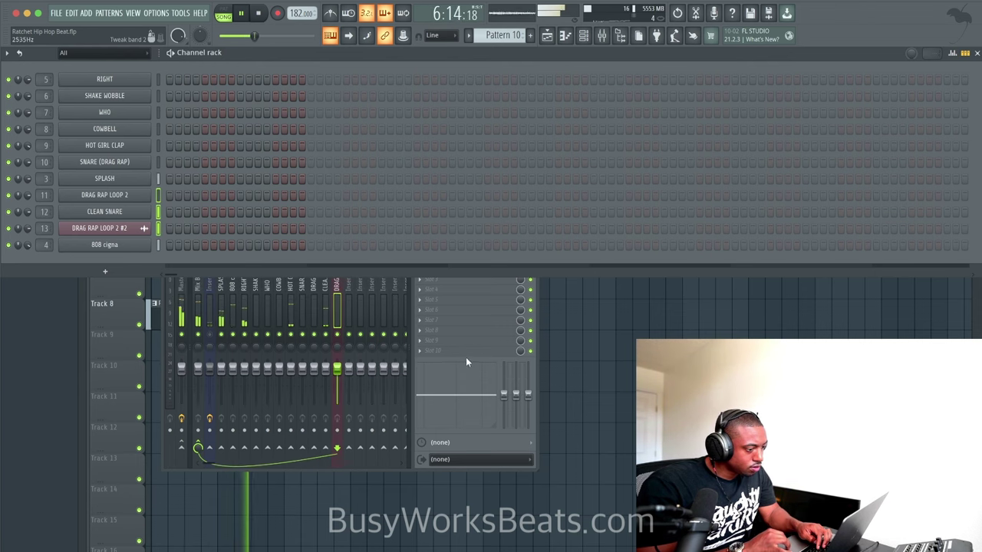
Review the newly routed channels in the mixer and save the project.
{"action": "right_click", "coordinate": [608, 382]}
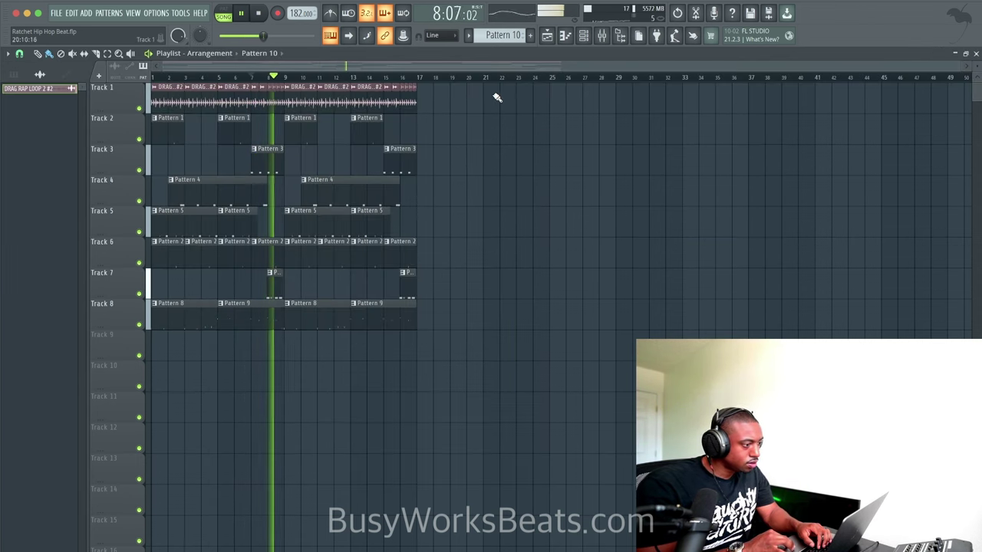
{"action": "key", "text": "F6"}
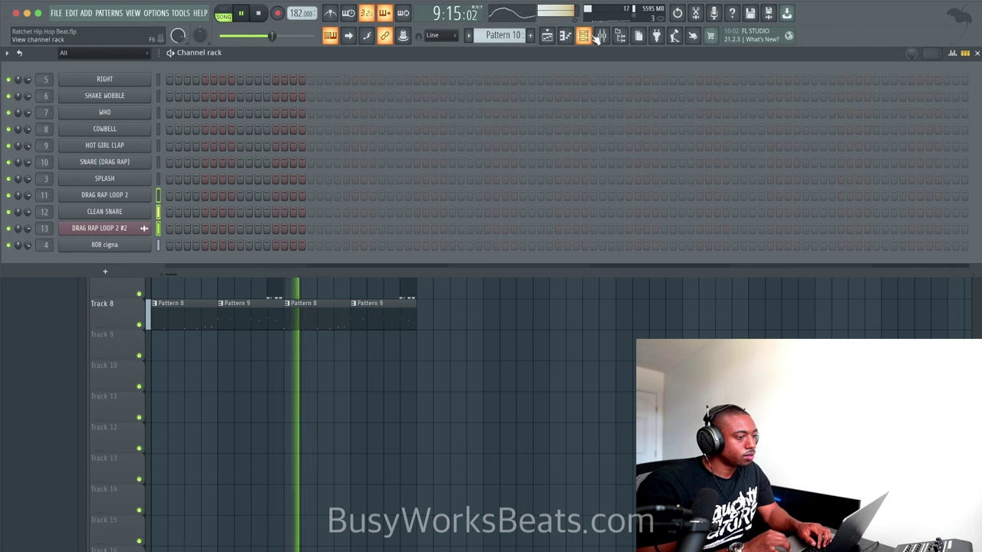
{"action": "left_click", "coordinate": [601, 36]}
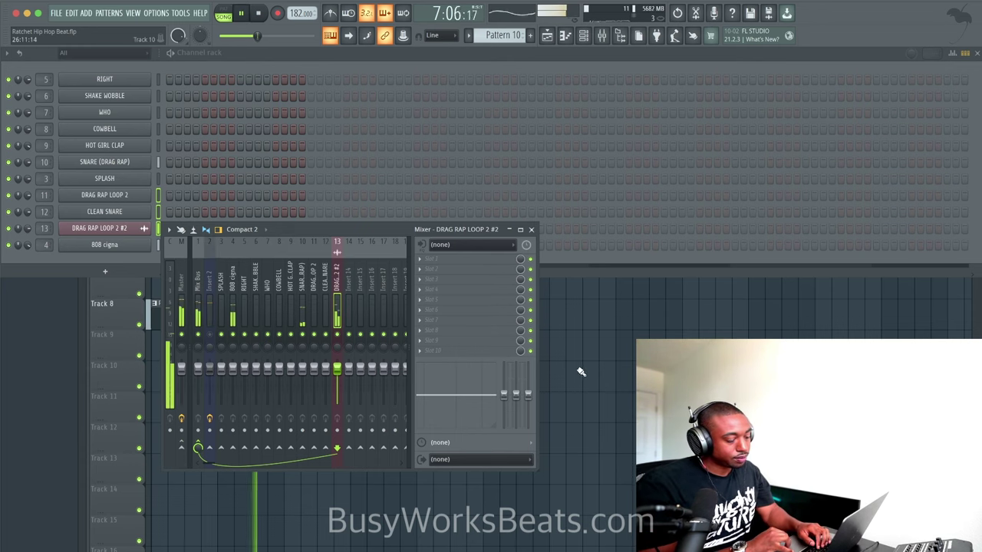
{"action": "key", "text": "F5"}
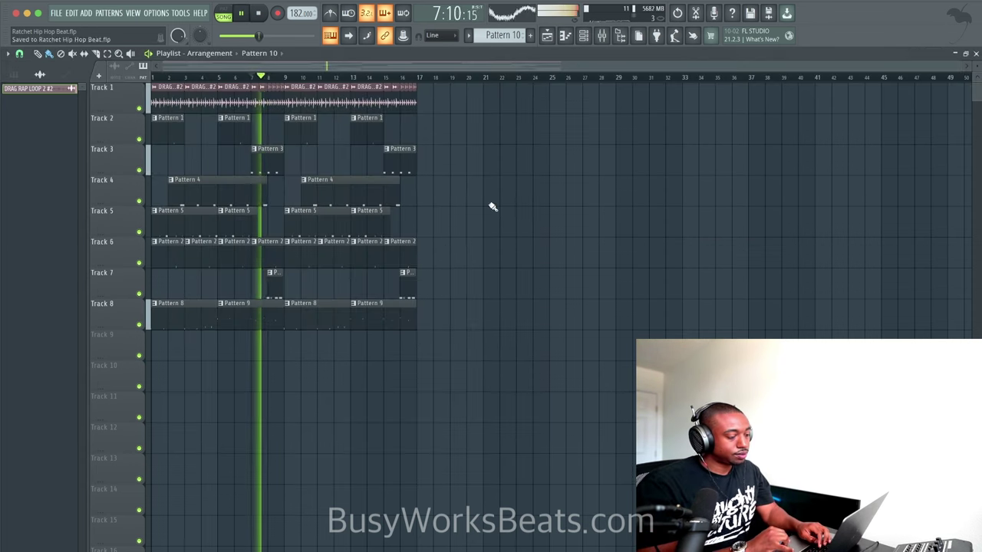
Look through the drum kits of the Lunch77 STS FULL PACK sample folder.
{"action": "left_click", "coordinate": [621, 37]}
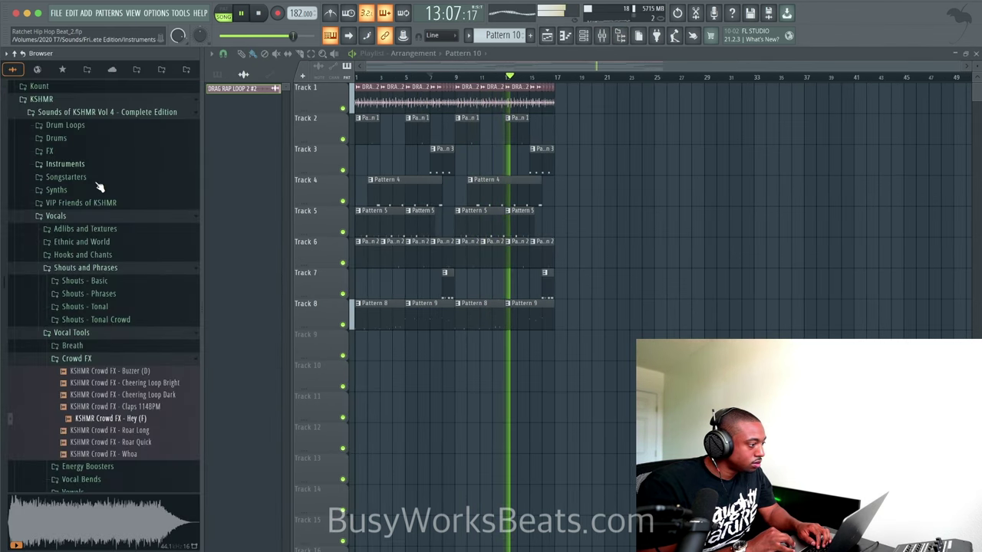
{"action": "left_click", "coordinate": [113, 71]}
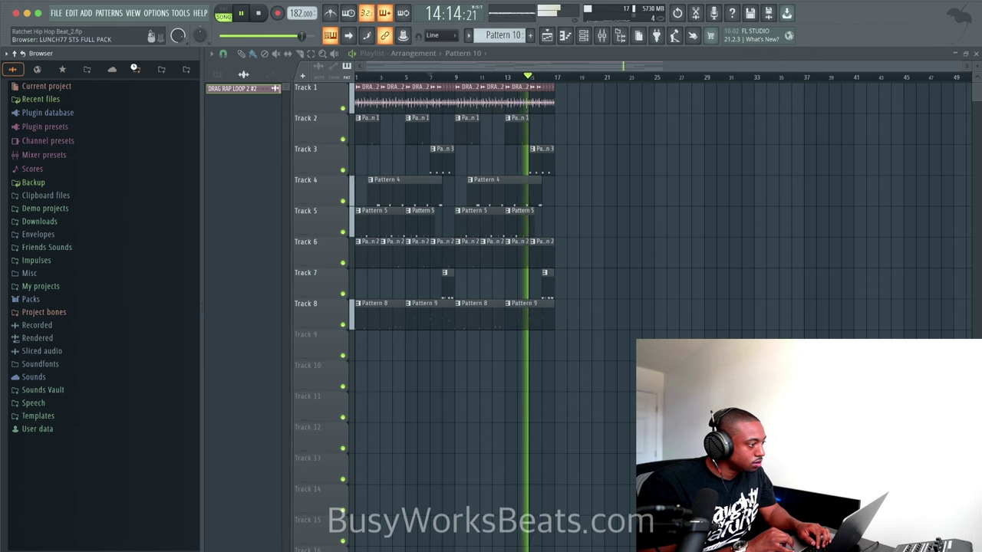
{"action": "left_click", "coordinate": [136, 70]}
{"action": "left_click", "coordinate": [84, 89]}
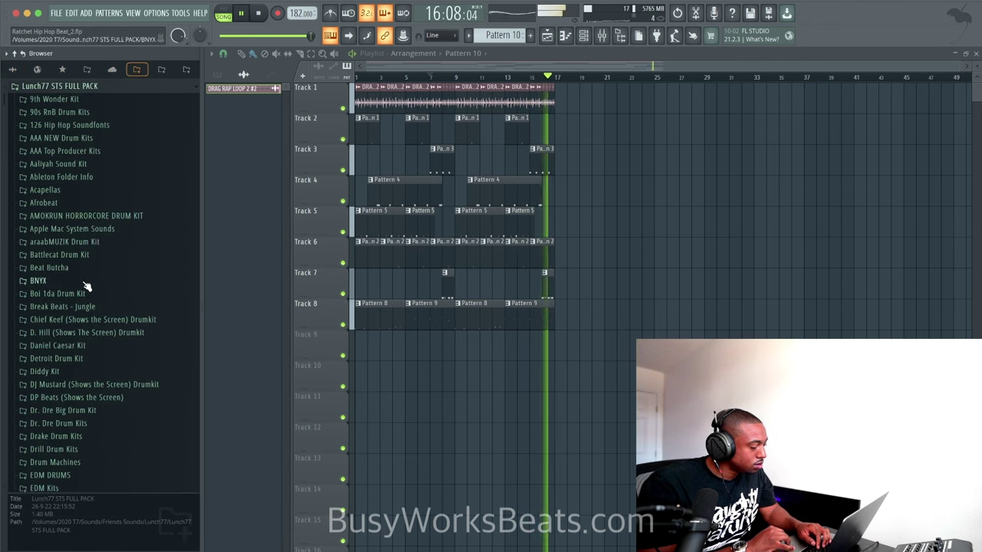
{"action": "scroll", "coordinate": [87, 282], "scroll_direction": "down", "scroll_amount": 7}
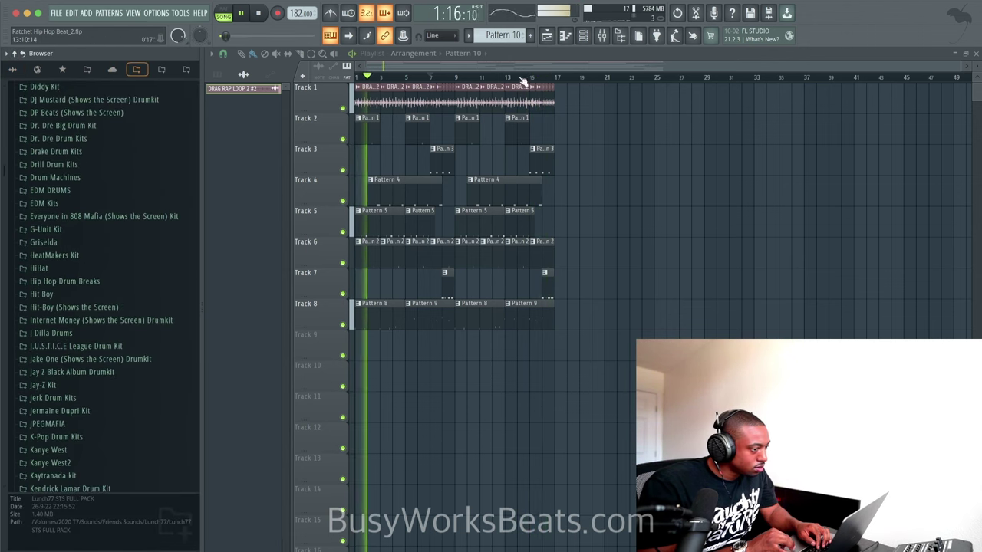
Switch to pattern playback and add COWBELL hits on steps 17 and 23 of Pattern 10.
{"action": "key", "text": "F6"}
{"action": "left_click", "coordinate": [364, 129]}
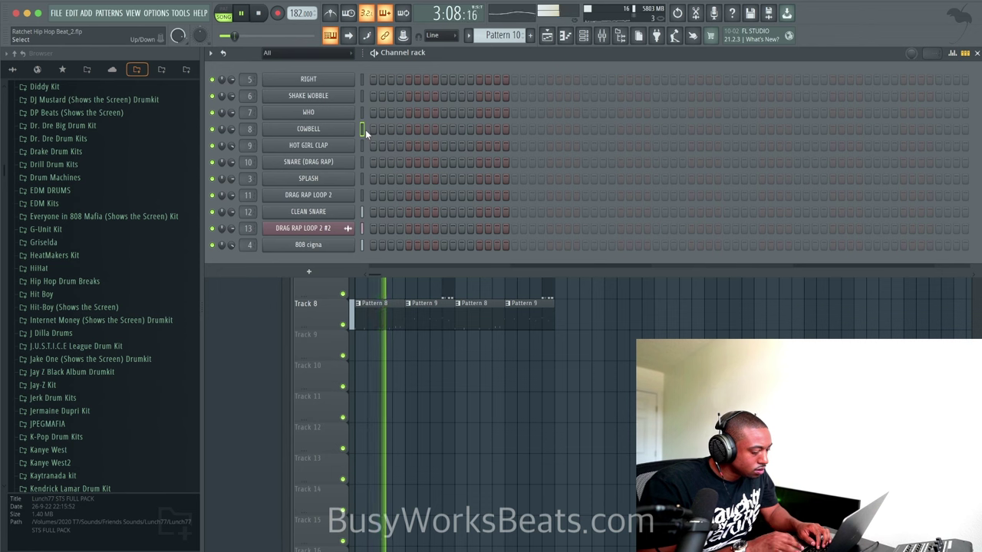
{"action": "key", "text": "l"}
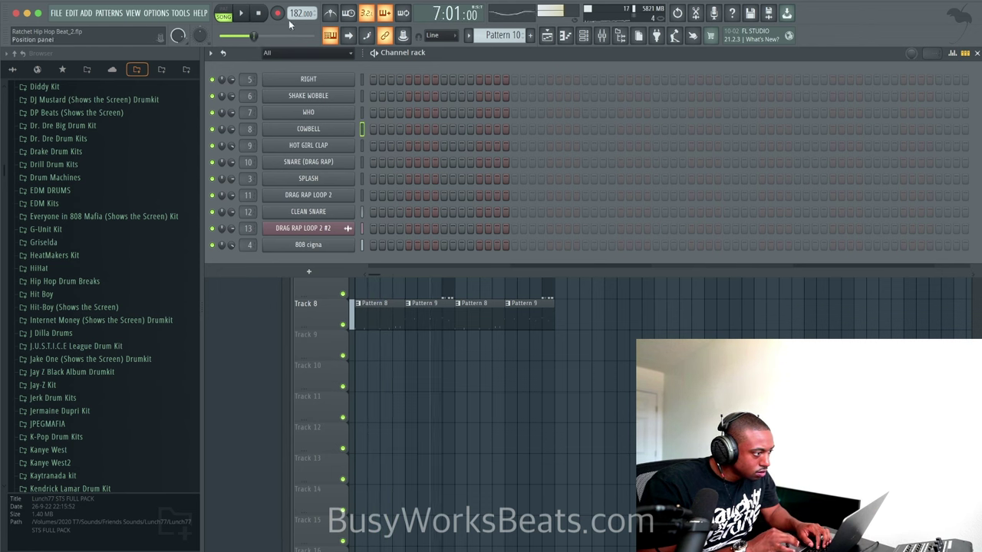
{"action": "left_click", "coordinate": [514, 129]}
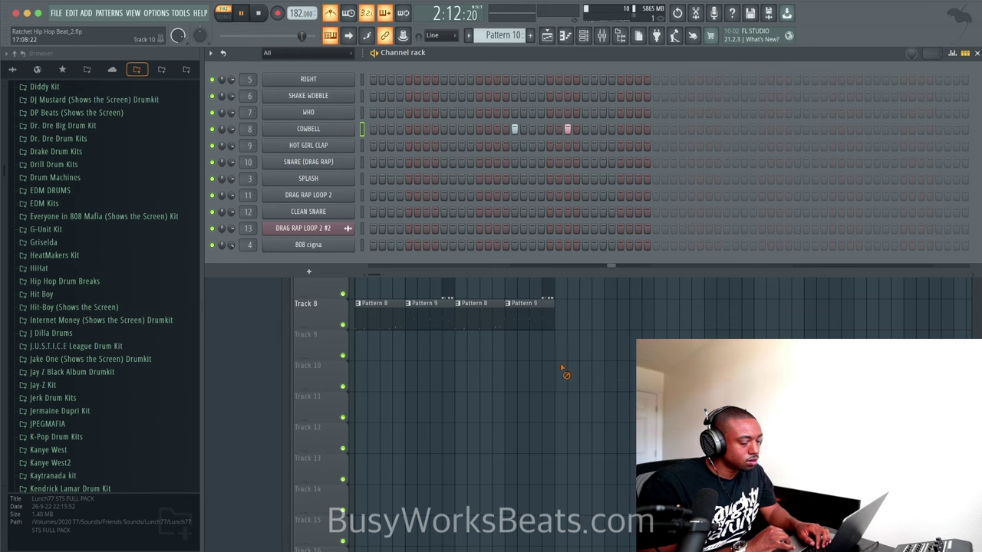
Place four consecutive Pattern 10 clips on Track 9 from bar 9 and play the song from there.
{"action": "key", "text": "F6"}
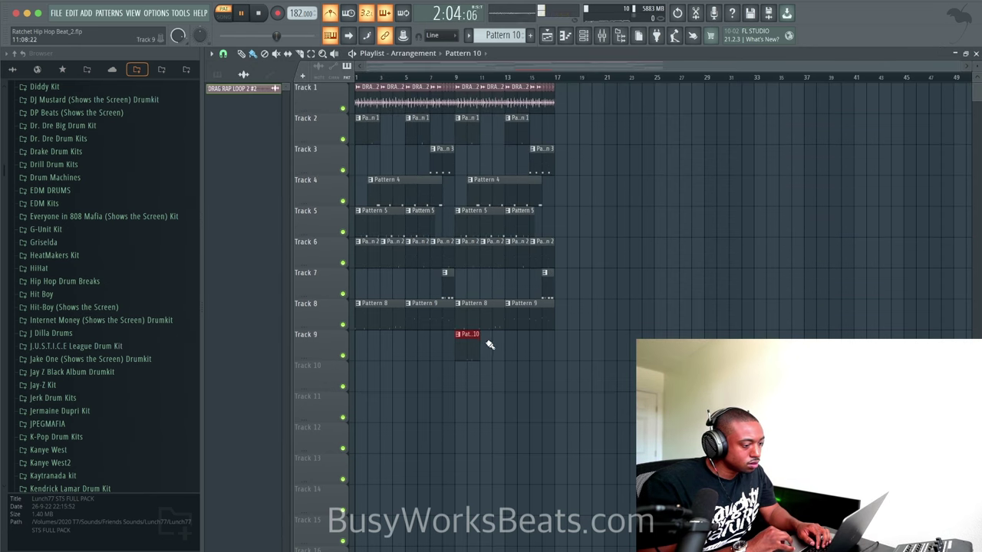
{"action": "key", "text": "l"}
{"action": "left_click", "coordinate": [460, 78]}
{"action": "key", "text": "space"}
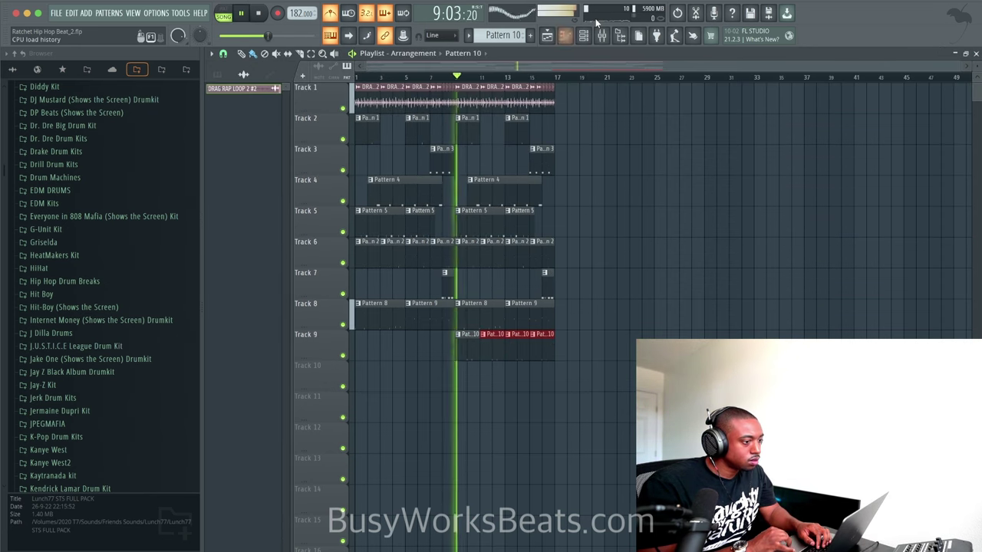
Remove the Pattern 10 clips at bars 11 and 15 from Track 9.
{"action": "key", "text": "F6"}
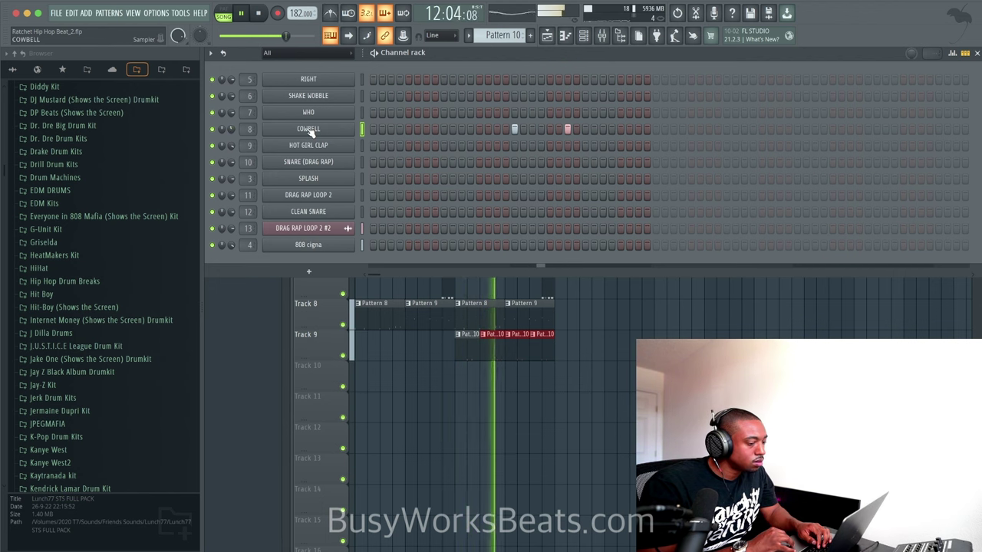
{"action": "right_click", "coordinate": [476, 346]}
{"action": "key", "text": "super+z"}
{"action": "right_click", "coordinate": [493, 348]}
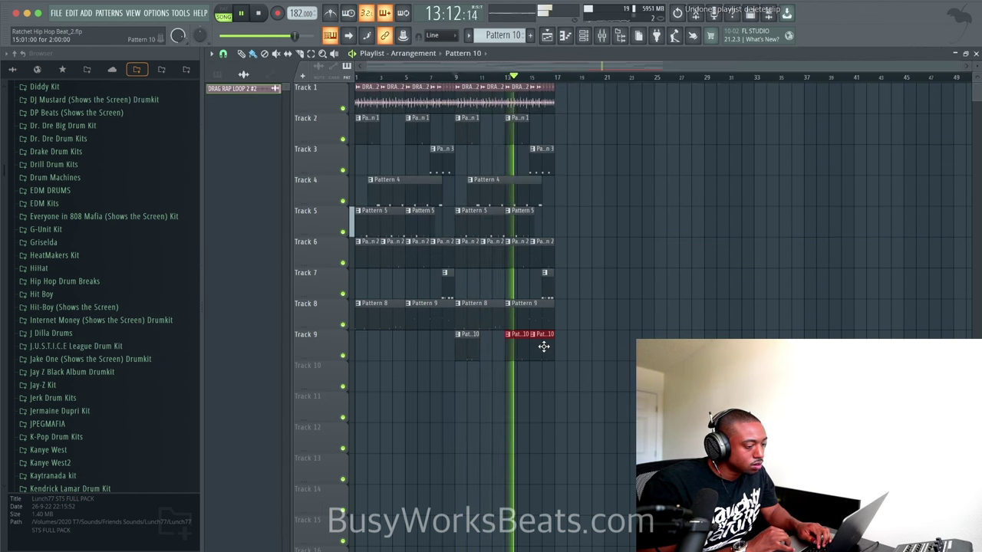
{"action": "right_click", "coordinate": [544, 346]}
Examine the time shift setting in the COWBELL channel's miscellaneous functions, and close the channel window.
{"action": "key", "text": "F6"}
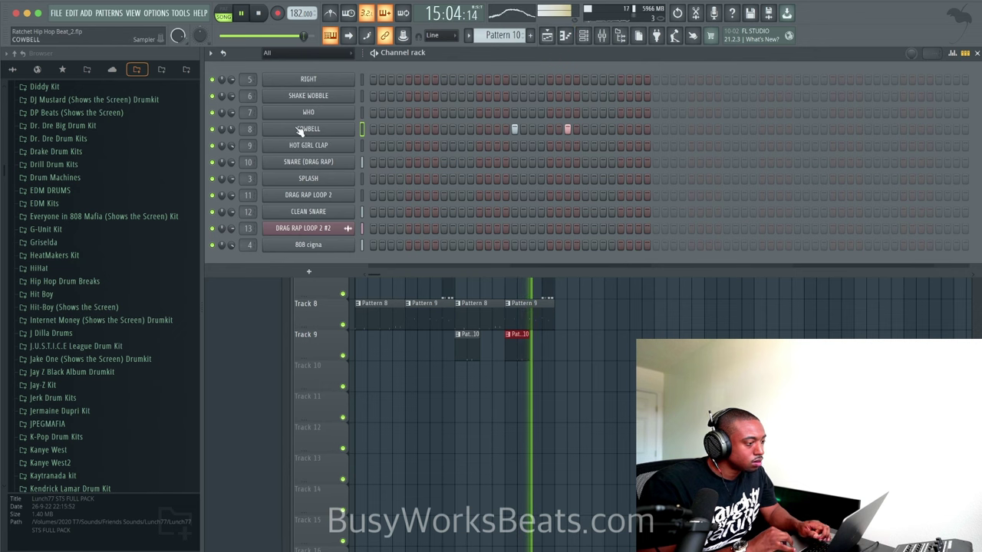
{"action": "left_click", "coordinate": [322, 131]}
{"action": "left_click", "coordinate": [340, 169]}
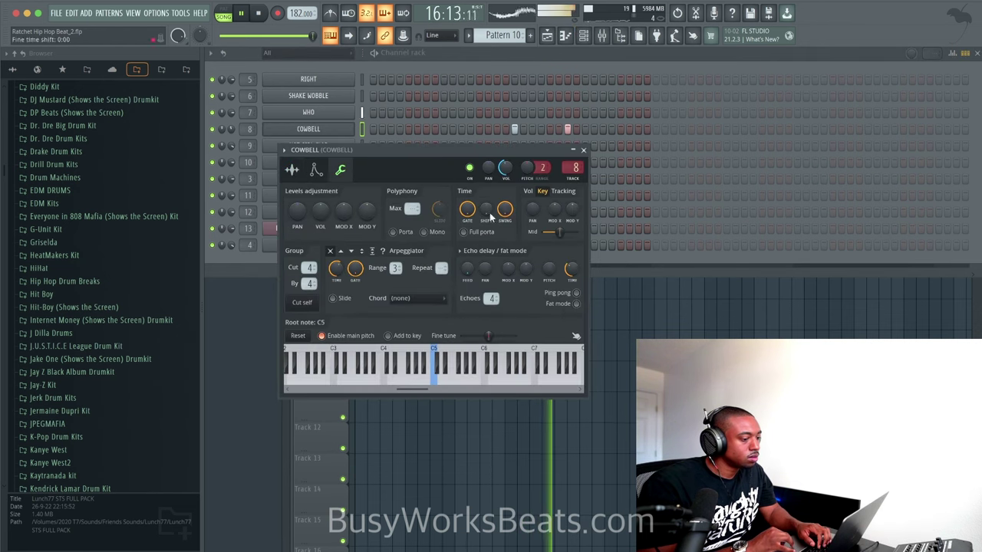
{"action": "left_click", "coordinate": [583, 150]}
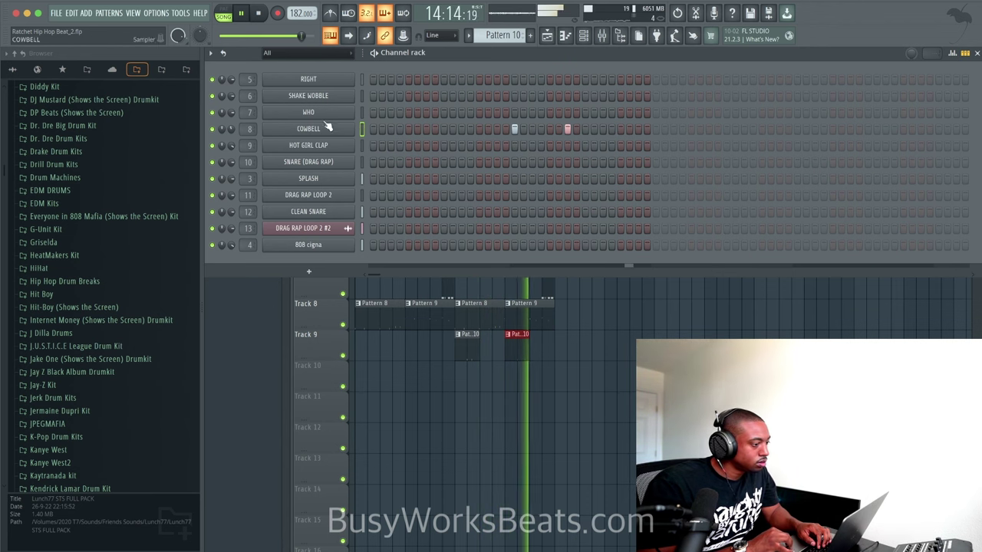
Color Patterns 1 through 10 together with a gradient from magenta to a lighter magenta.
{"action": "key", "text": "F6"}
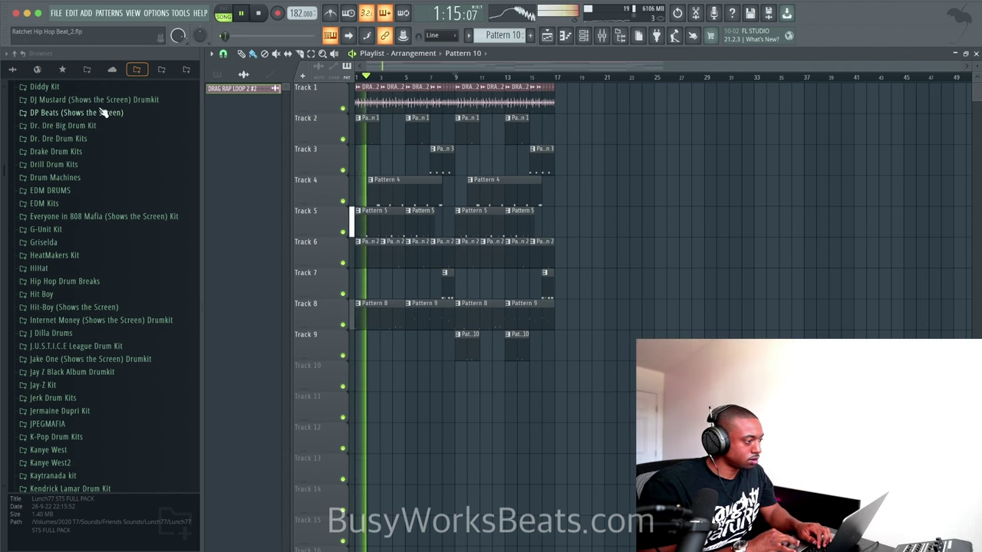
{"action": "left_click", "coordinate": [218, 76]}
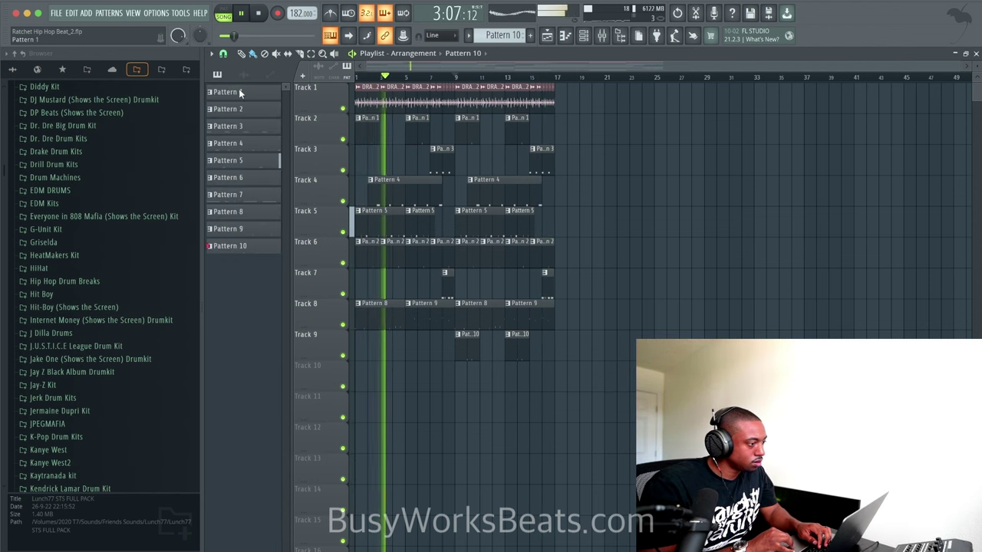
{"action": "left_click", "coordinate": [240, 93]}
{"action": "left_click", "coordinate": [244, 246], "text": "shift"}
{"action": "right_click", "coordinate": [244, 245]}
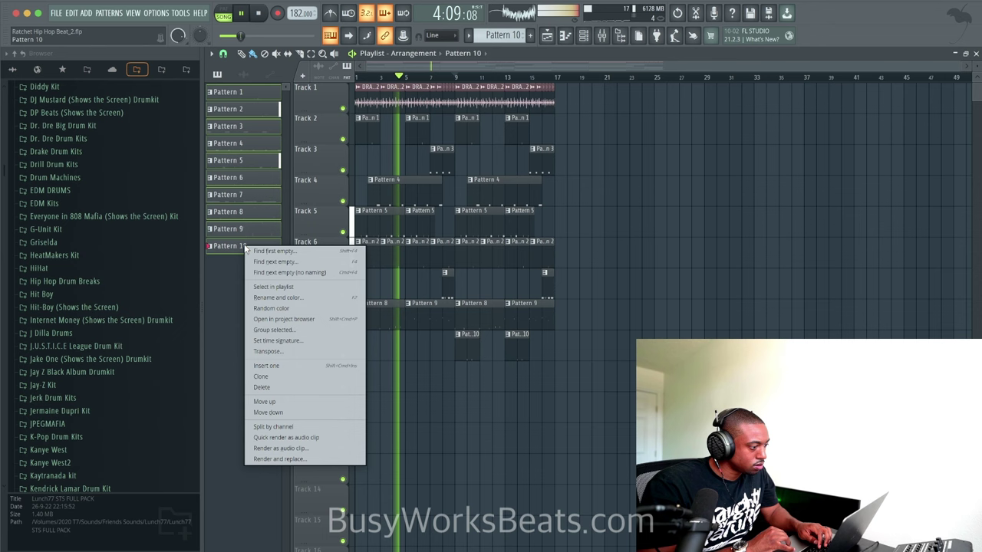
{"action": "left_click", "coordinate": [277, 298]}
{"action": "left_click", "coordinate": [250, 289]}
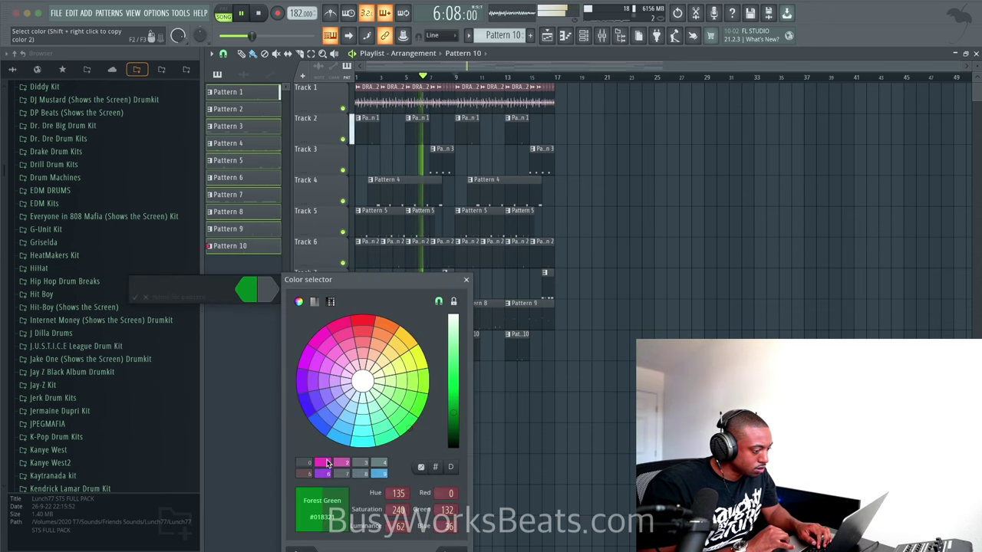
{"action": "double_click", "coordinate": [328, 463]}
{"action": "left_click", "coordinate": [272, 296]}
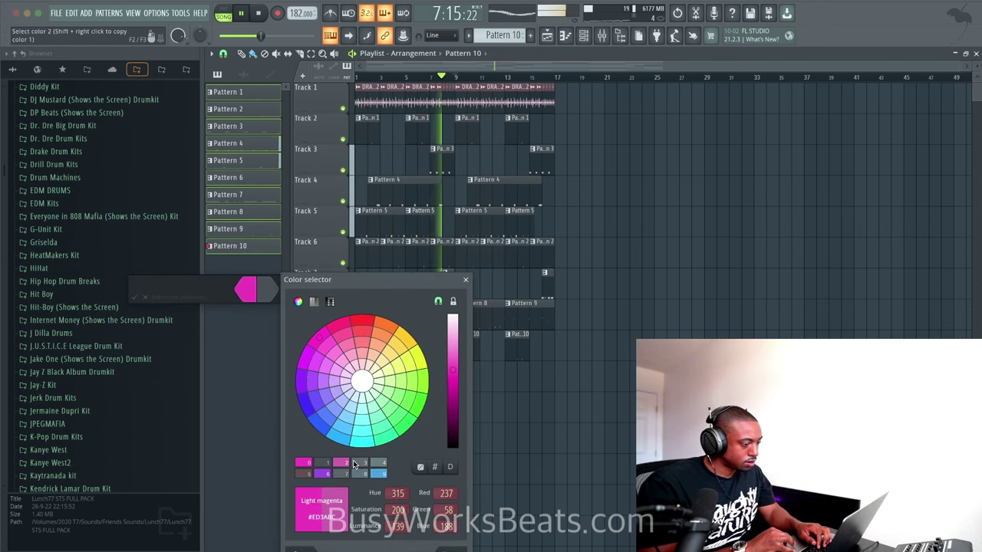
{"action": "double_click", "coordinate": [346, 466]}
{"action": "key", "text": "Return"}
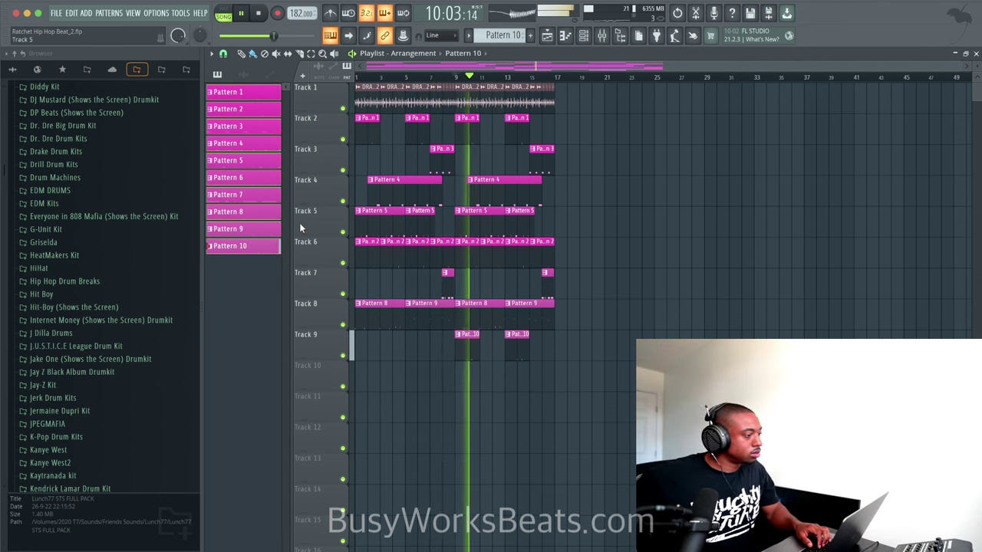
Create a new empty pattern following Pattern 10 and return to the playlist.
{"action": "left_click", "coordinate": [584, 35]}
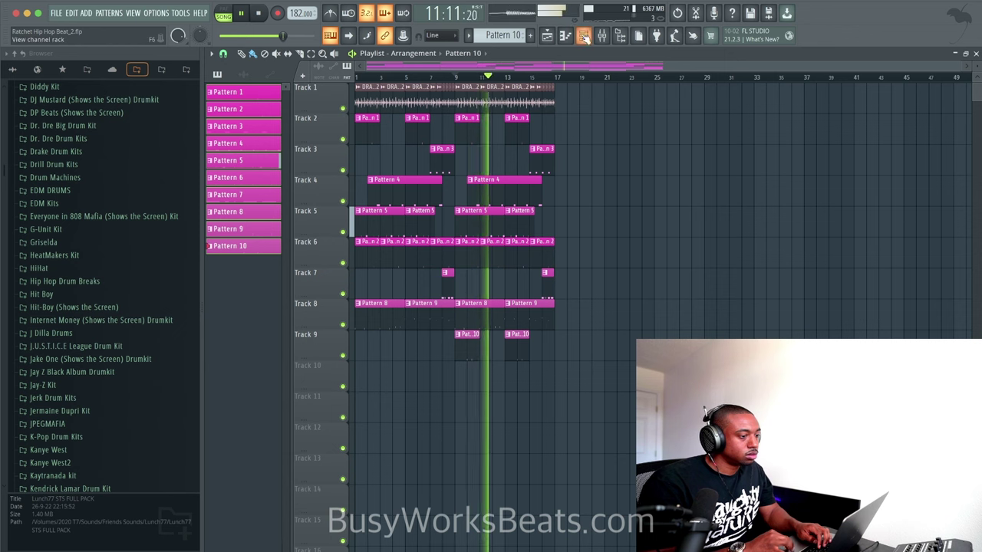
{"action": "left_click", "coordinate": [584, 36]}
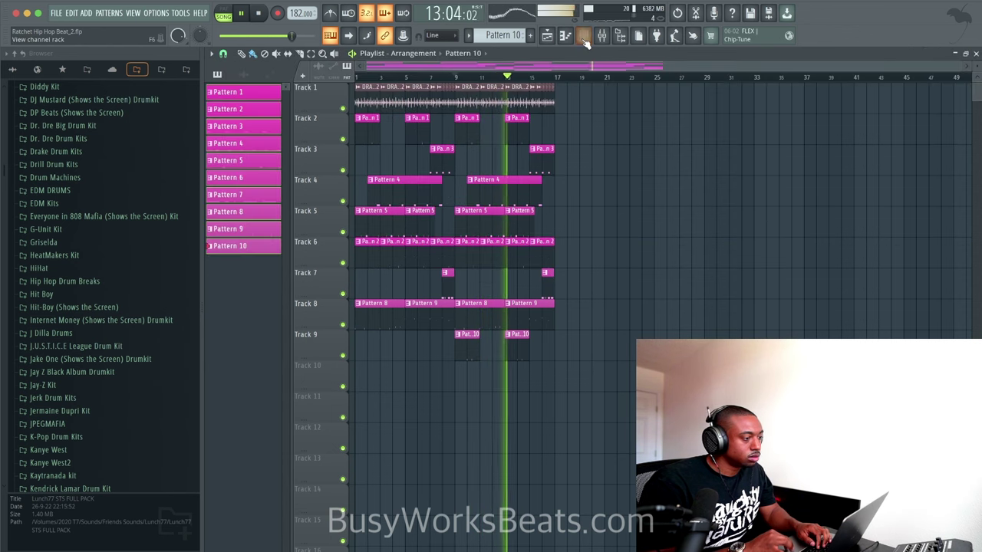
{"action": "key", "text": "F6"}
{"action": "scroll", "coordinate": [512, 37], "scroll_direction": "down", "scroll_amount": 1}
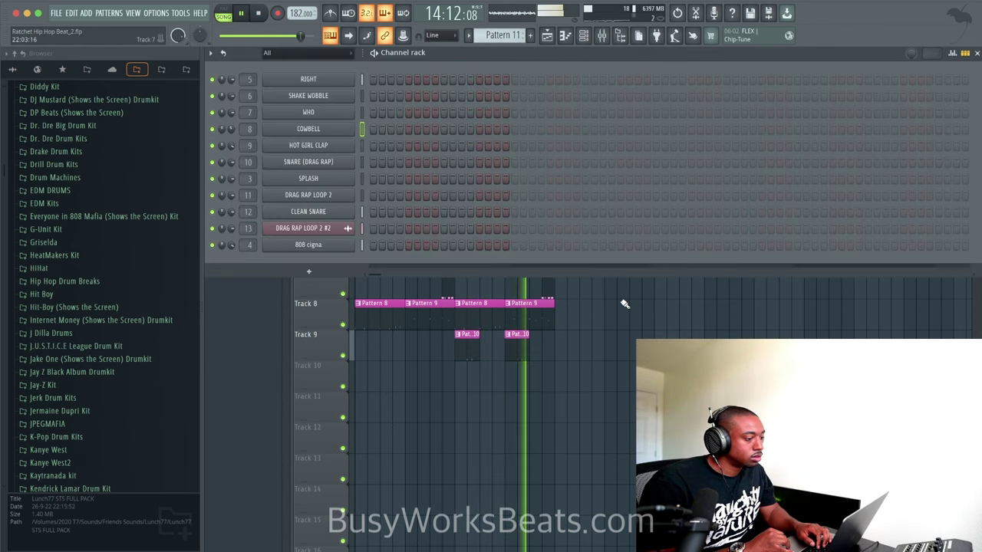
{"action": "key", "text": "F6"}
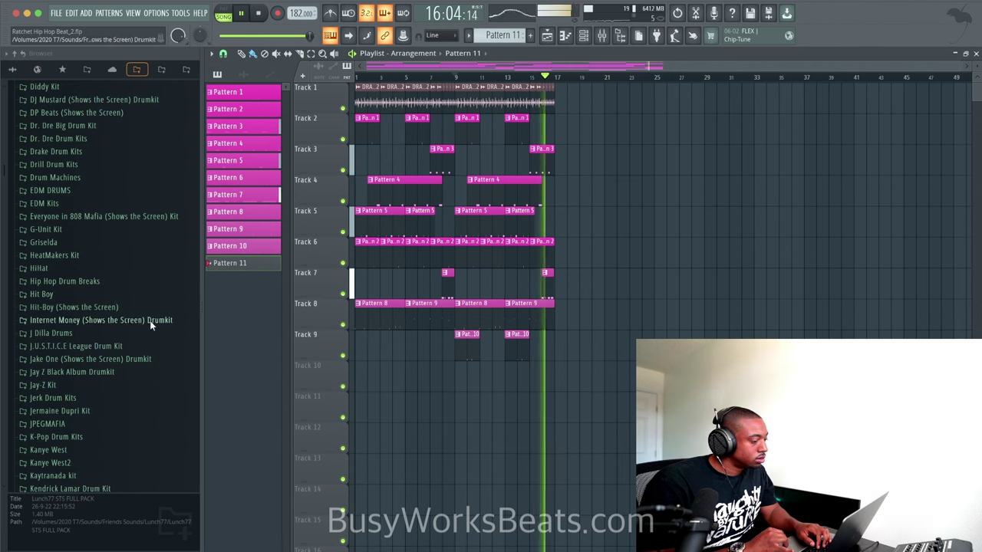
Find the New Orleans Drum Kits in the browser and expand the PERCUSSION folder of LIVE FROM UPTOWN BOUNCE KIT.
{"action": "scroll", "coordinate": [168, 195], "scroll_direction": "up", "scroll_amount": 2}
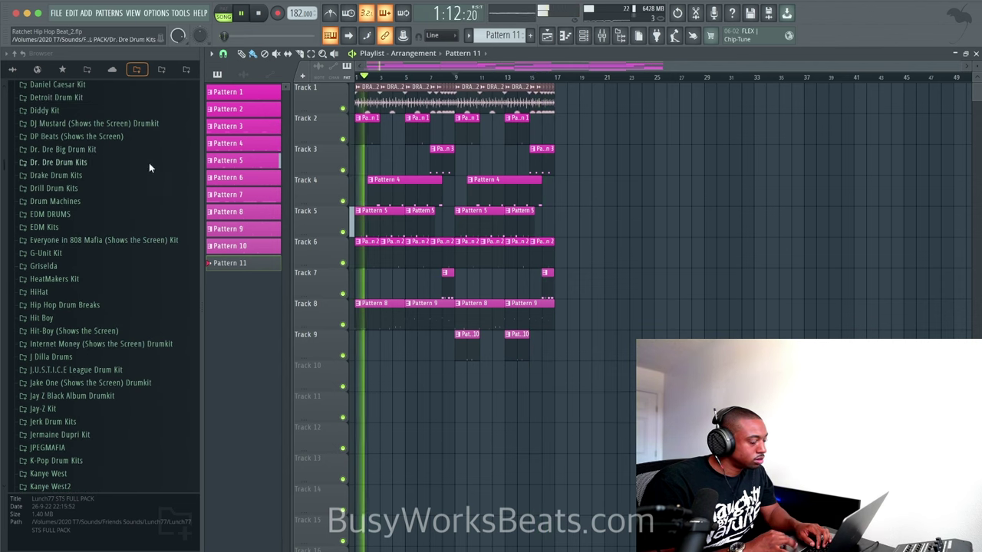
{"action": "scroll", "coordinate": [110, 312], "scroll_direction": "down", "scroll_amount": 10}
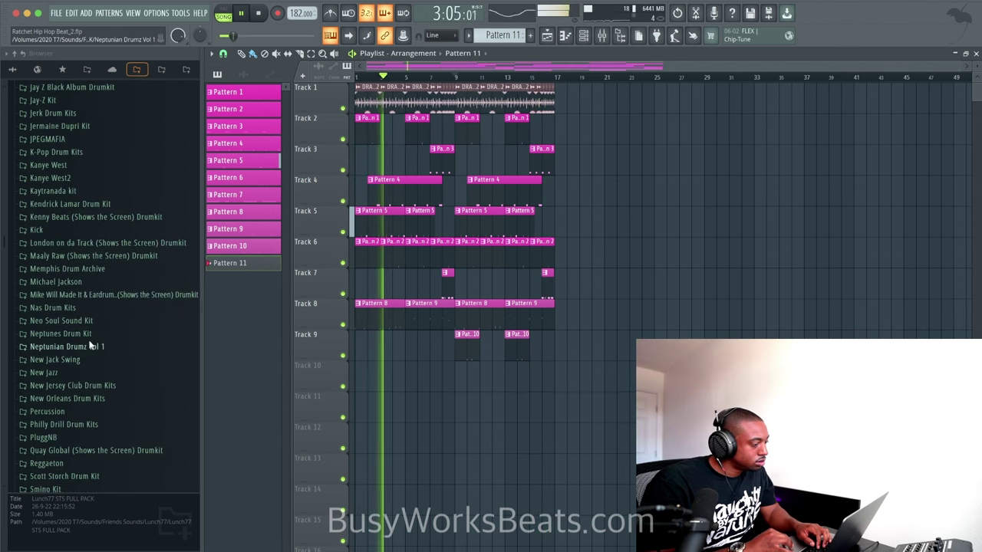
{"action": "left_click", "coordinate": [92, 398]}
{"action": "left_click", "coordinate": [91, 409]}
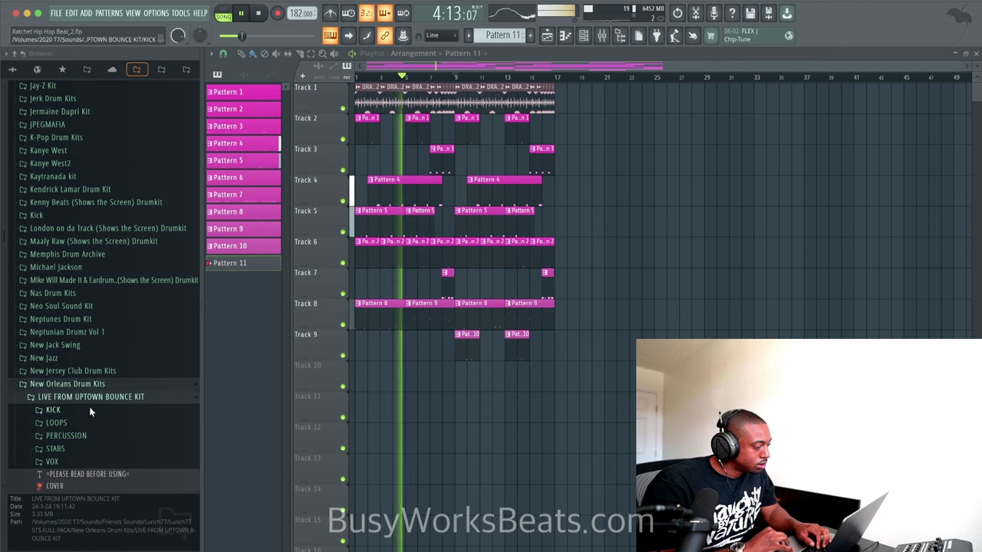
{"action": "scroll", "coordinate": [91, 388], "scroll_direction": "down", "scroll_amount": 4}
{"action": "left_click", "coordinate": [102, 319]}
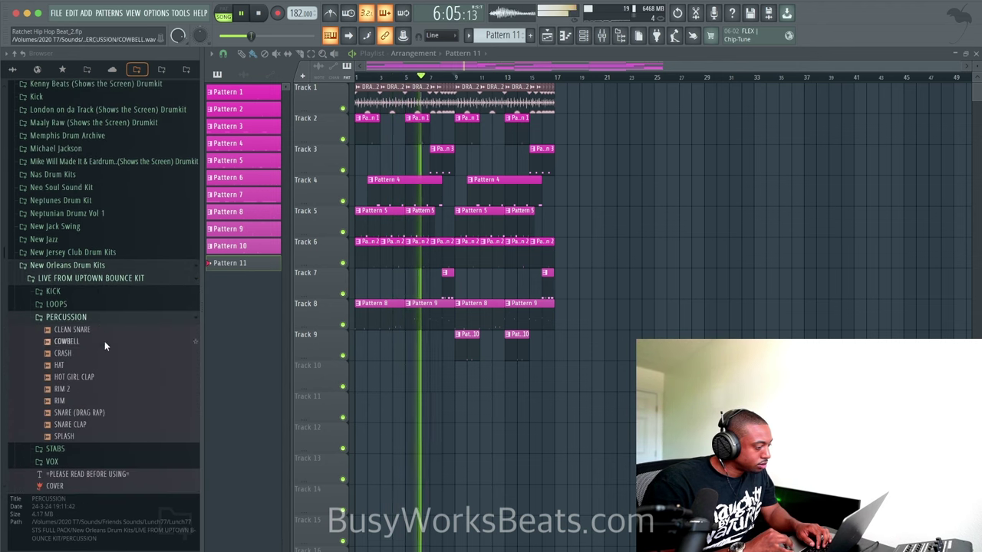
Audition the HOT GIRL CLAP, RIM 2 and SPLASH samples.
{"action": "left_click", "coordinate": [98, 377]}
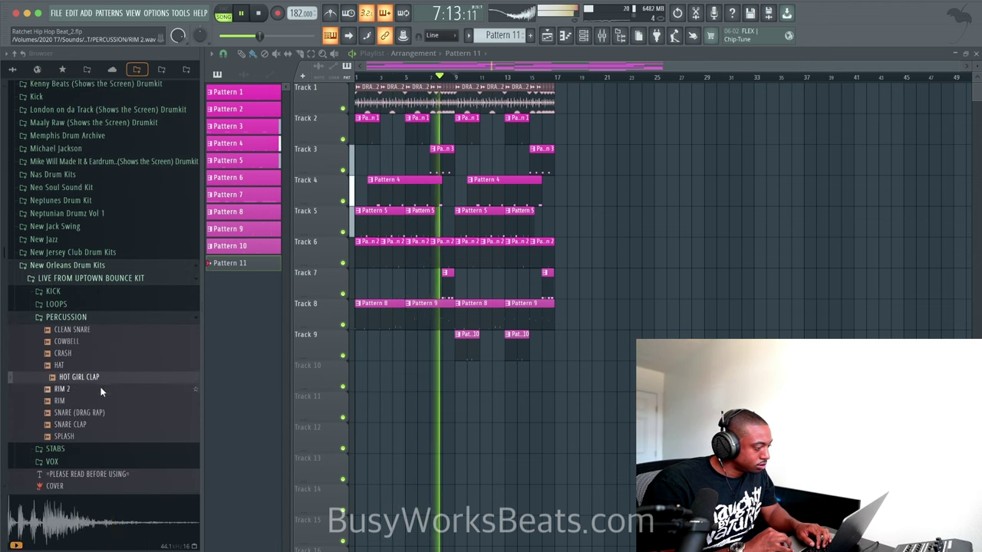
{"action": "left_click", "coordinate": [101, 390]}
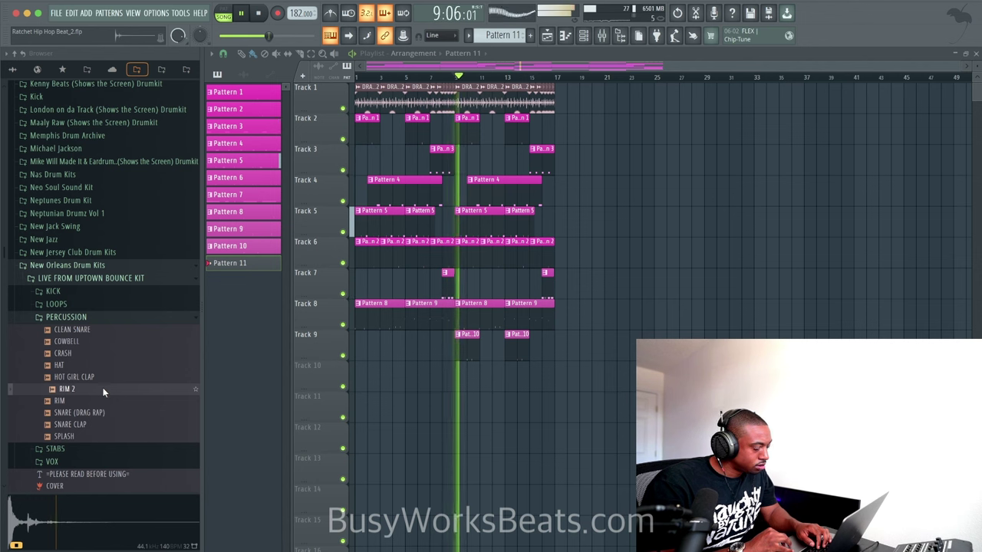
{"action": "left_click", "coordinate": [96, 436]}
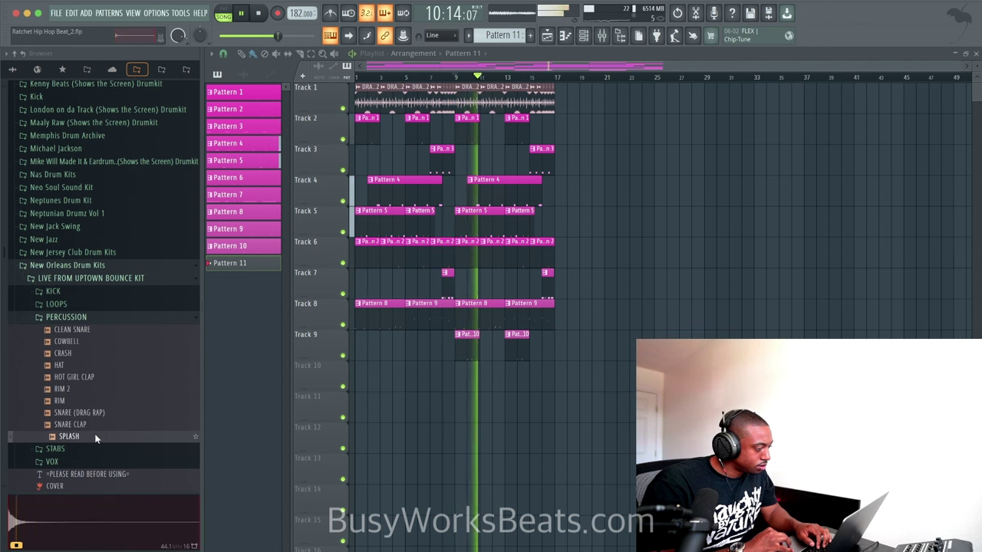
Load SPLASH into a new channel routed to mixer track 14, and add hits on steps 5 and 13 of Pattern 11.
{"action": "right_click", "coordinate": [96, 437]}
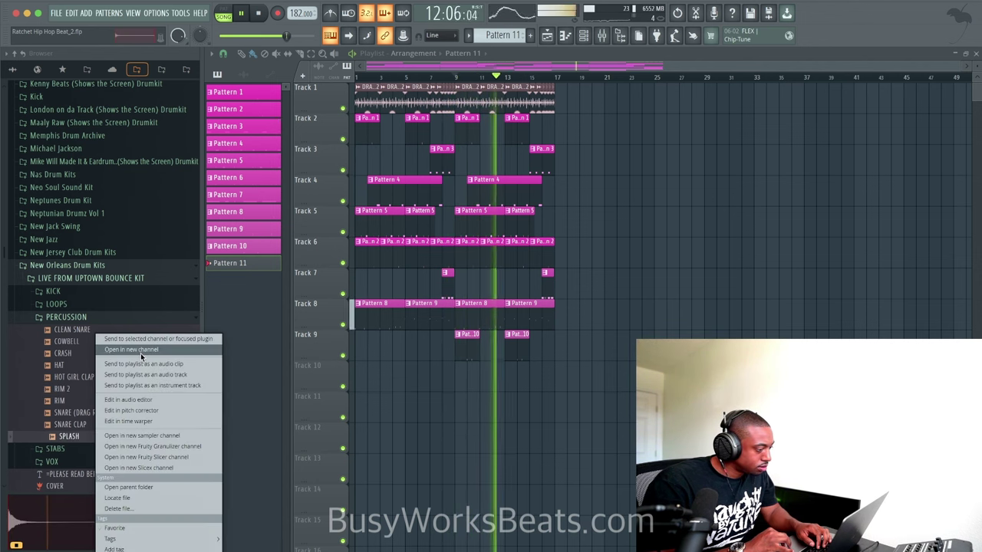
{"action": "left_click", "coordinate": [141, 351]}
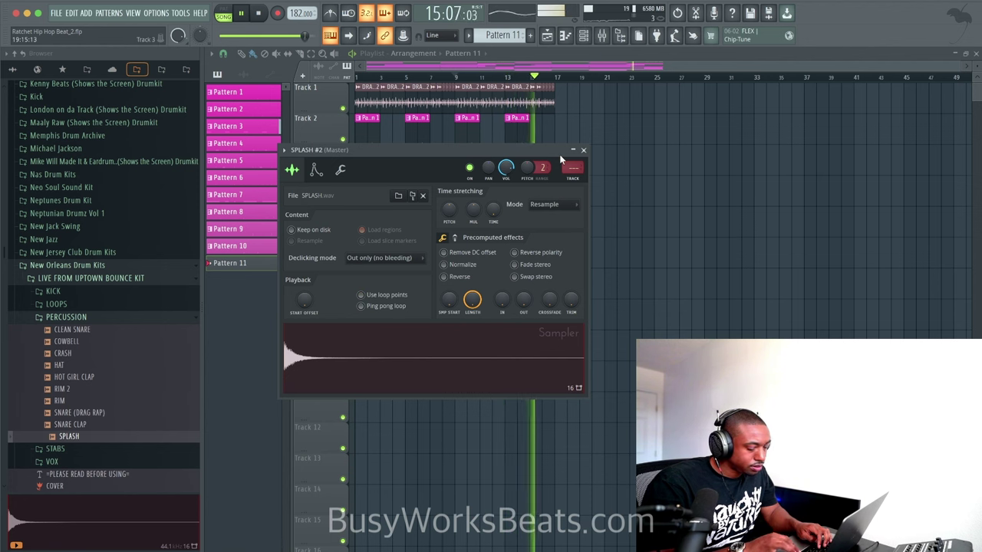
{"action": "key", "text": "ctrl+l"}
{"action": "left_click", "coordinate": [585, 36]}
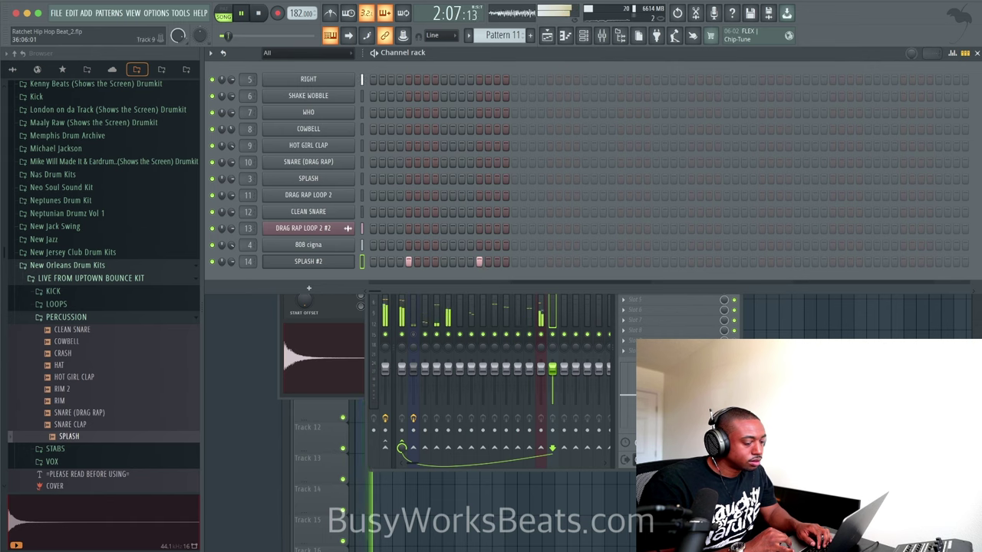
Paint Pattern 11 clips on Track 10 across bars 9 to 16, and remove the second Pattern 4 clip from Track 4.
{"action": "left_click", "coordinate": [796, 345]}
{"action": "left_click_drag", "start_coordinate": [458, 372], "coordinate": [546, 374]}
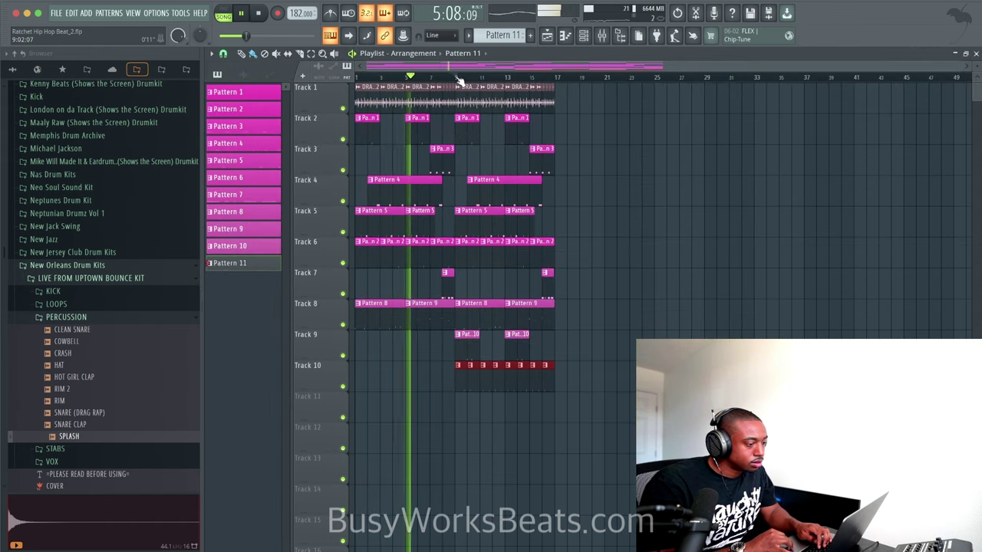
{"action": "right_click", "coordinate": [493, 202]}
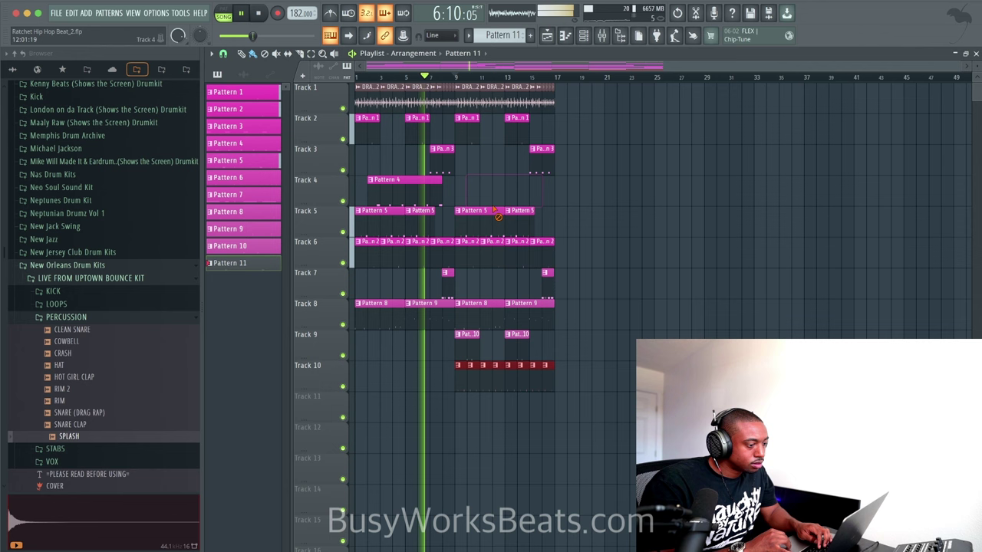
Lower the SPLASH #2 mixer track's volume to 74% (-6.1 dB).
{"action": "left_click", "coordinate": [584, 37]}
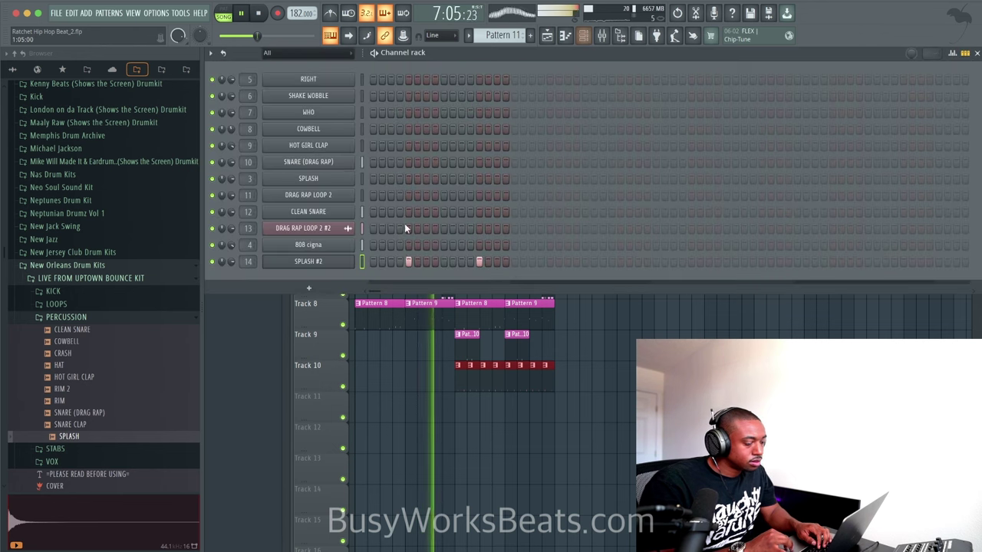
{"action": "left_click", "coordinate": [605, 35]}
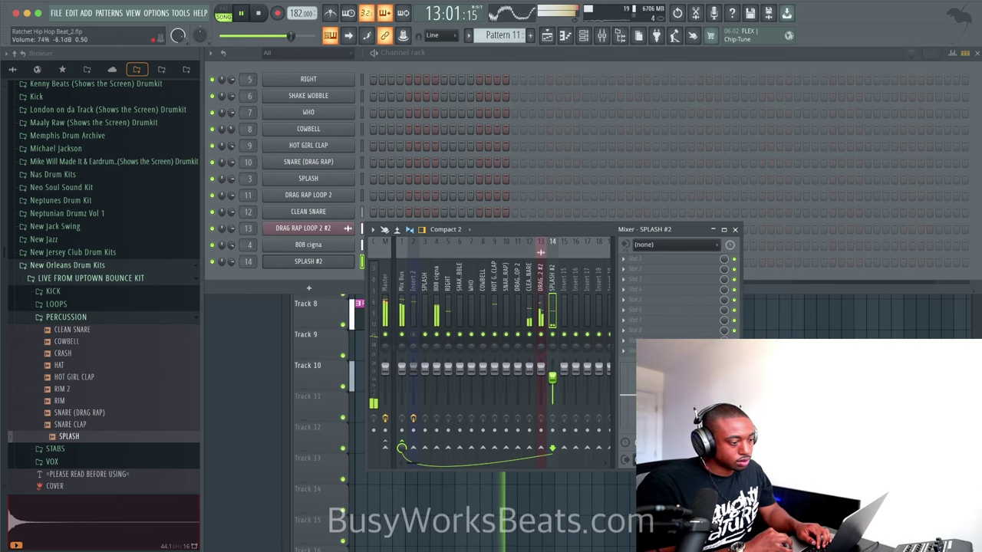
{"action": "left_click", "coordinate": [547, 36]}
Examine the envelope settings and miscellaneous functions of the SPLASH #2 channel, and play the song from bar 9.
{"action": "left_click", "coordinate": [584, 36]}
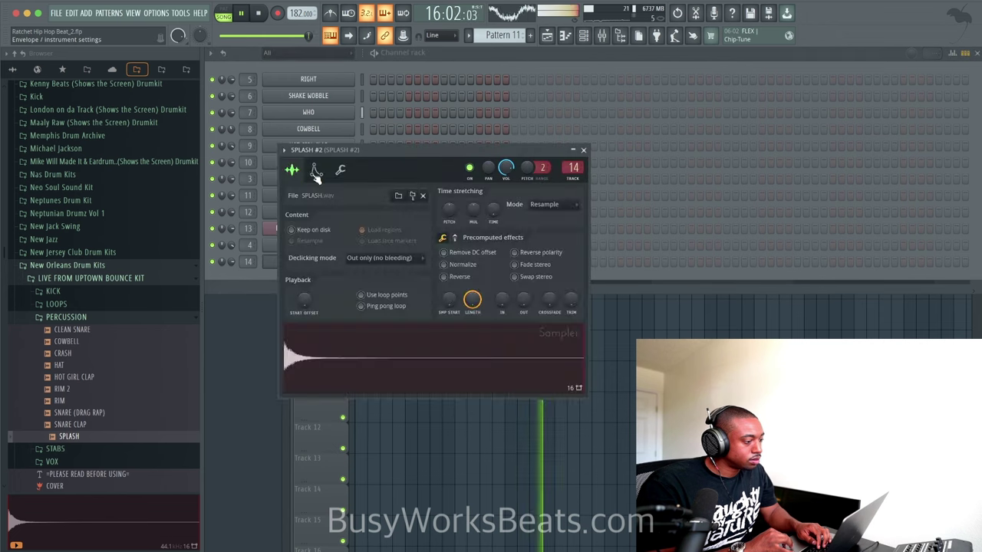
{"action": "left_click", "coordinate": [316, 172]}
{"action": "left_click", "coordinate": [340, 172]}
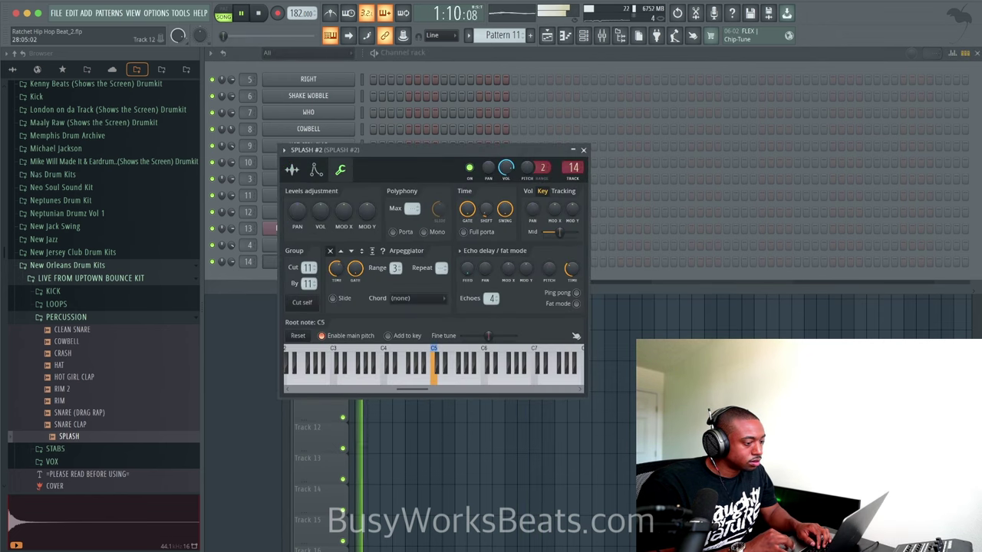
{"action": "right_click", "coordinate": [696, 427]}
{"action": "left_click", "coordinate": [457, 75]}
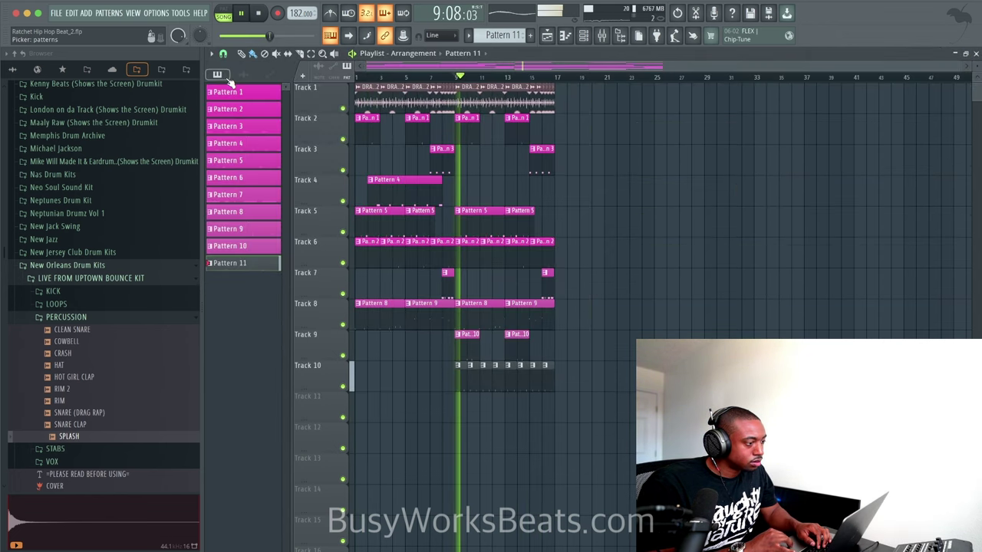
Recolor the DRAG RAP LOOP 2 #2 audio clip magenta to match the patterns.
{"action": "left_click", "coordinate": [244, 74]}
{"action": "right_click", "coordinate": [245, 90]}
{"action": "left_click", "coordinate": [280, 135]}
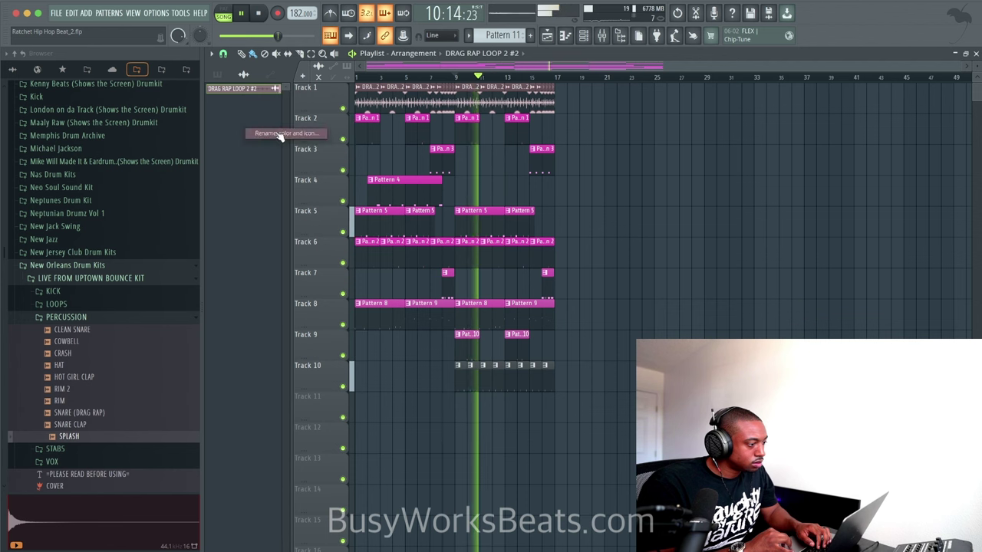
{"action": "left_click", "coordinate": [269, 124]}
{"action": "double_click", "coordinate": [323, 300]}
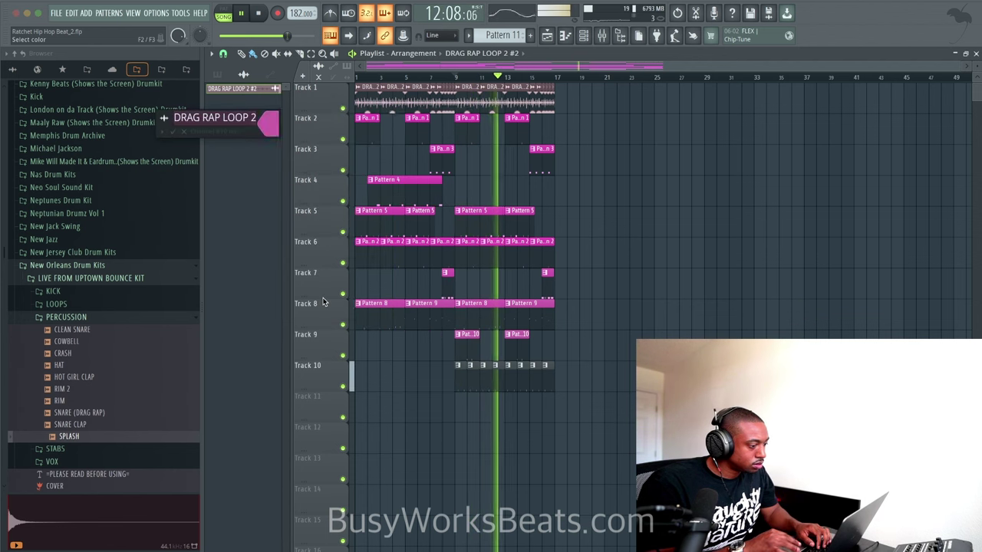
{"action": "key", "text": "Return"}
Check the gate and shift time settings of the SPLASH #2 channel, and close its window.
{"action": "left_click", "coordinate": [583, 36]}
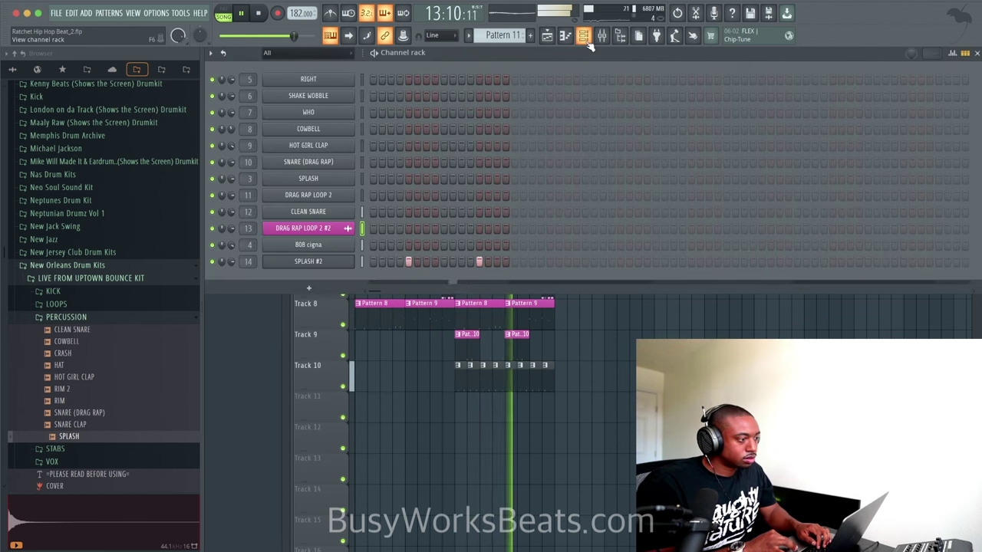
{"action": "left_click", "coordinate": [300, 262]}
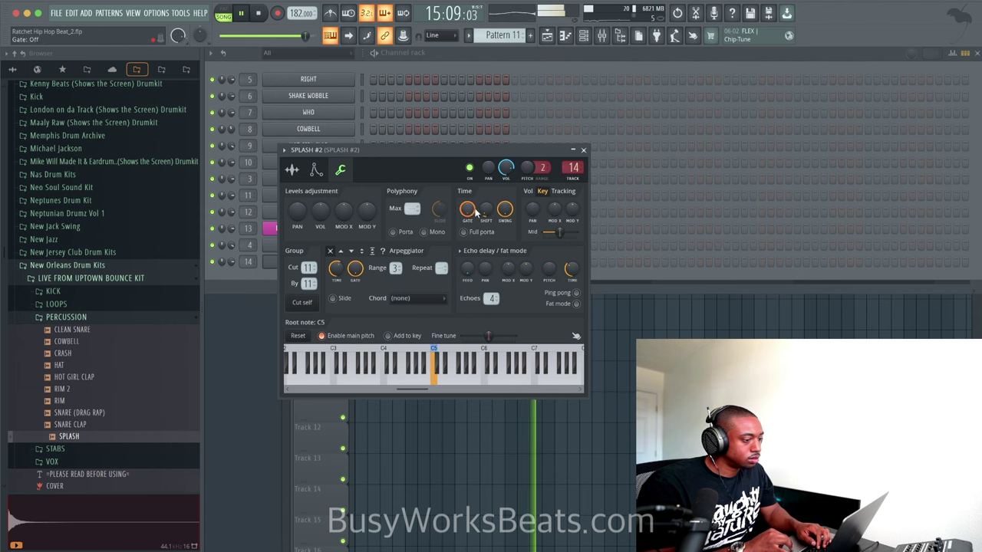
{"action": "left_click", "coordinate": [583, 151]}
{"action": "key", "text": "F6"}
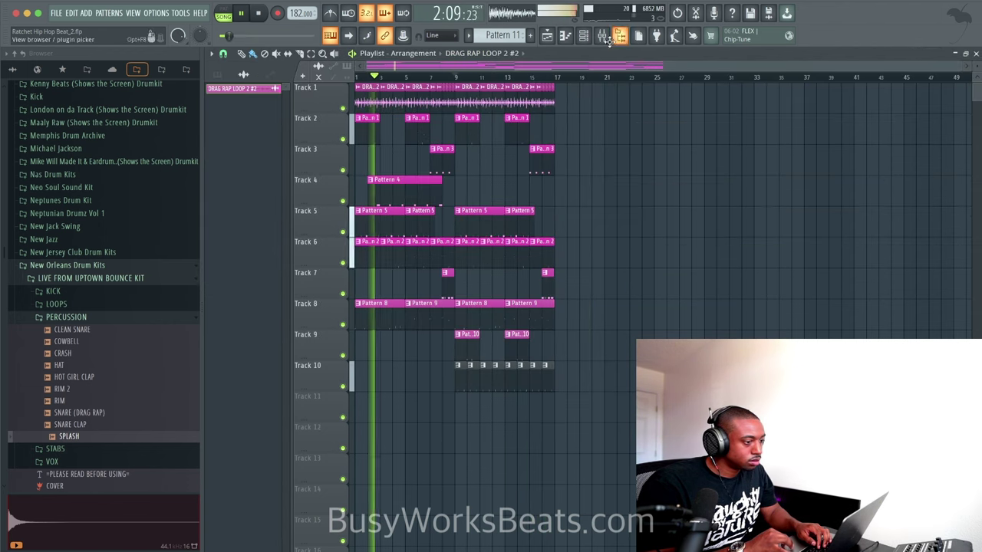
Create another empty pattern after Pattern 11 using the first free slot, and return to the playlist.
{"action": "left_click", "coordinate": [583, 38]}
{"action": "right_click", "coordinate": [511, 38]}
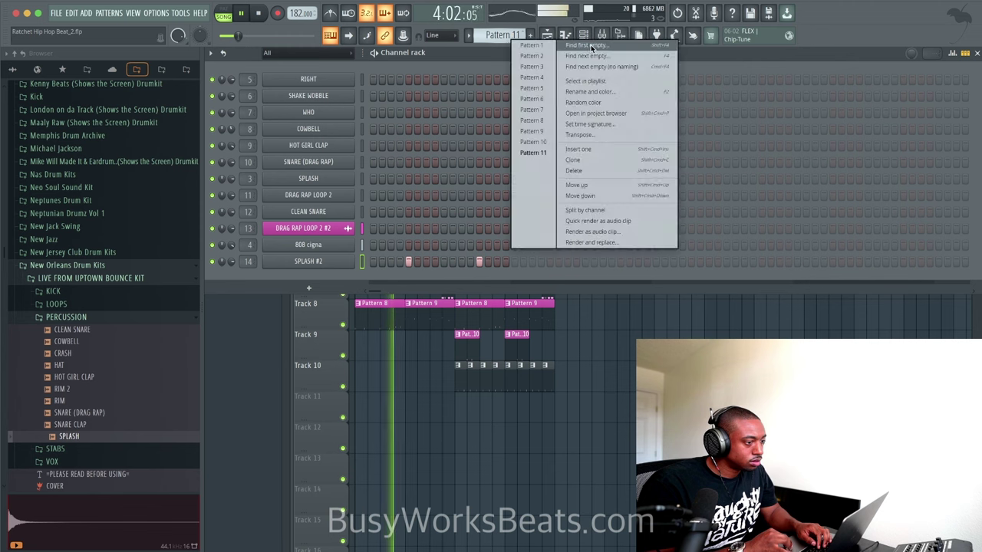
{"action": "left_click", "coordinate": [590, 46]}
{"action": "key", "text": "Return"}
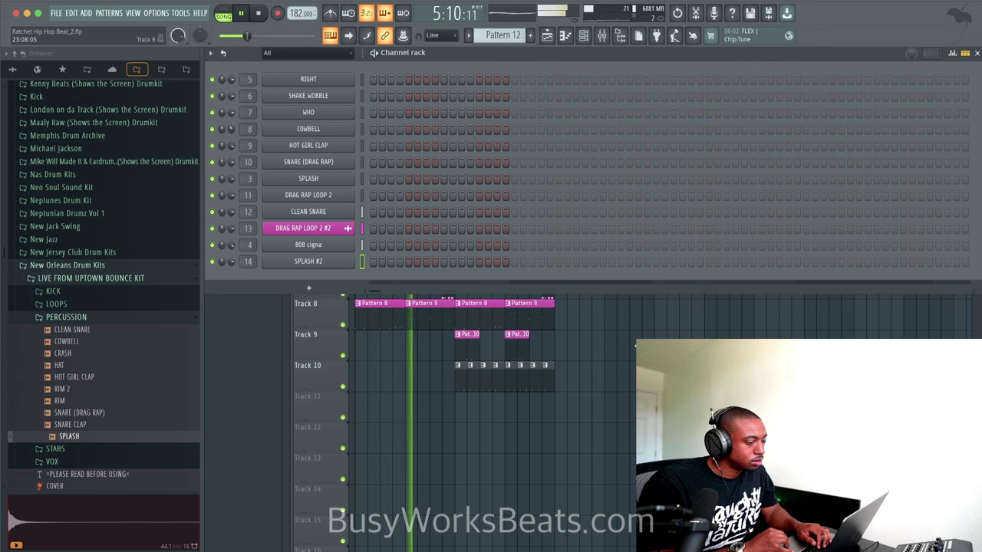
{"action": "key", "text": "F6"}
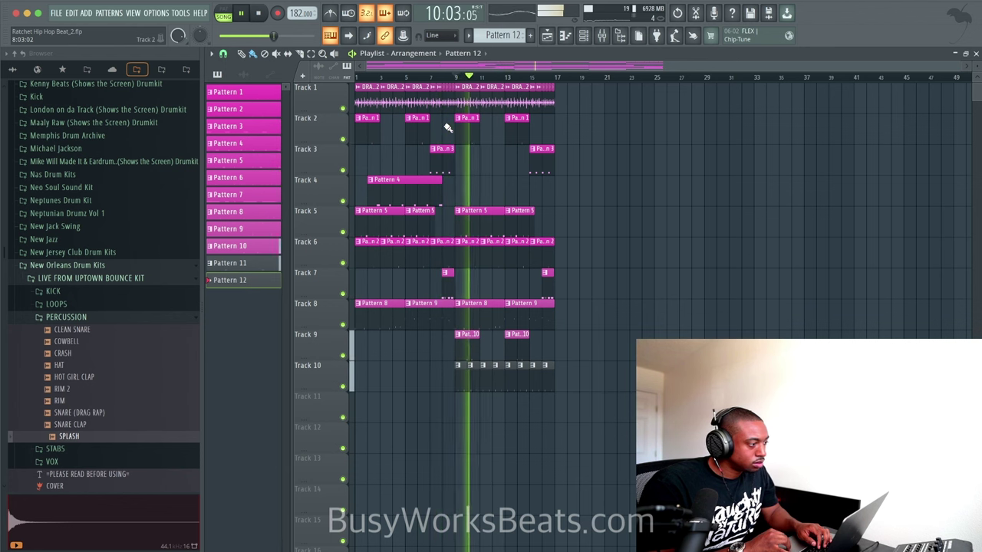
Browse the LOOPS folder of the LIVE FROM UPTOWN BOUNCE KIT and audition BOUNCE DRUM LOOP 7 and BOUNCE DRUM LOOP 6.
{"action": "left_click", "coordinate": [82, 319]}
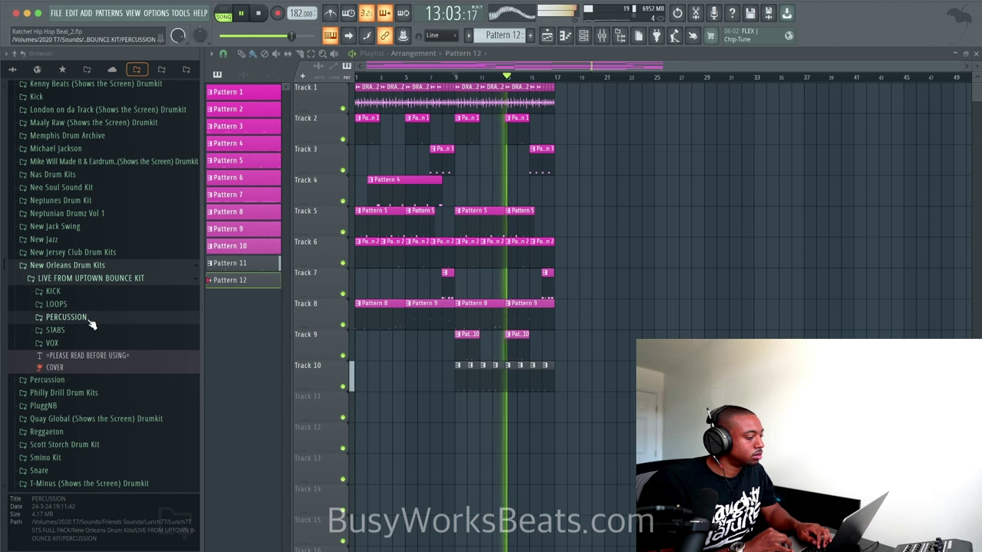
{"action": "left_click", "coordinate": [56, 304]}
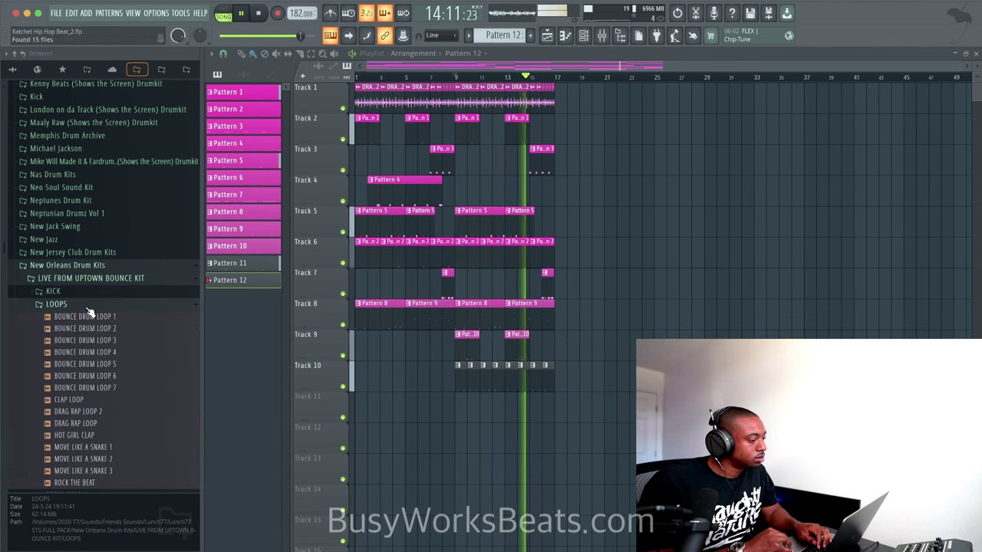
{"action": "scroll", "coordinate": [100, 322], "scroll_direction": "down", "scroll_amount": 3}
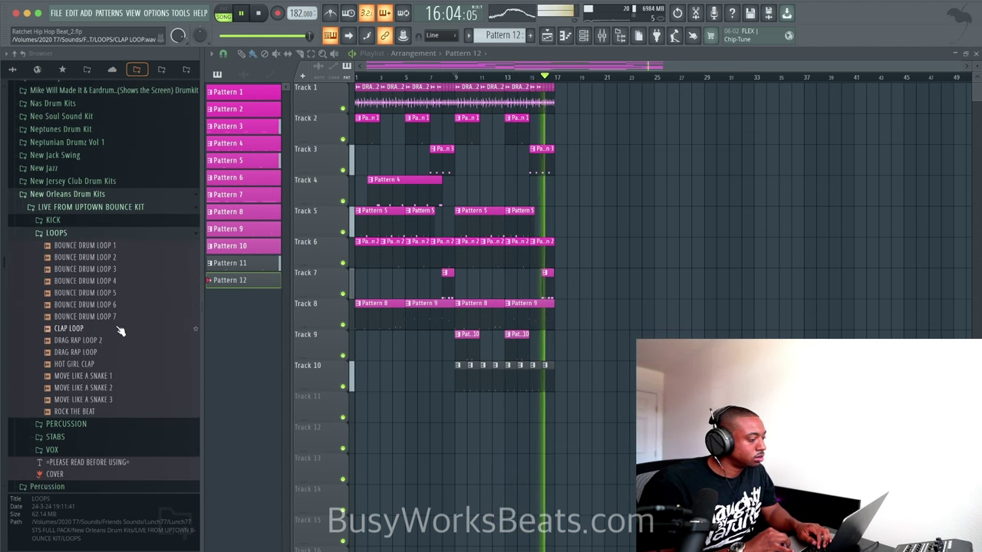
{"action": "left_click", "coordinate": [117, 317]}
{"action": "key", "text": "space"}
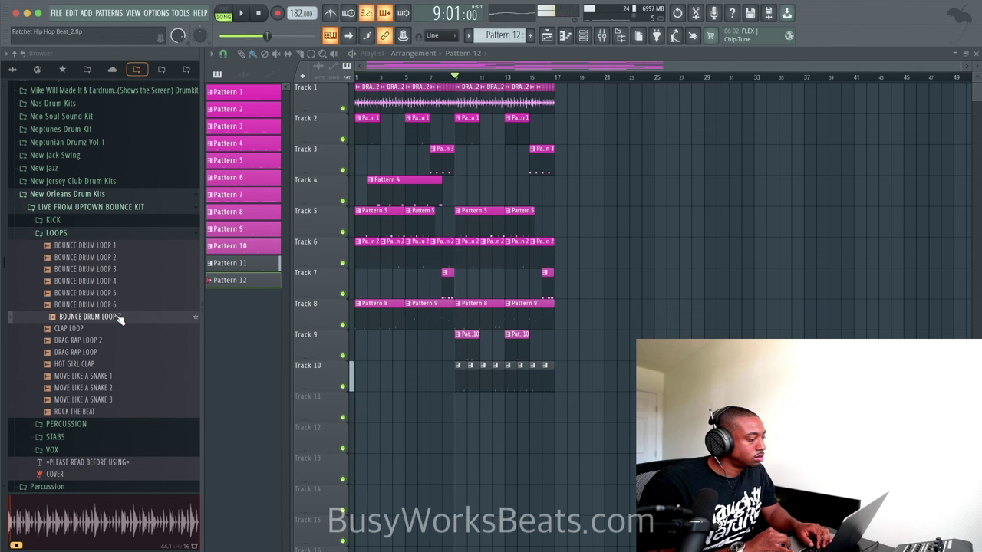
{"action": "left_click", "coordinate": [119, 305]}
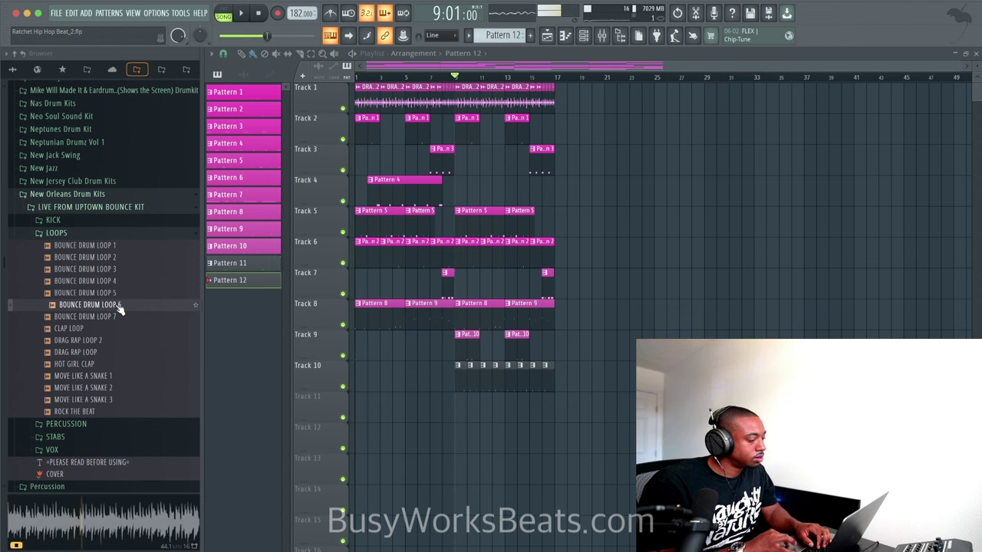
Place BOUNCE DRUM LOOP 6 on Track 11, keep only its part over bars 15 and 16, and clear Patterns 2, 3 and 7 from those bars.
{"action": "left_click_drag", "start_coordinate": [119, 306], "coordinate": [460, 407]}
{"action": "key", "text": "space"}
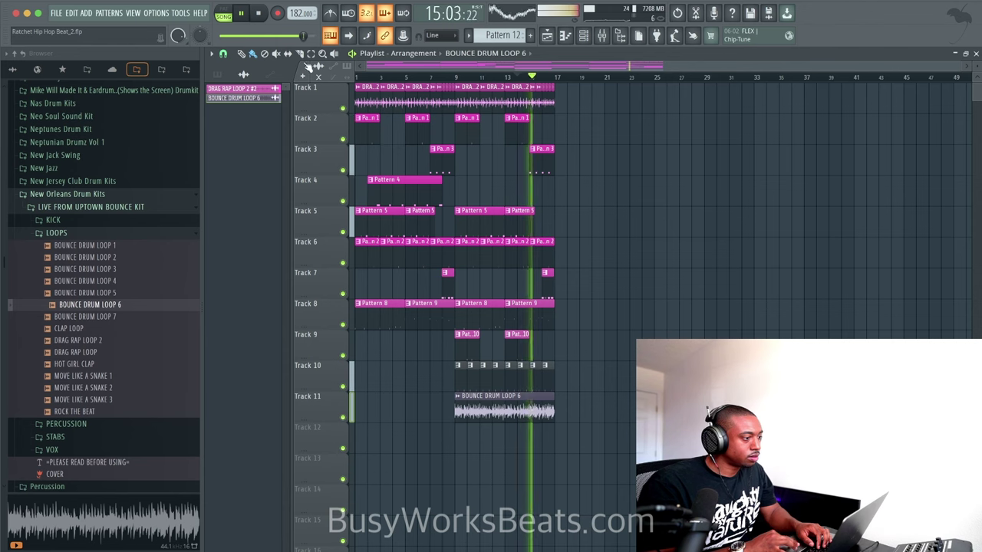
{"action": "scroll", "coordinate": [543, 298], "scroll_direction": "up", "scroll_amount": 2}
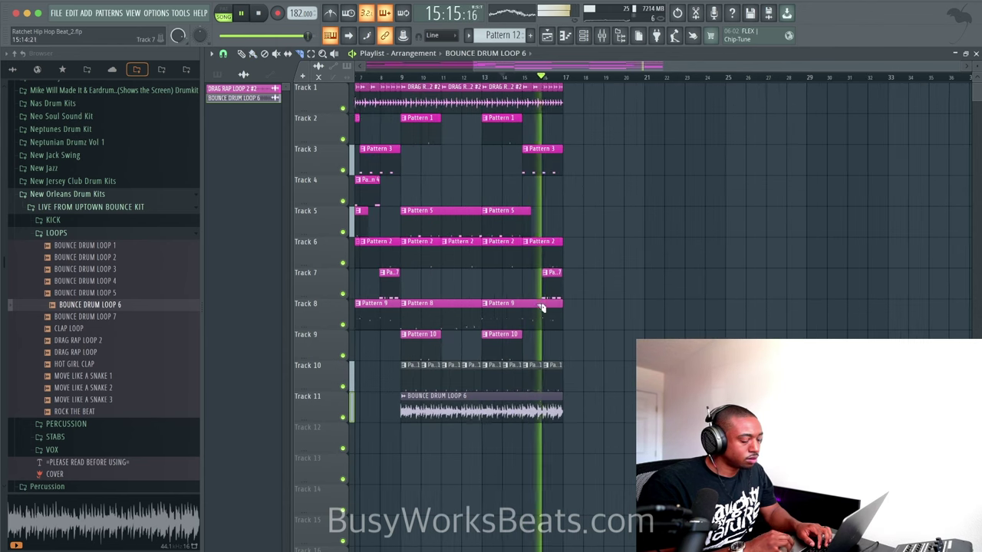
{"action": "left_click", "coordinate": [506, 406]}
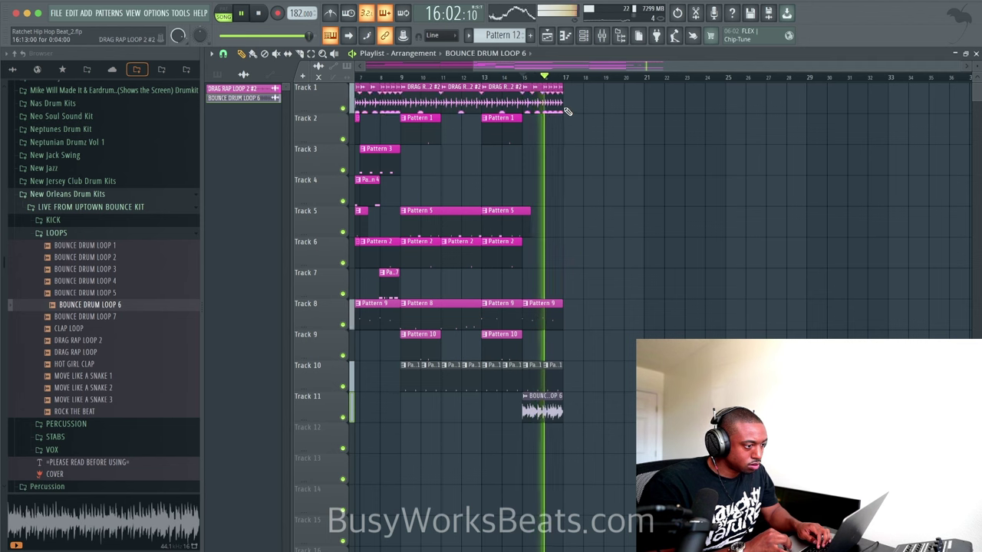
Try to change the DRAG RAP loop slices at the end of Track 1, and undo the edits.
{"action": "key", "text": "ctrl+z"}
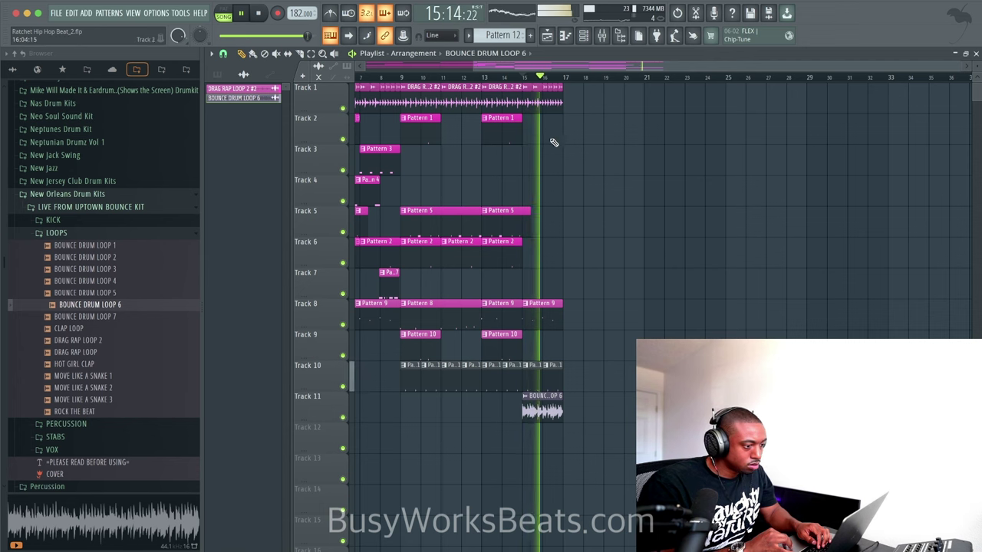
{"action": "left_click_drag", "start_coordinate": [561, 105], "coordinate": [544, 104]}
{"action": "key", "text": "ctrl+z"}
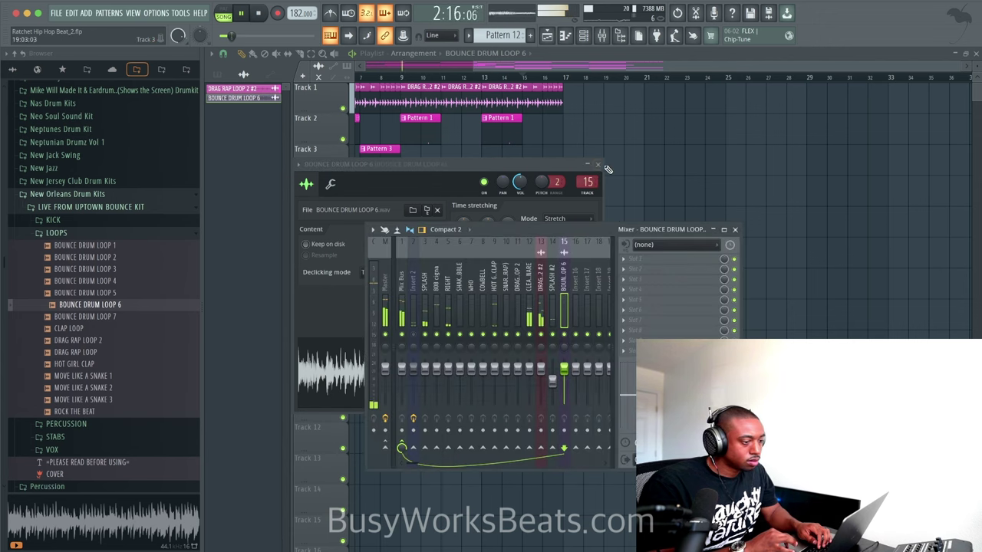
Load StandardCLIP into the first effect slot of the Mix Bus mixer track.
{"action": "left_click", "coordinate": [599, 165]}
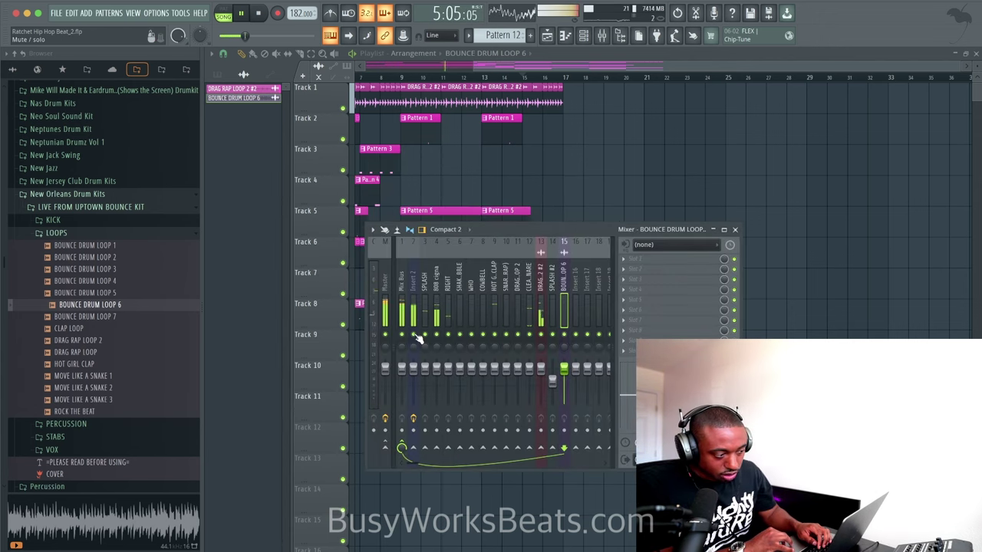
{"action": "left_click", "coordinate": [622, 35]}
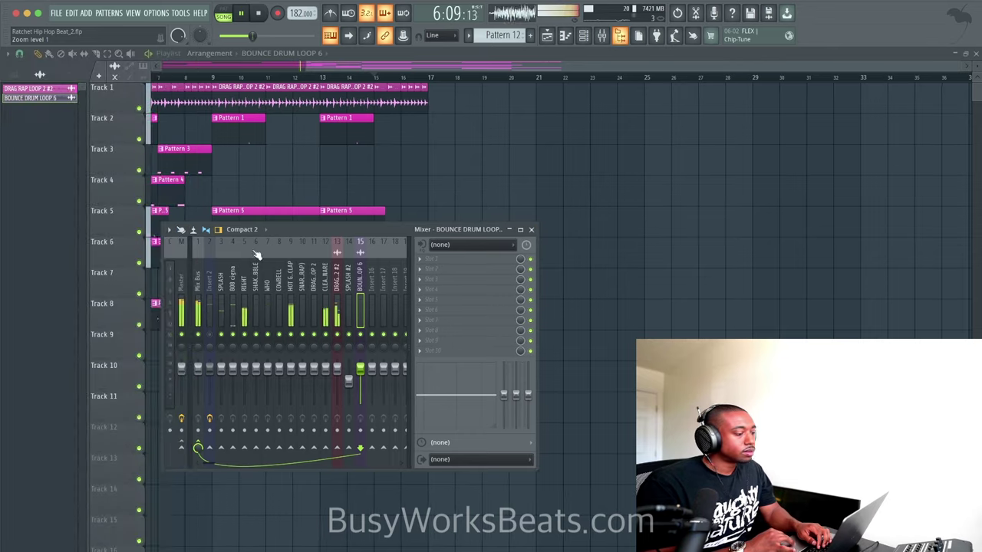
{"action": "left_click", "coordinate": [202, 275]}
{"action": "left_click", "coordinate": [423, 257]}
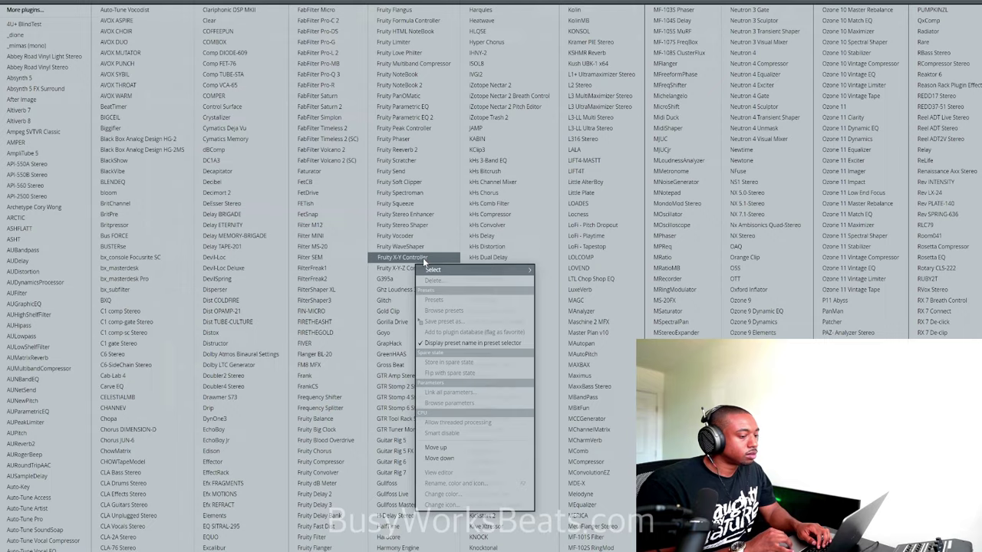
{"action": "scroll", "coordinate": [537, 171], "scroll_direction": "right", "scroll_amount": 1}
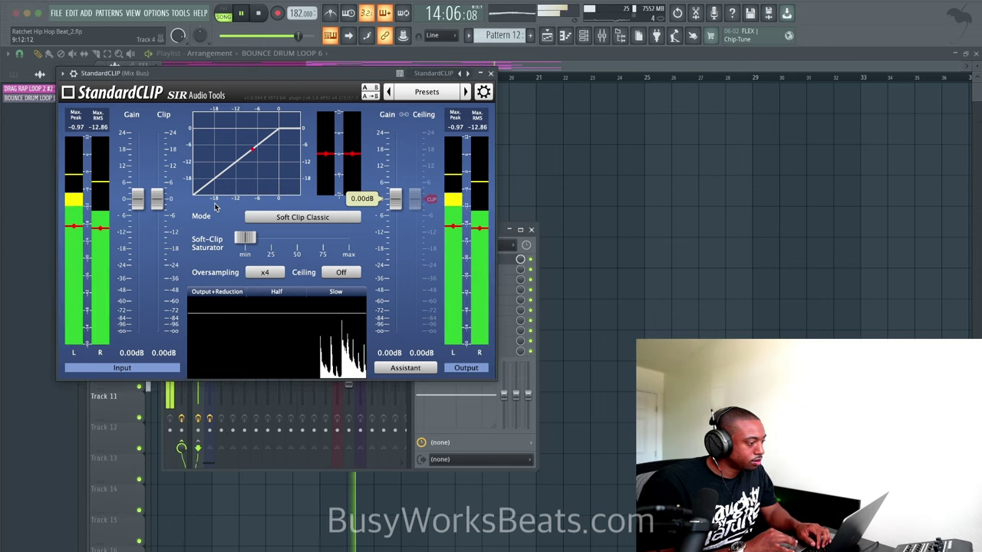
Set StandardCLIP to Soft Clip Pro with 3.40 dB input gain, a -2.80 dB clip level and 21% saturation.
{"action": "left_click_drag", "start_coordinate": [160, 207], "coordinate": [137, 188]}
{"action": "left_click", "coordinate": [300, 217]}
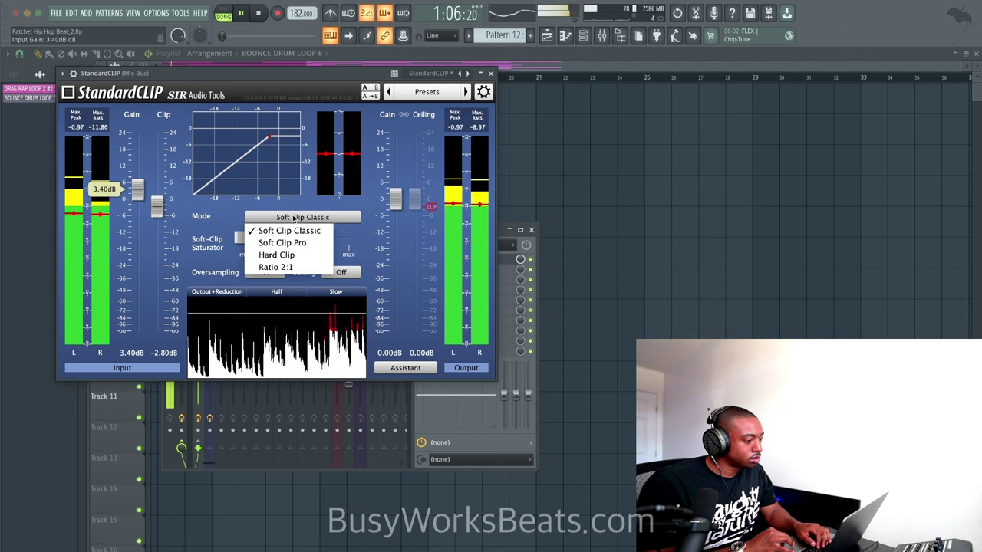
{"action": "left_click", "coordinate": [283, 242]}
{"action": "left_click_drag", "start_coordinate": [244, 237], "coordinate": [267, 240]}
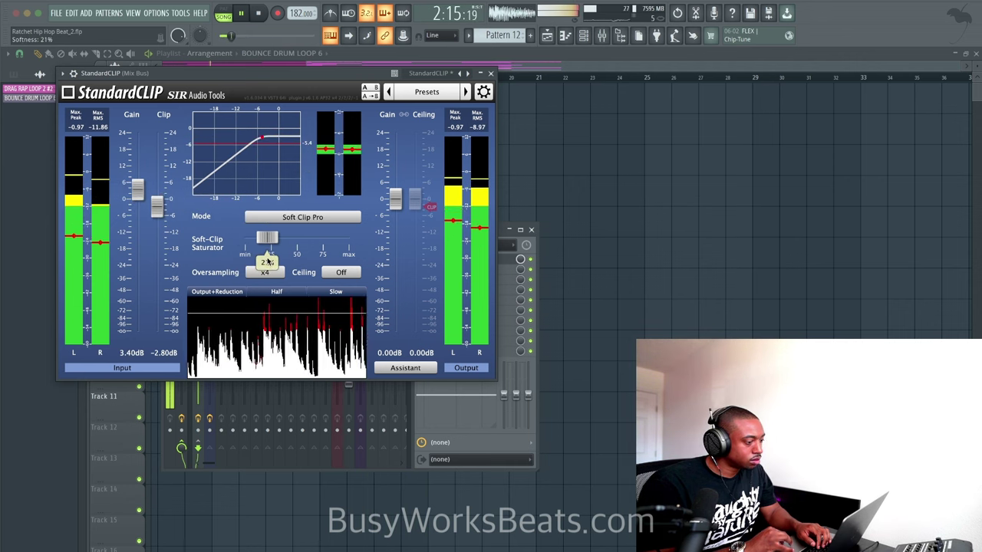
Set StandardCLIP's oversampling to x8 and its input gain to 1.80 dB, and close the plugin.
{"action": "left_click", "coordinate": [264, 273]}
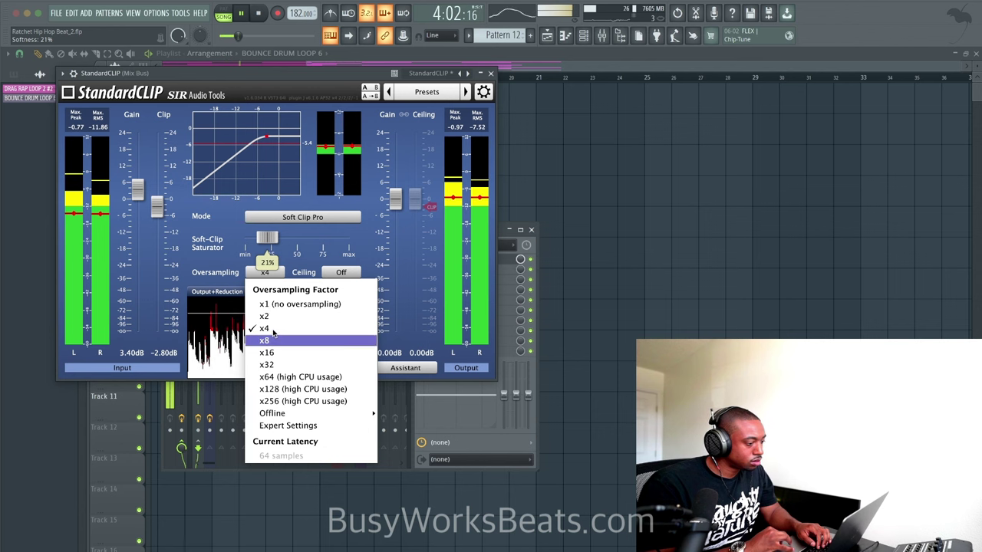
{"action": "left_click", "coordinate": [270, 340]}
{"action": "left_click_drag", "start_coordinate": [137, 191], "coordinate": [138, 195]}
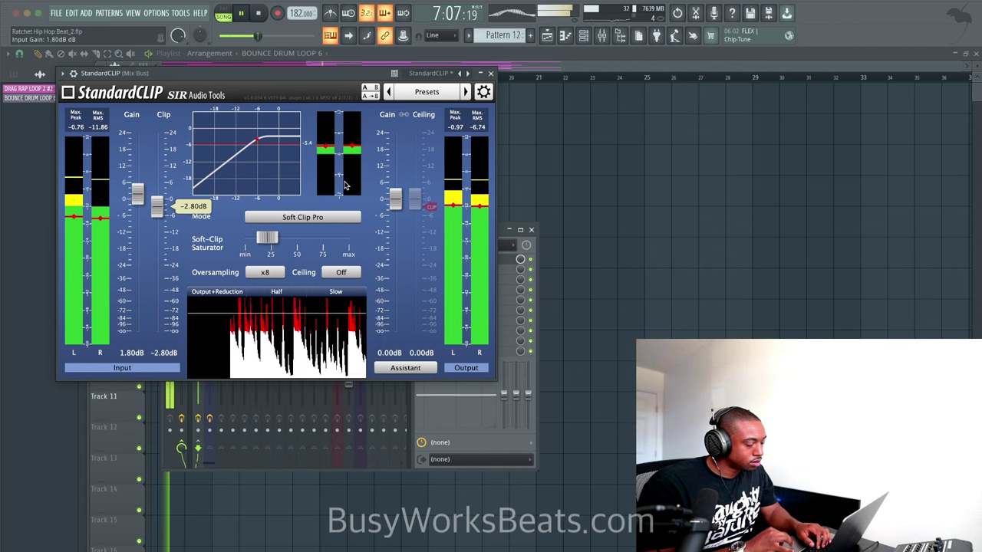
{"action": "left_click", "coordinate": [491, 74]}
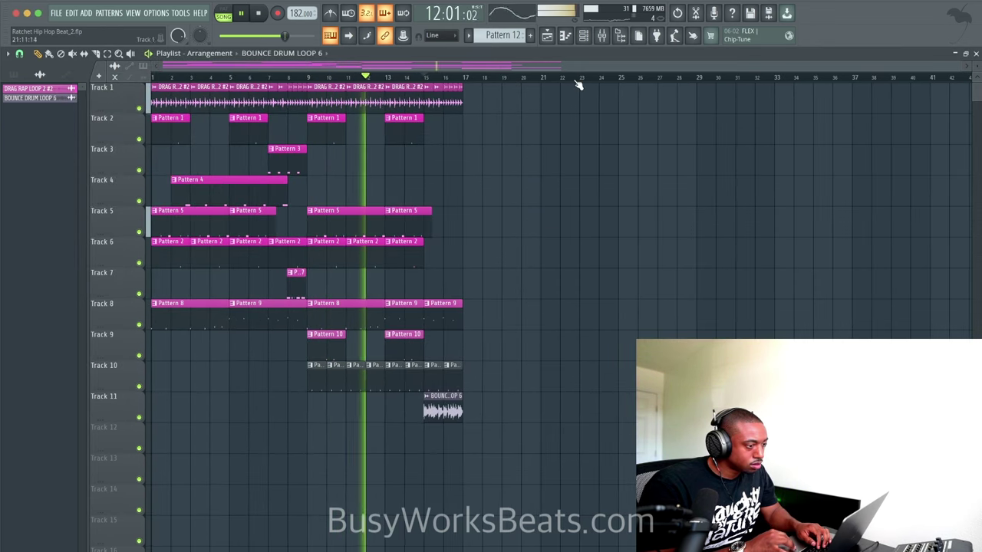
Filter the channel rack to audio channels, set a loop channel's volume to 69%, and return to the playlist.
{"action": "key", "text": "F6"}
{"action": "left_click", "coordinate": [85, 53]}
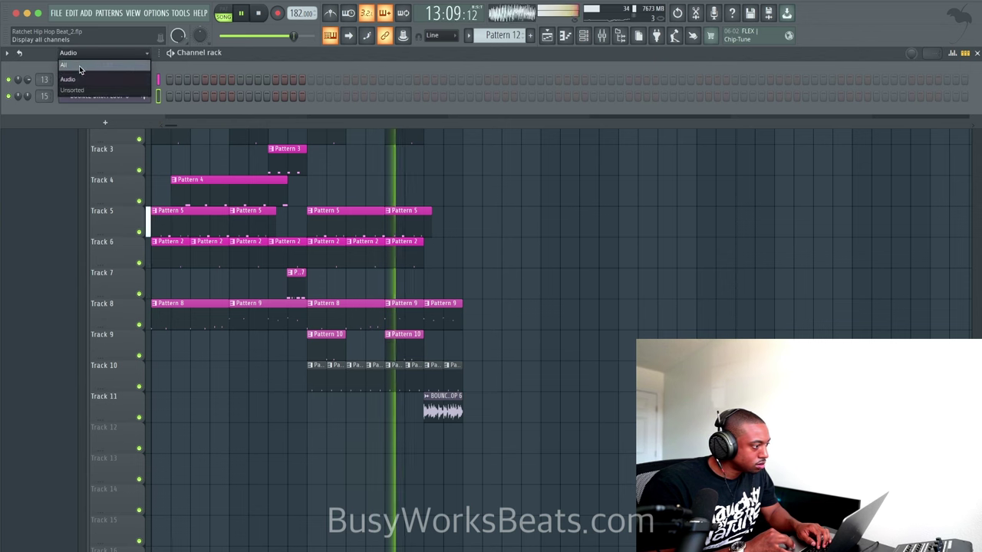
{"action": "left_click", "coordinate": [79, 65]}
{"action": "left_click", "coordinate": [82, 54]}
{"action": "left_click", "coordinate": [79, 75]}
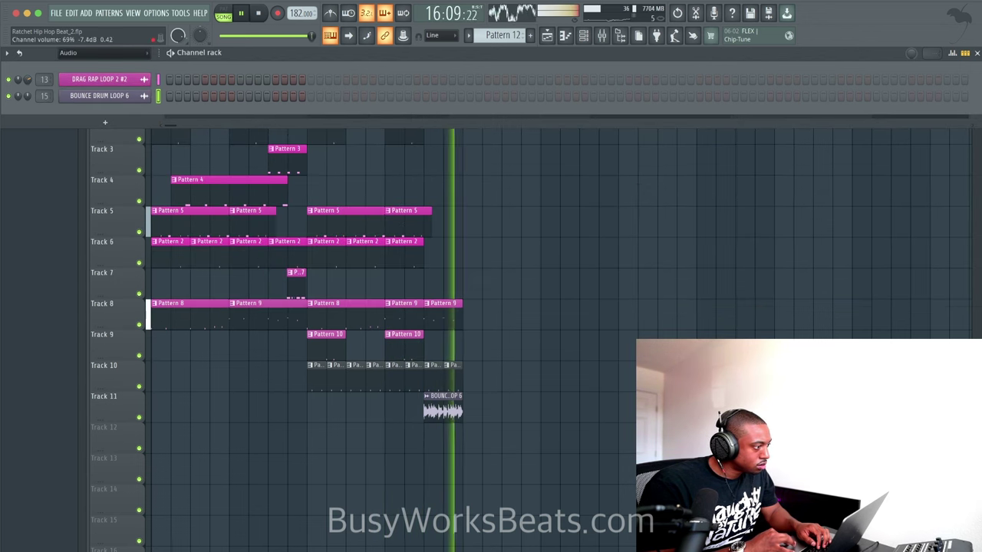
{"action": "key", "text": "F6"}
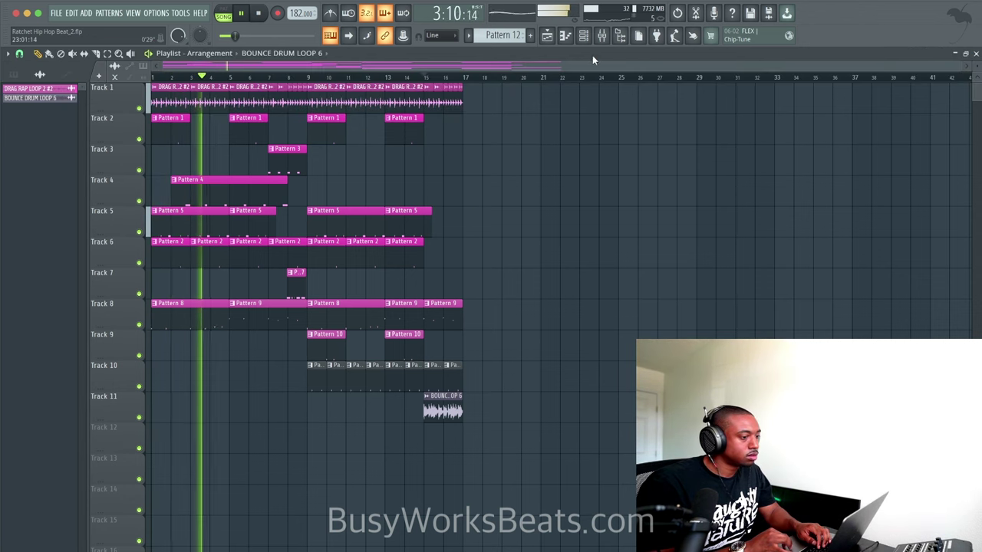
{"action": "key", "text": "F6"}
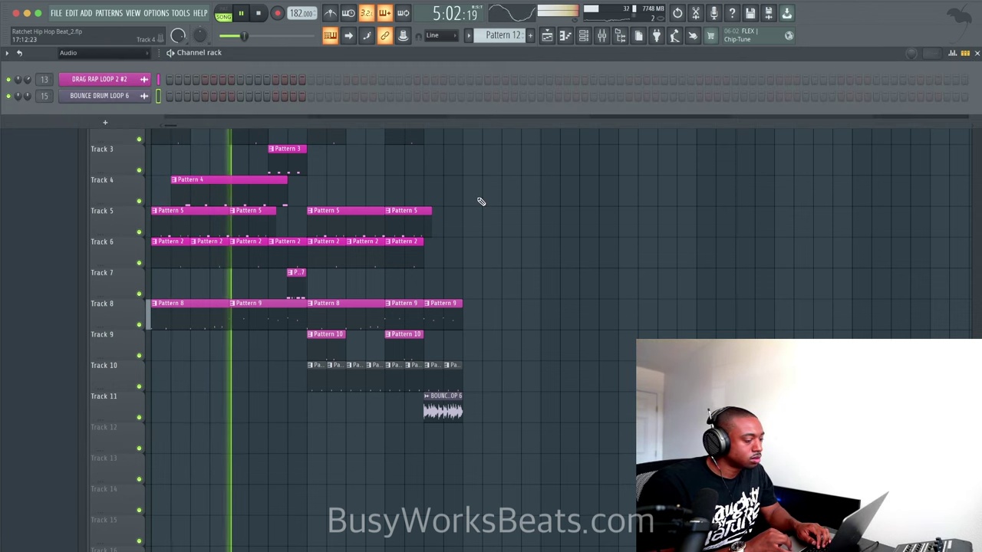
{"action": "key", "text": "F6"}
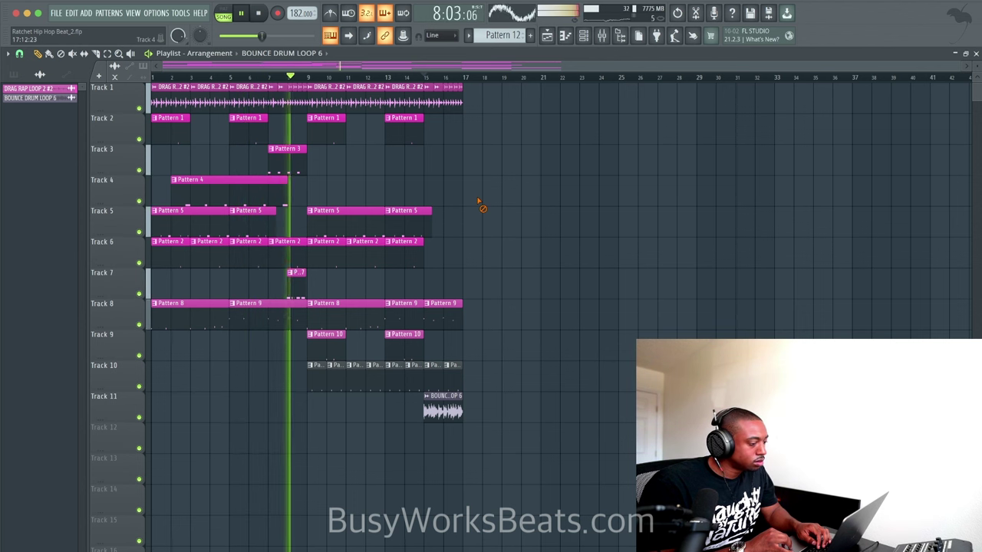
Add a Pattern 7 clip on Track 7 at bar 16 and save the project.
{"action": "left_click_drag", "start_coordinate": [345, 294], "coordinate": [448, 289]}
{"action": "left_click", "coordinate": [491, 316], "text": "ctrl"}
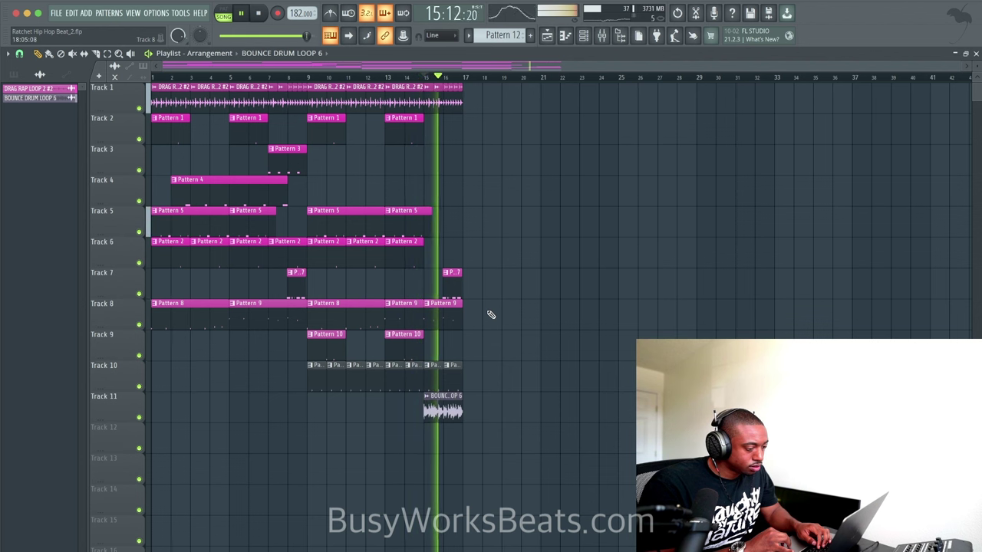
{"action": "key", "text": "ctrl+s"}
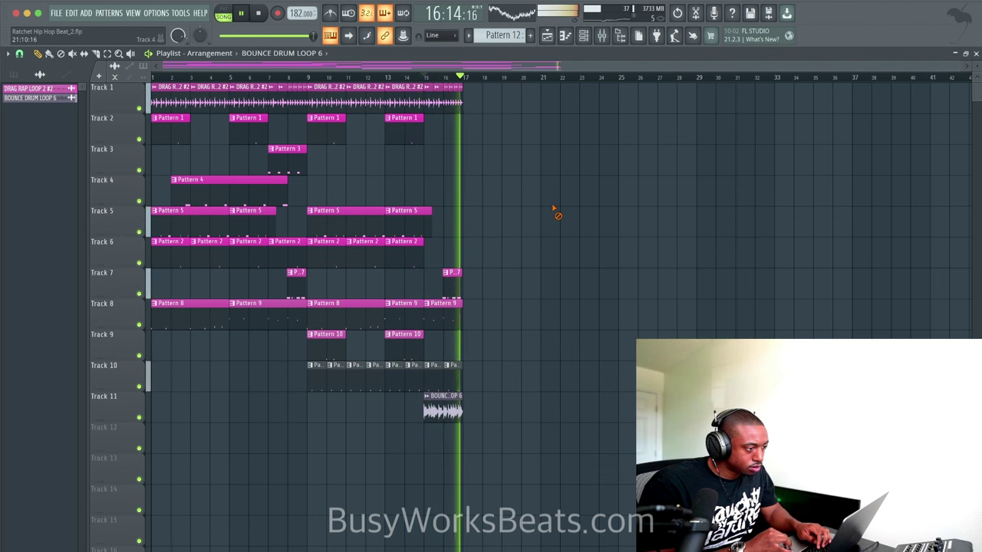
Show all channels in the channel rack and set the 808 cigna channel's time shift to 0:02.
{"action": "left_click", "coordinate": [601, 38]}
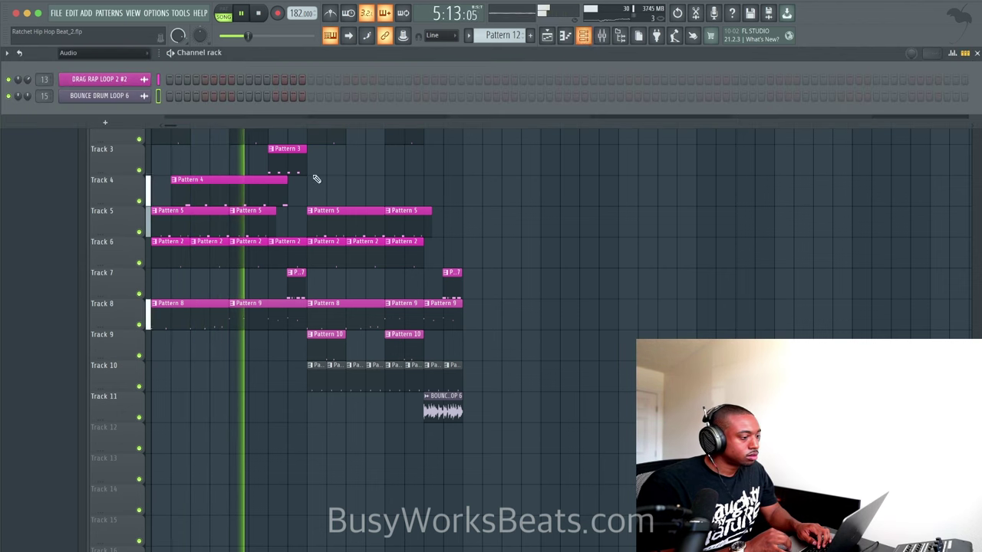
{"action": "left_click", "coordinate": [98, 51]}
{"action": "left_click", "coordinate": [98, 64]}
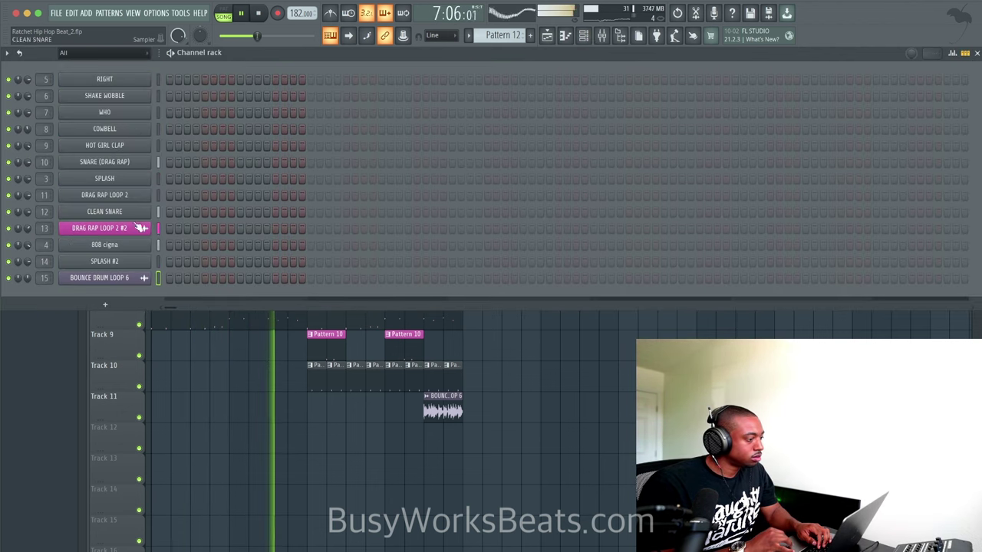
{"action": "left_click", "coordinate": [123, 245]}
{"action": "left_click", "coordinate": [136, 156]}
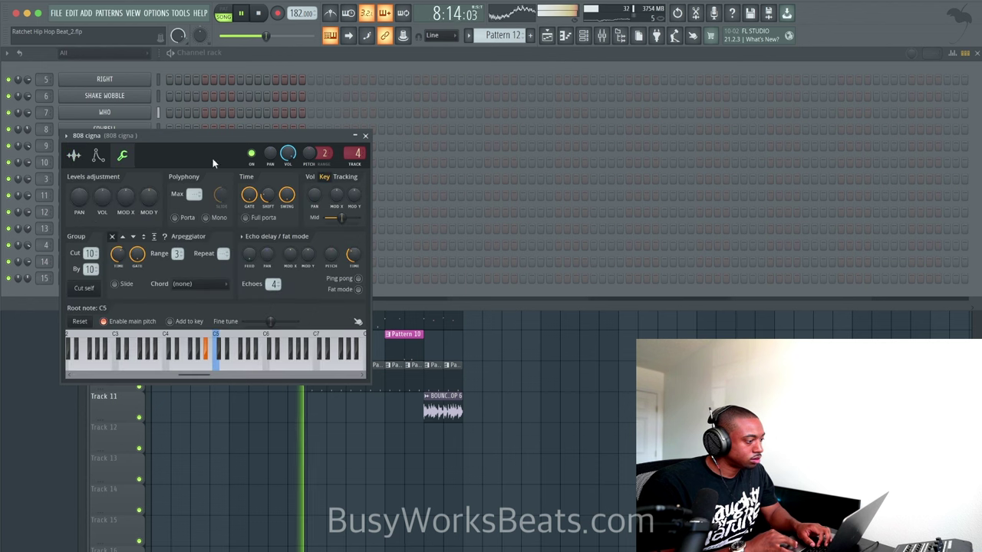
{"action": "left_click_drag", "start_coordinate": [263, 194], "coordinate": [271, 198]}
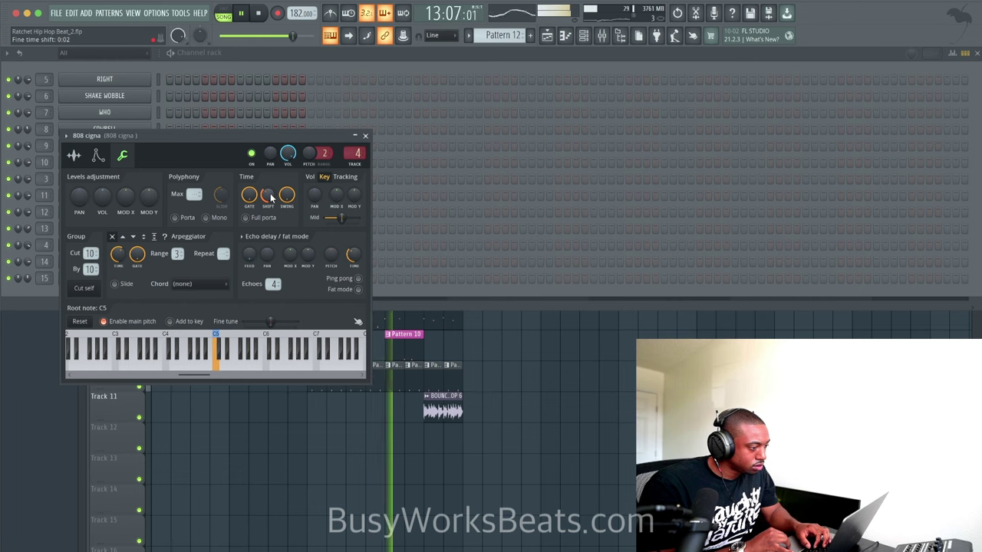
{"action": "right_click", "coordinate": [596, 394]}
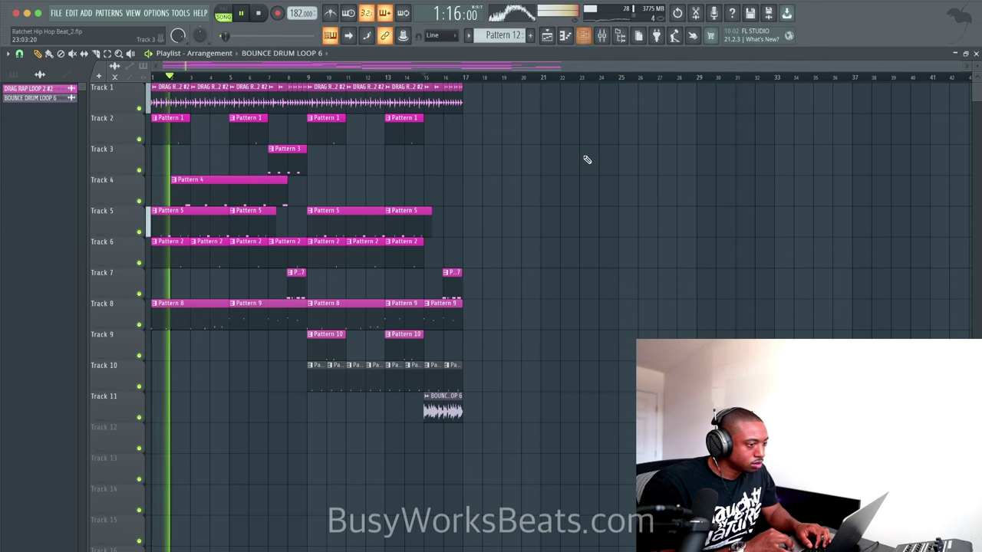
Reopen the 808 cigna channel settings to check its time shift, and close them.
{"action": "key", "text": "F6"}
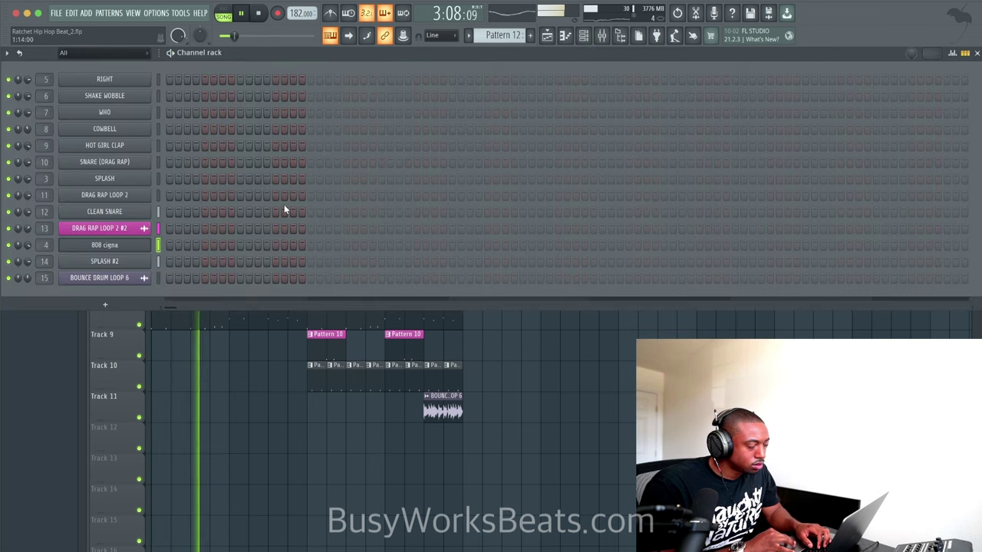
{"action": "key", "text": "F6"}
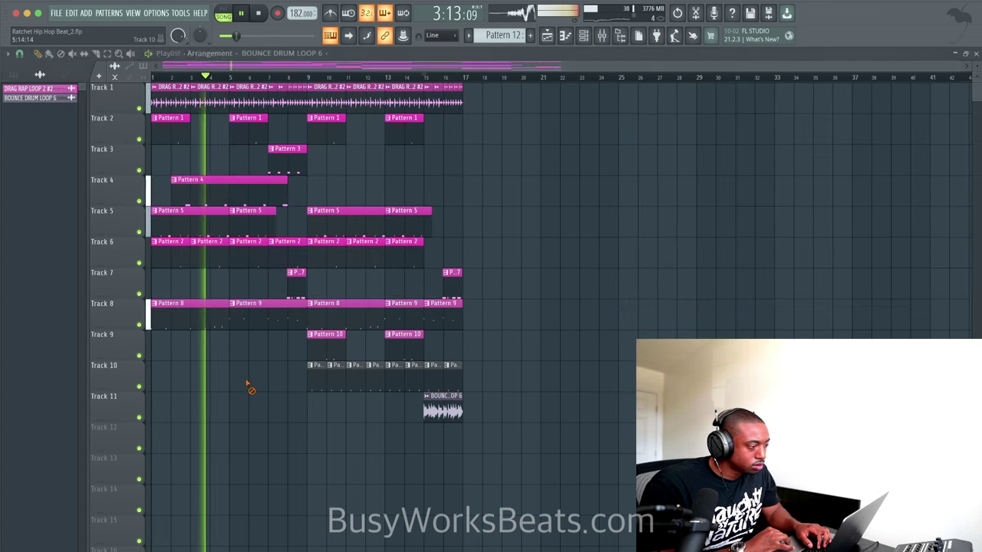
{"action": "left_click", "coordinate": [583, 35]}
{"action": "left_click", "coordinate": [139, 248]}
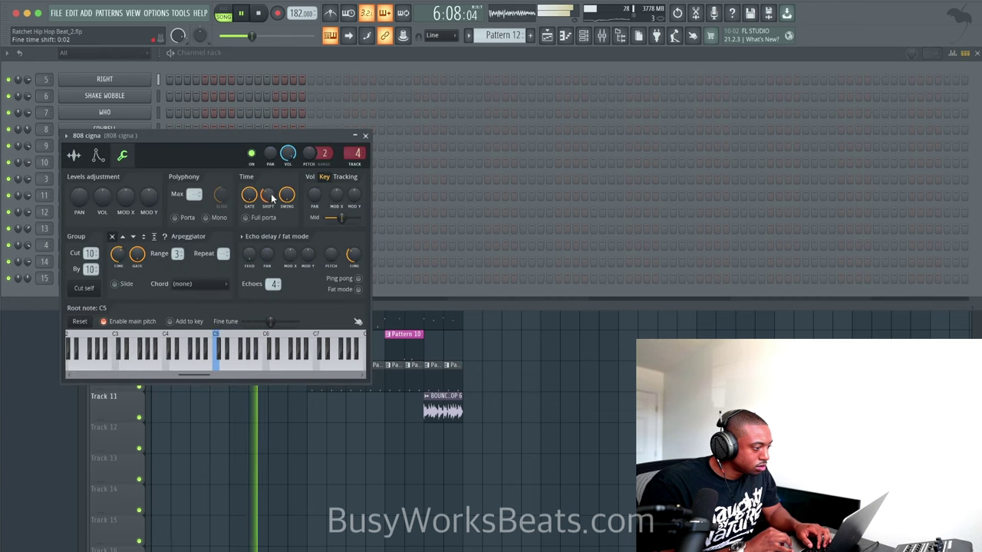
{"action": "left_click", "coordinate": [366, 137]}
{"action": "key", "text": "F6"}
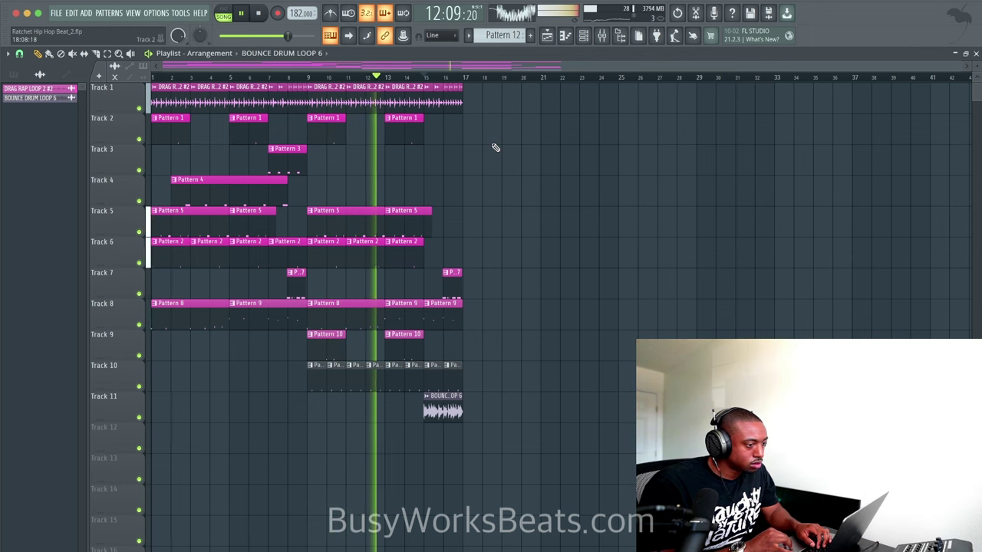
View the 808 cigna track in the mixer during playback, and return to the playlist.
{"action": "left_click", "coordinate": [583, 36]}
{"action": "key", "text": "F9"}
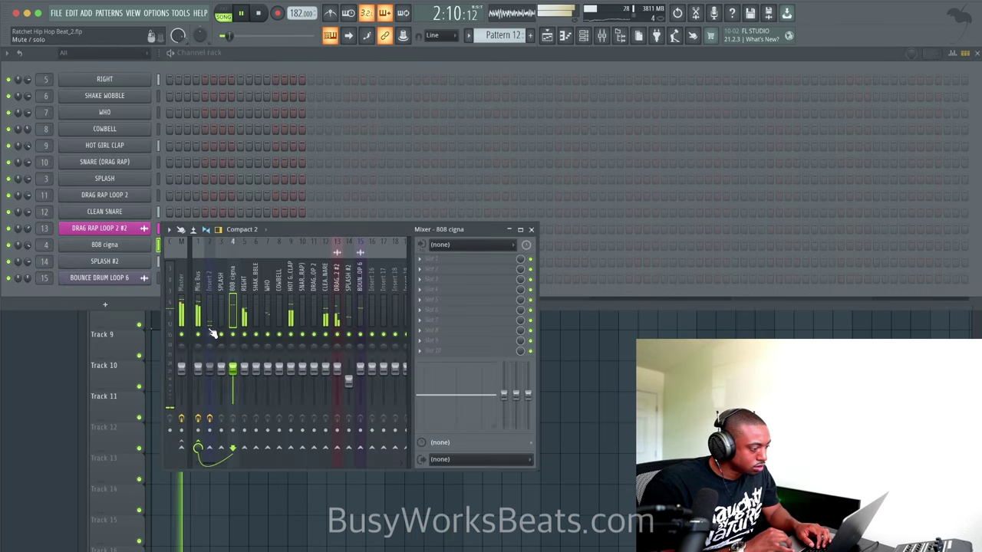
{"action": "key", "text": "F5"}
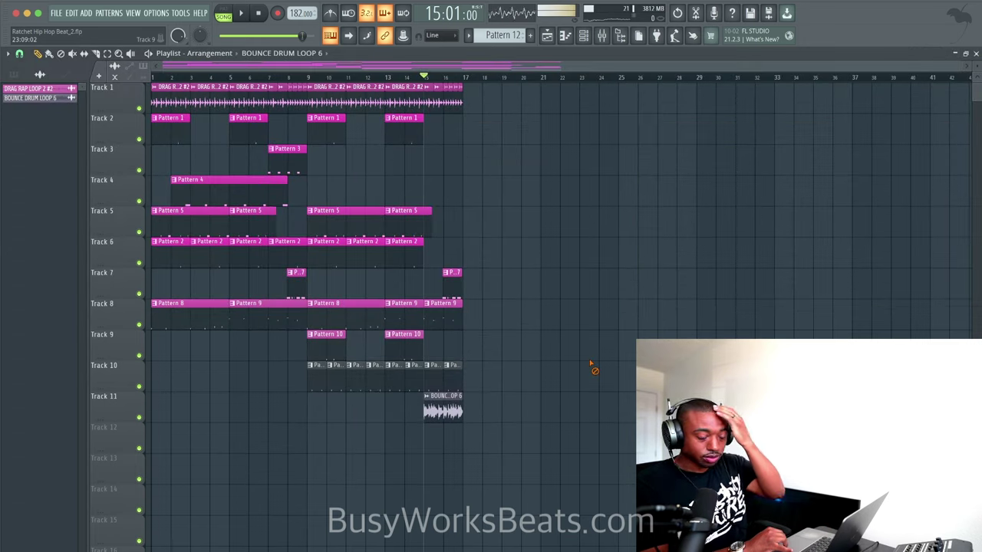